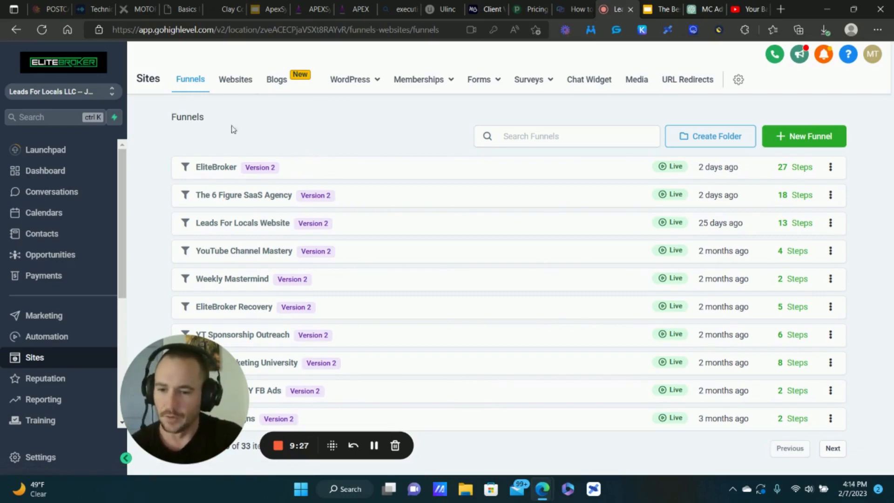
- Switch to the EliteBroker sub-account and dismiss the notice about getting a phone number
click(77, 94)
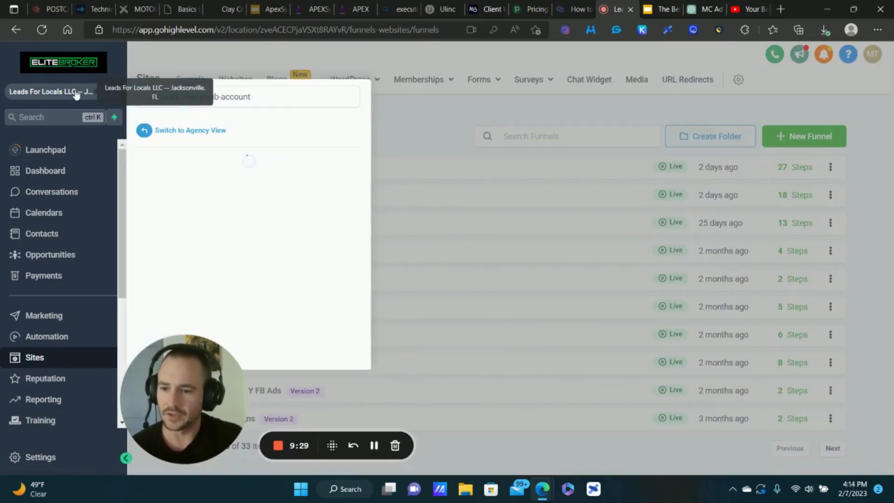
click(186, 185)
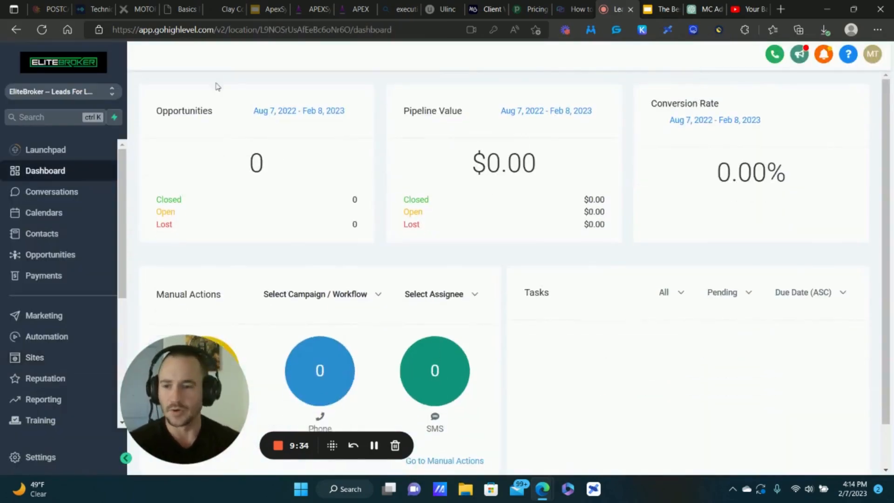
drag(182, 385, 84, 375)
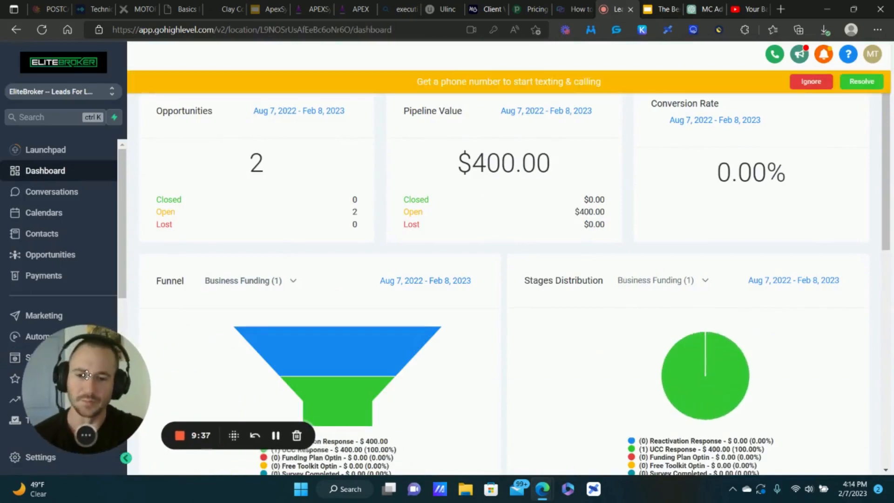
click(810, 82)
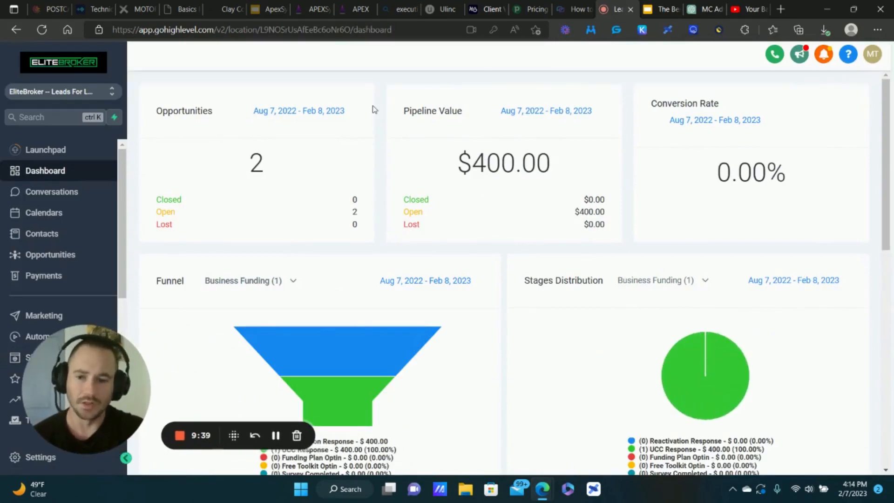
drag(94, 365, 157, 370)
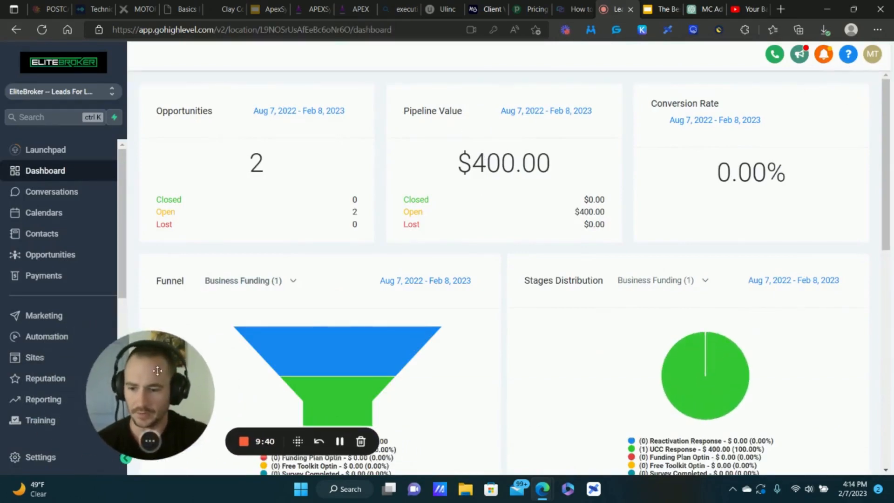
- Start a new website in the Sites area and open the template library for it
click(34, 357)
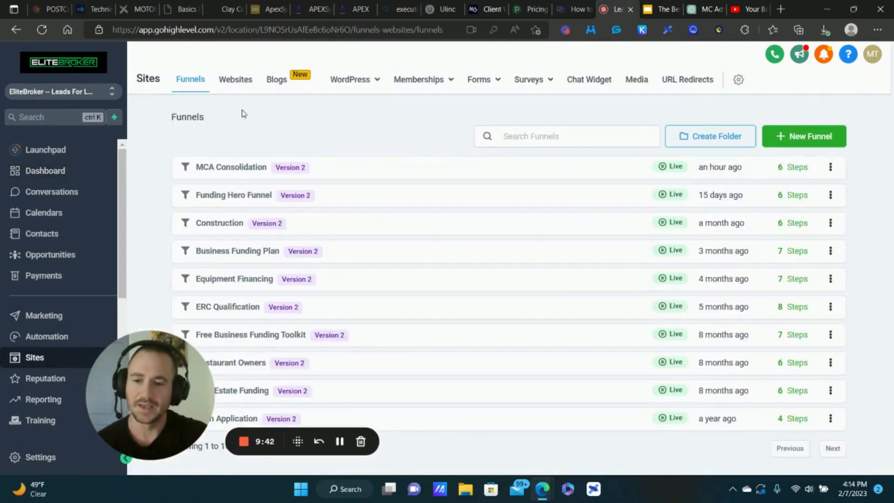
click(240, 85)
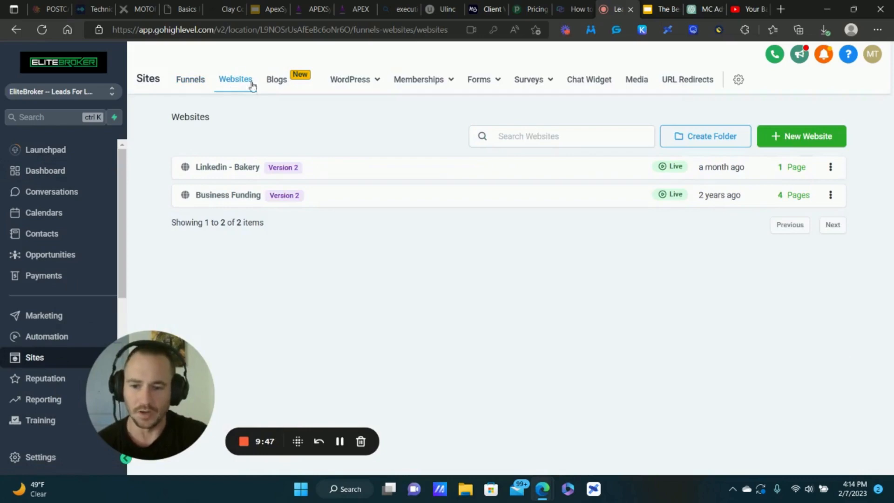
click(798, 137)
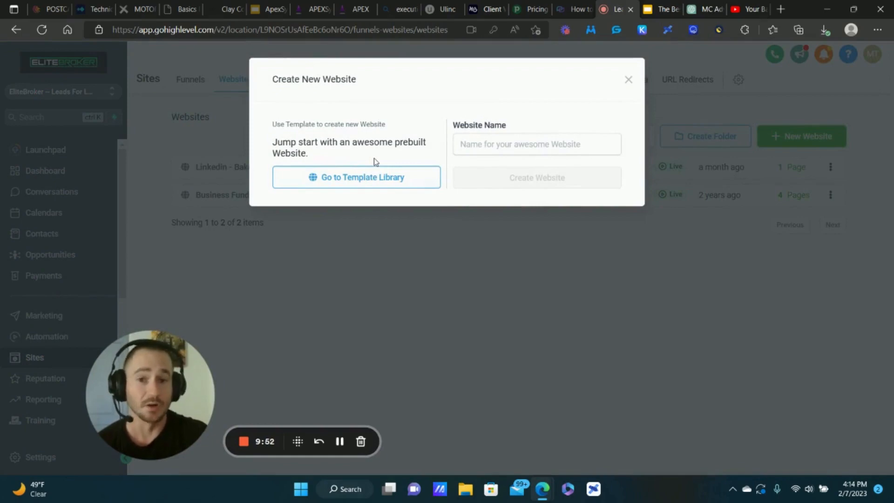
click(357, 179)
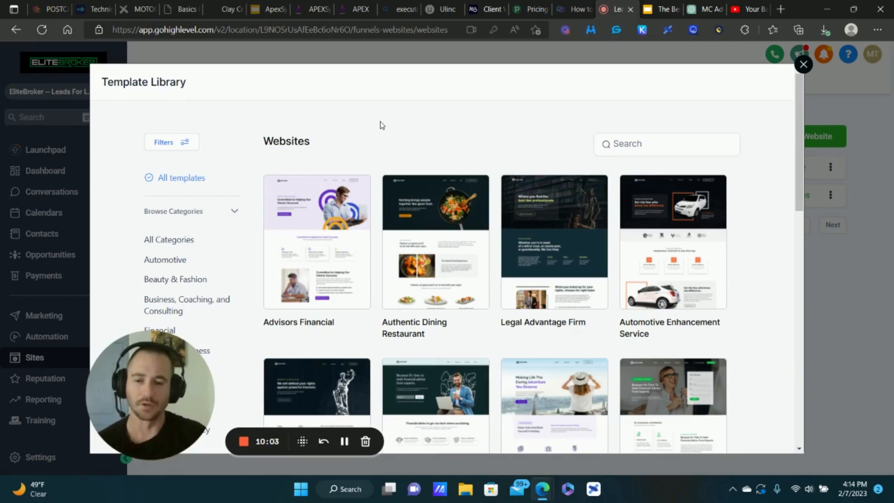
- Browse the website templates, load more of them, and look through the full list of template tags and categories
scroll(461, 148, down, 15)
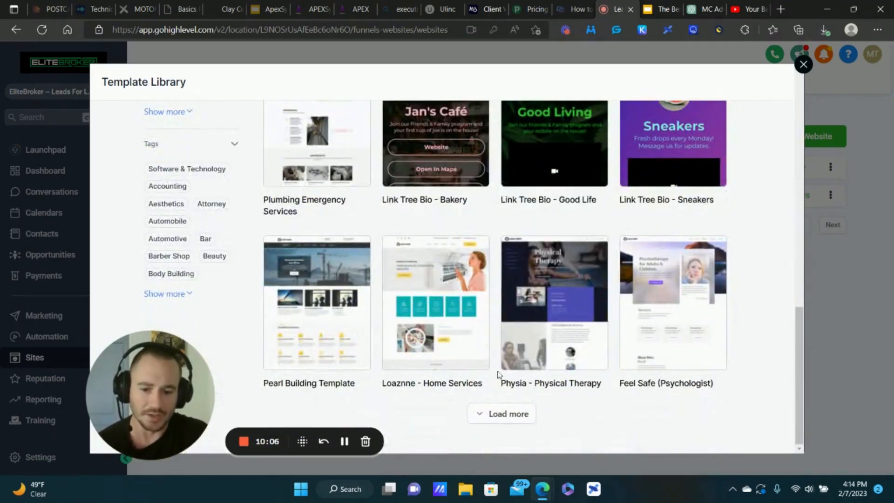
click(510, 414)
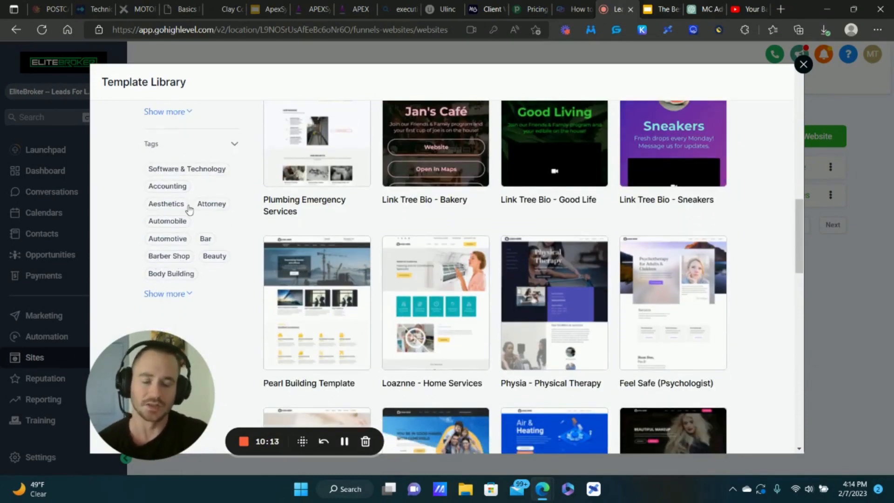
scroll(187, 181, up, 4)
scroll(185, 178, down, 5)
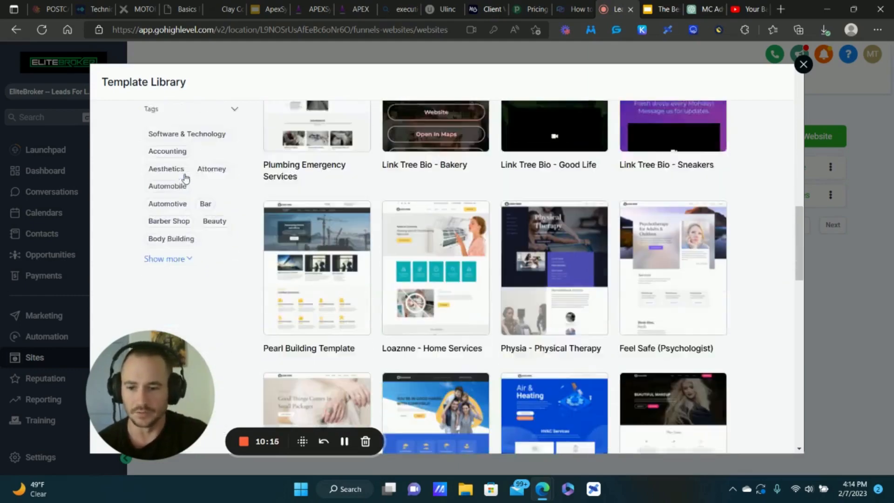
scroll(196, 189, down, 5)
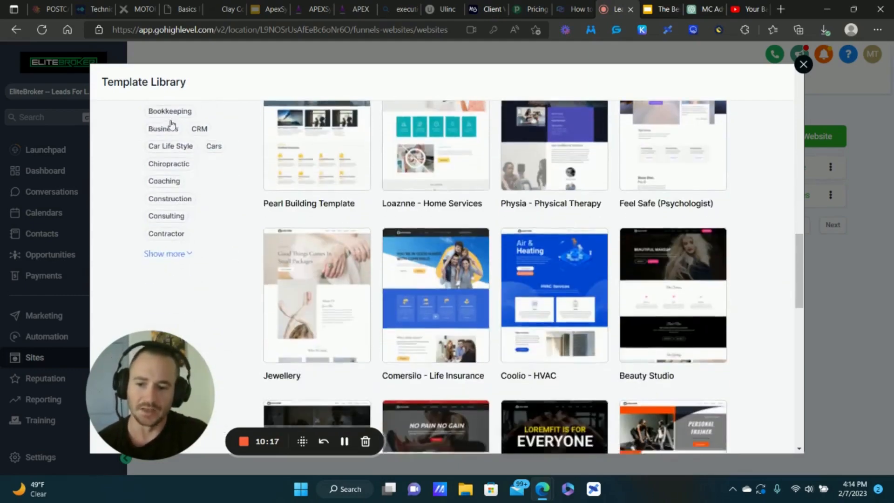
click(176, 147)
scroll(162, 173, up, 5)
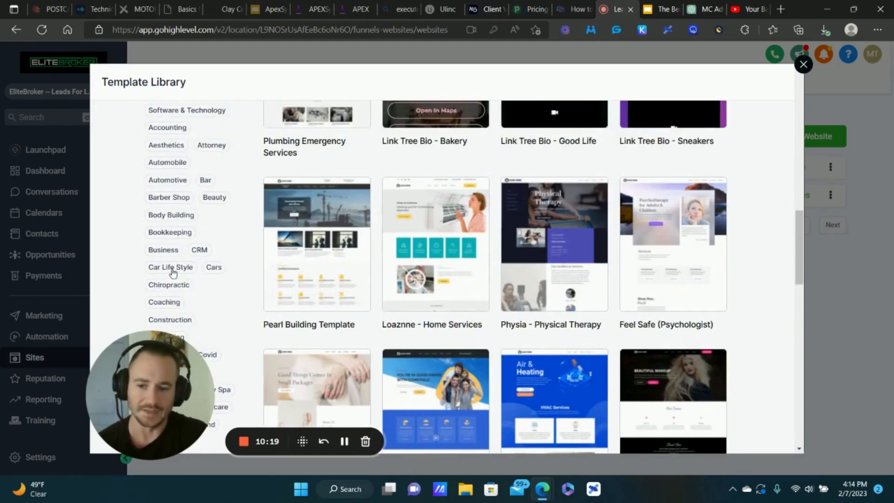
scroll(172, 272, up, 8)
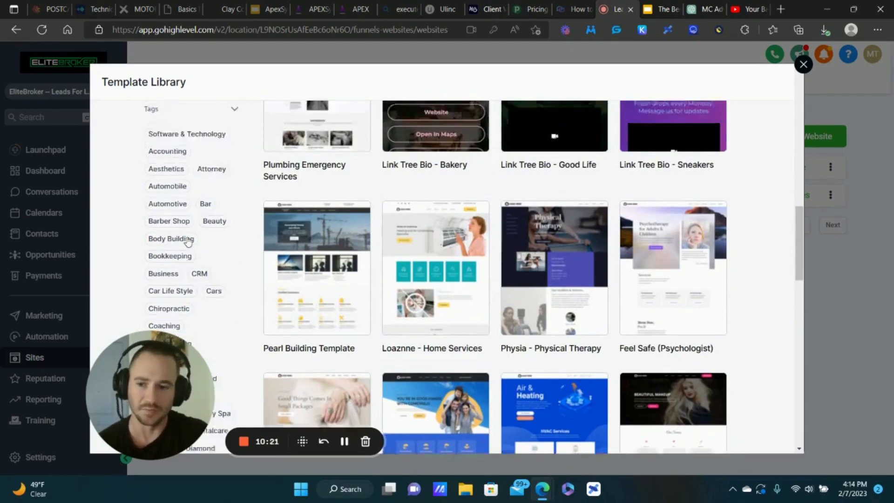
scroll(156, 251, up, 3)
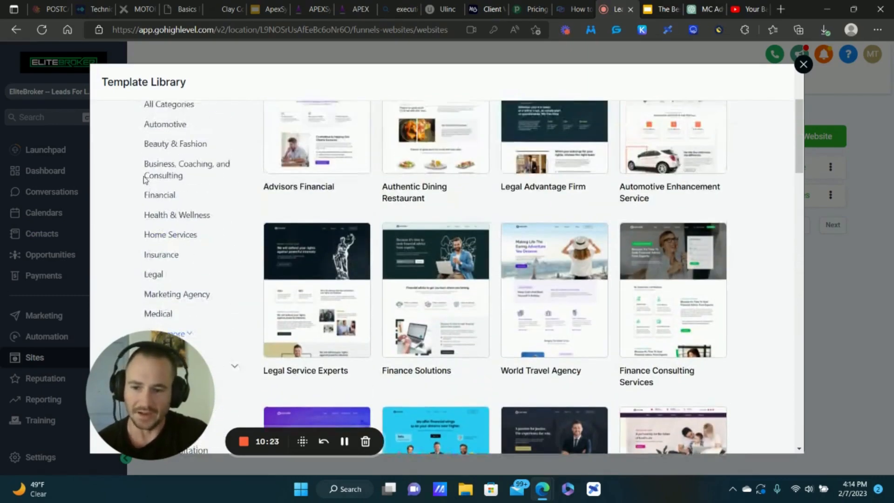
- Filter the website templates by the Financial category and look through the matching designs
click(178, 195)
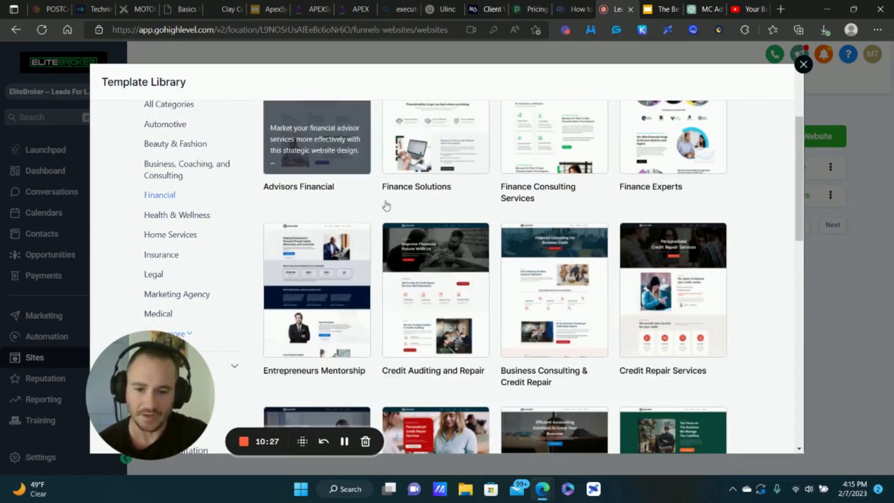
scroll(645, 279, down, 1)
scroll(644, 287, down, 3)
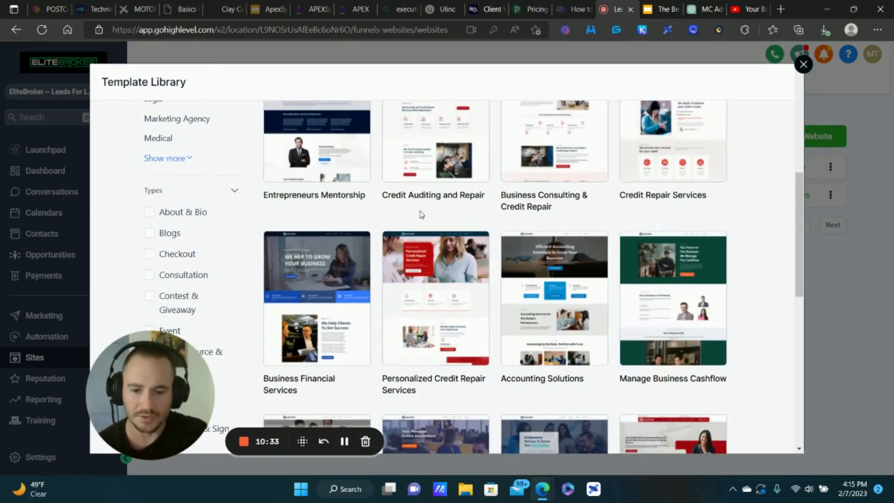
scroll(307, 186, up, 7)
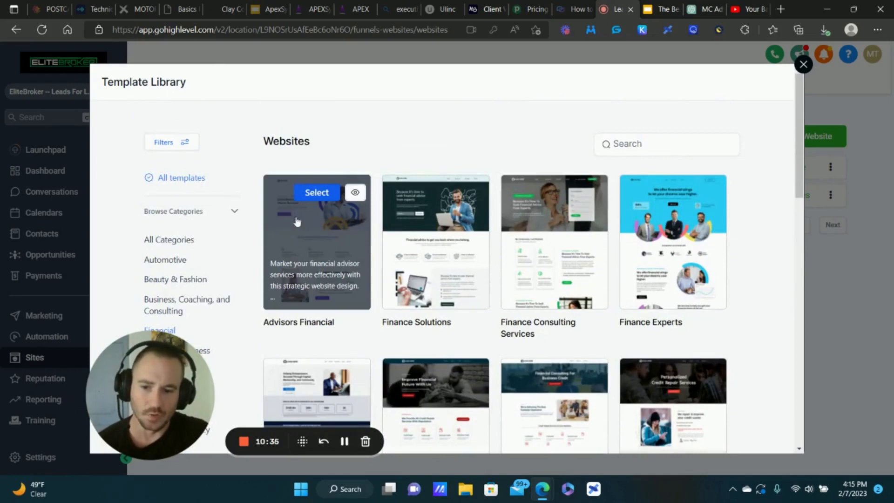
- Preview the Advisors Financial template and look over its About Us page
click(353, 193)
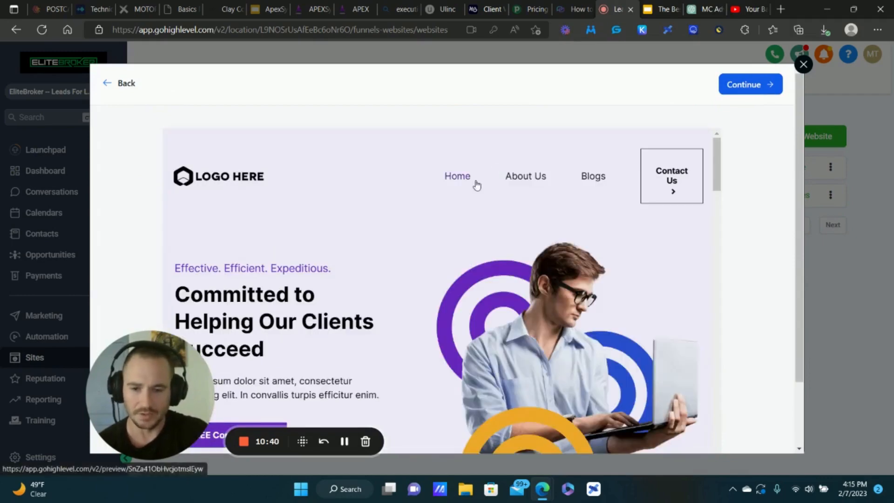
click(530, 179)
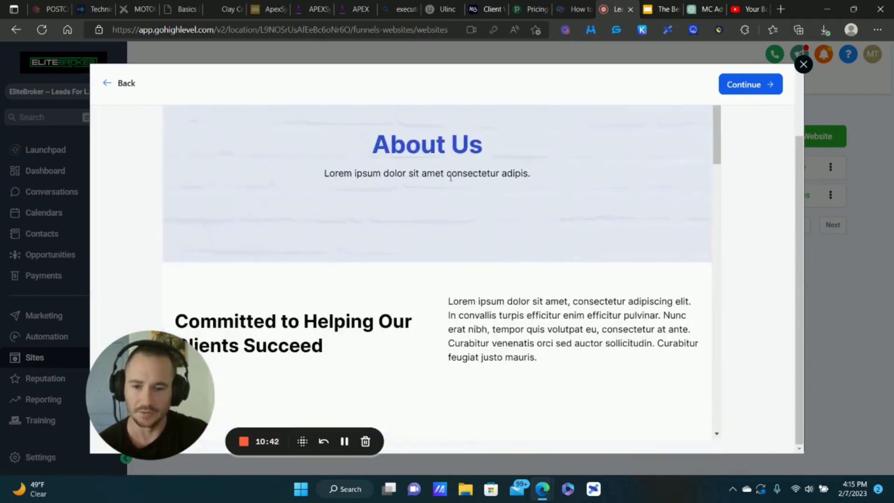
scroll(436, 211, down, 8)
scroll(436, 210, up, 6)
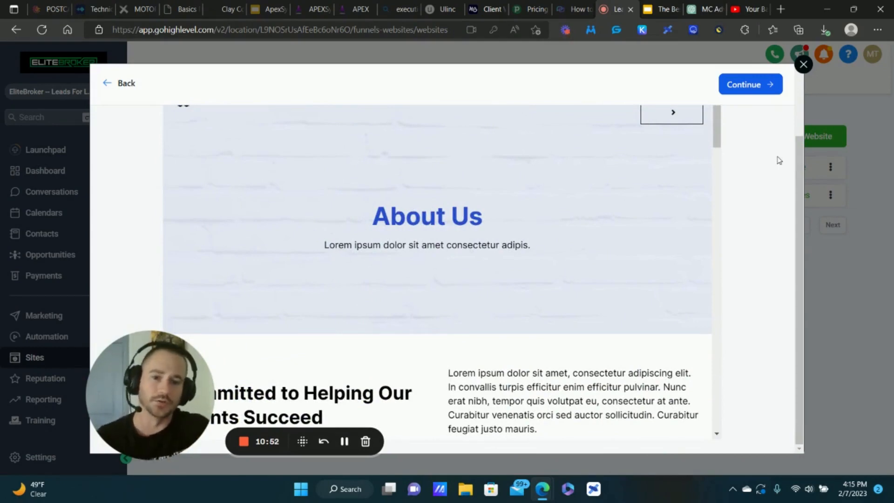
scroll(484, 165, up, 2)
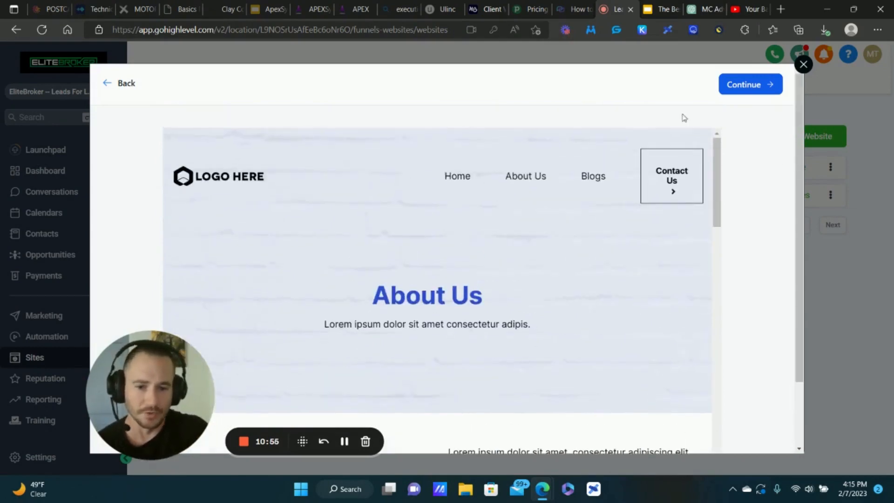
- Accept the image rights terms and get the Advisors Financial template as a new website
click(750, 86)
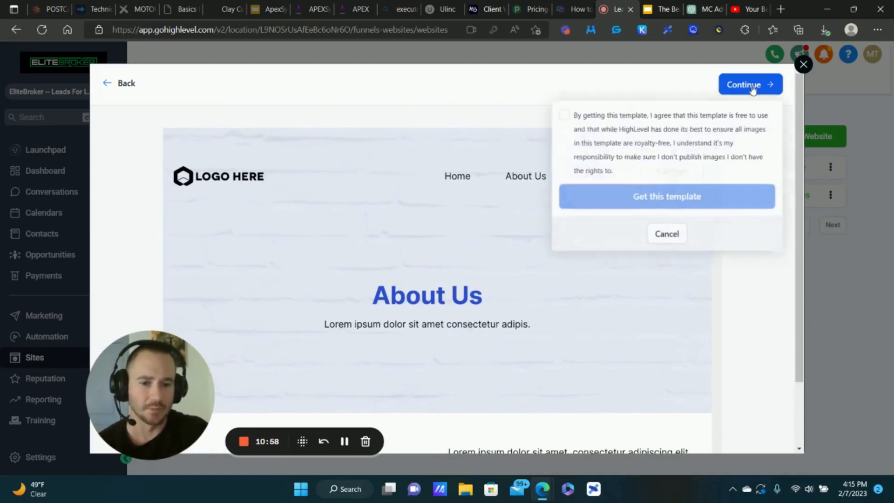
click(562, 115)
click(669, 200)
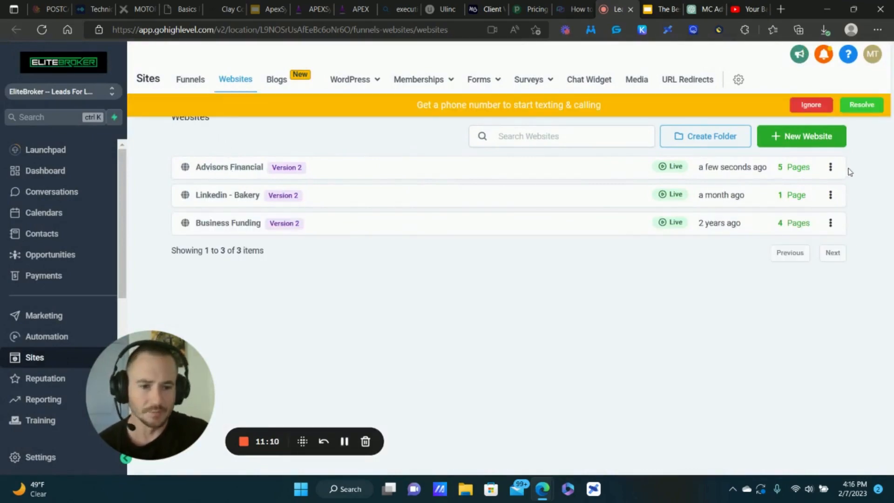
- Dismiss the phone number notice and open the settings of the Advisors Financial website
click(828, 168)
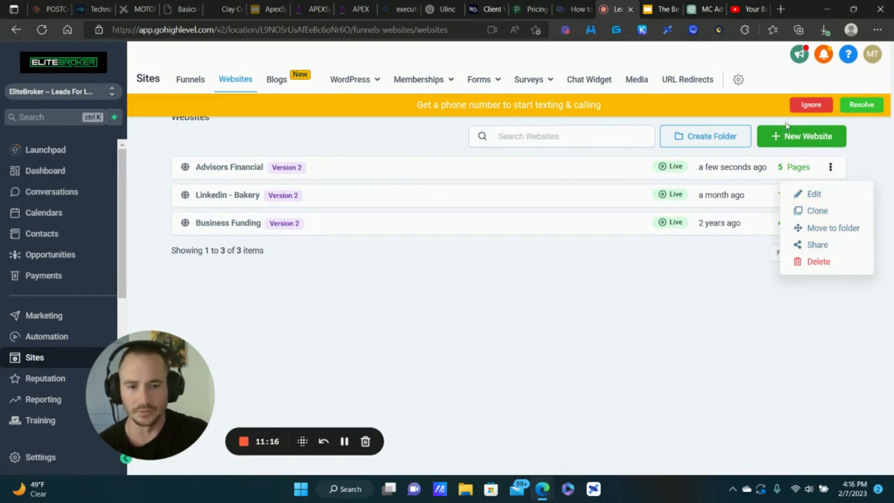
click(795, 108)
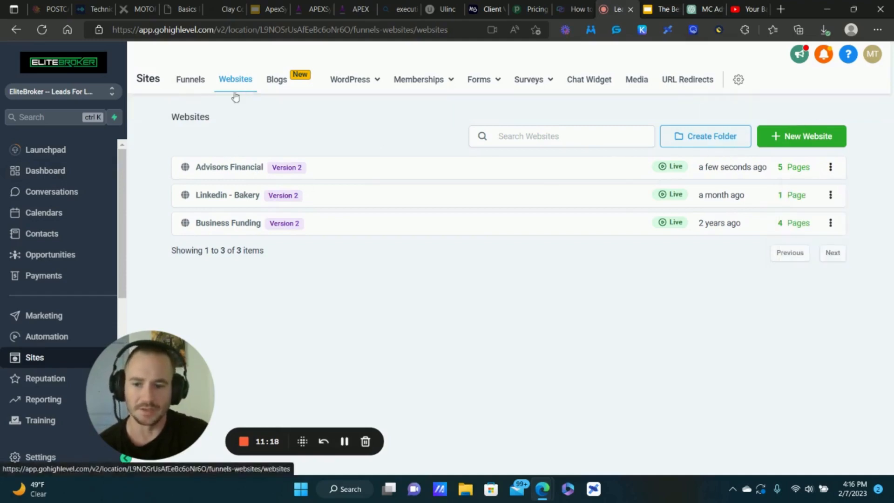
click(236, 167)
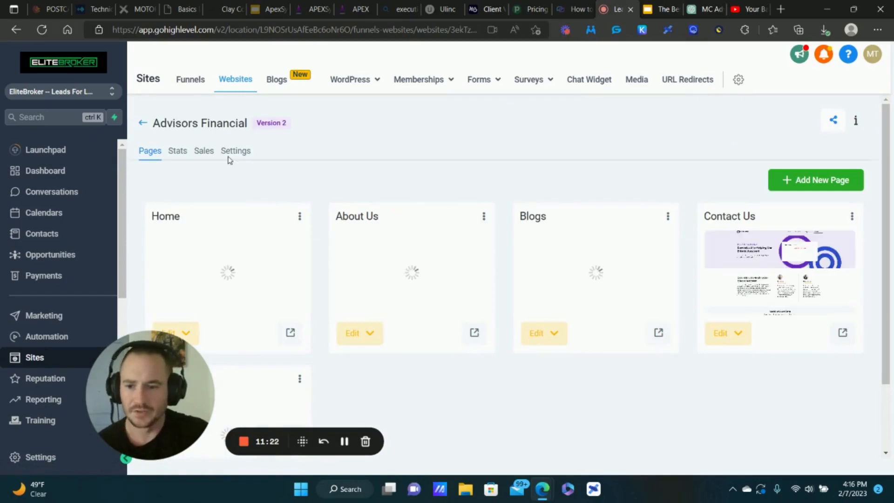
click(236, 153)
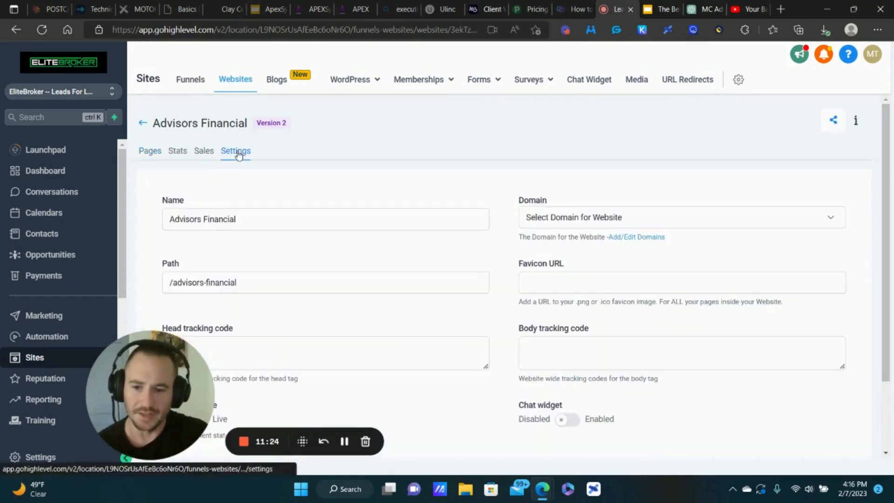
- Look at the website's domain selection and the form for adding a new domain, cancel it, and return to the website's pages
click(642, 220)
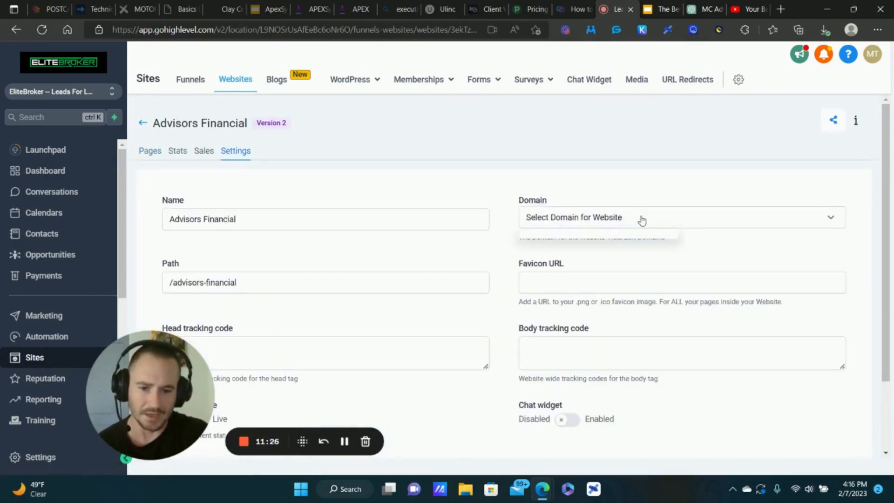
scroll(608, 176, down, 2)
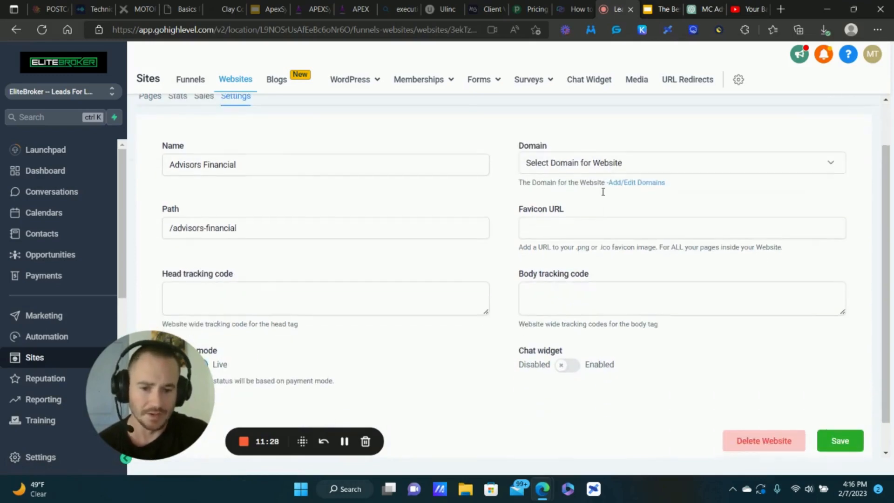
click(631, 182)
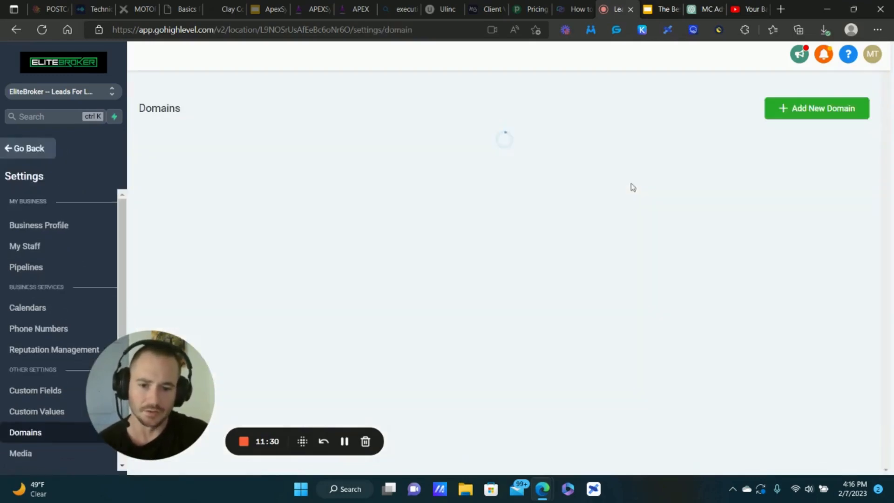
click(828, 112)
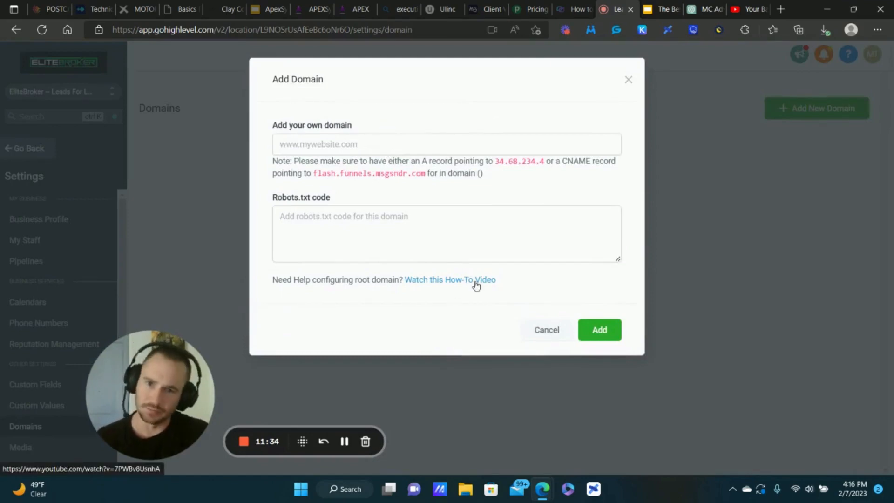
click(543, 329)
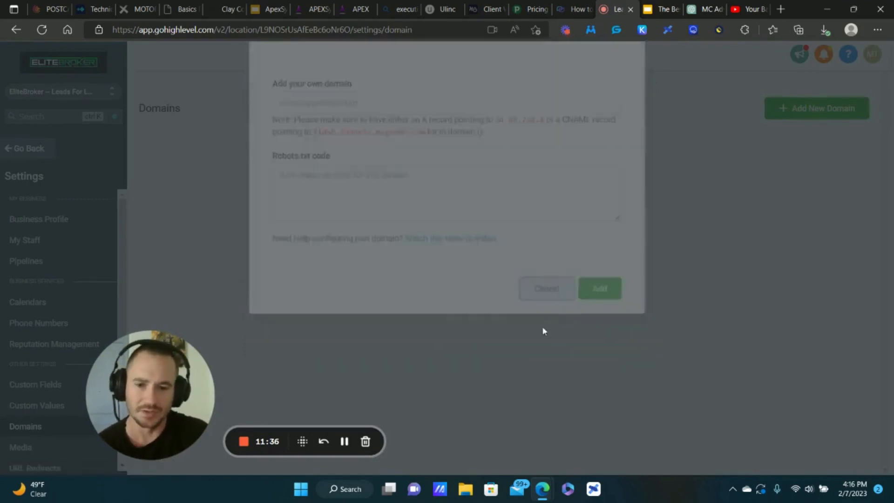
click(16, 29)
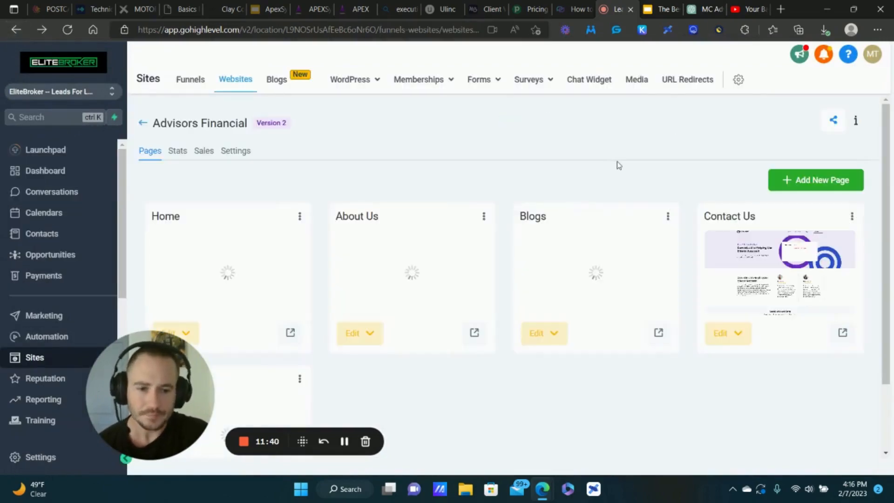
- Open the Advisors Financial website's settings and enable its chat widget
click(235, 151)
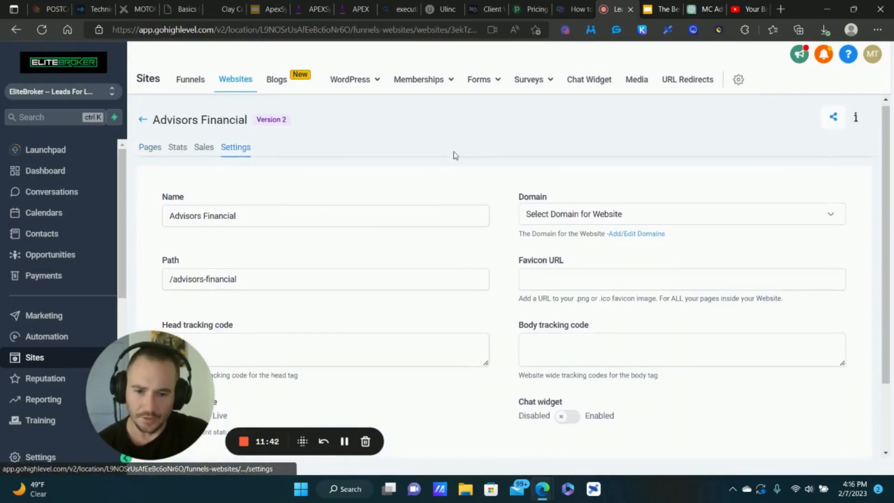
scroll(567, 349, down, 2)
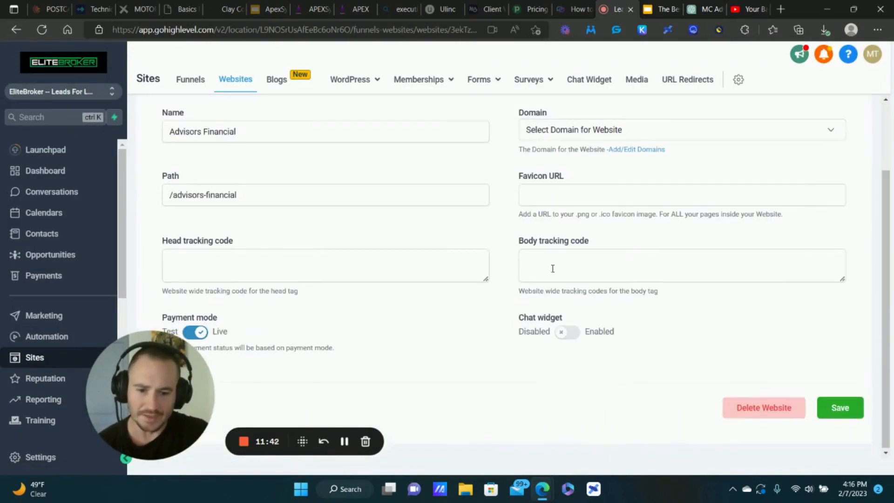
click(192, 265)
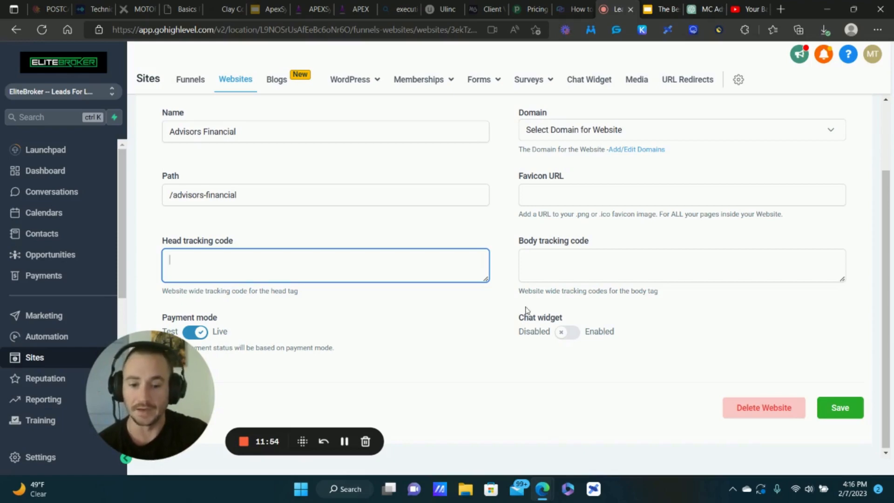
click(551, 333)
scroll(594, 384, up, 2)
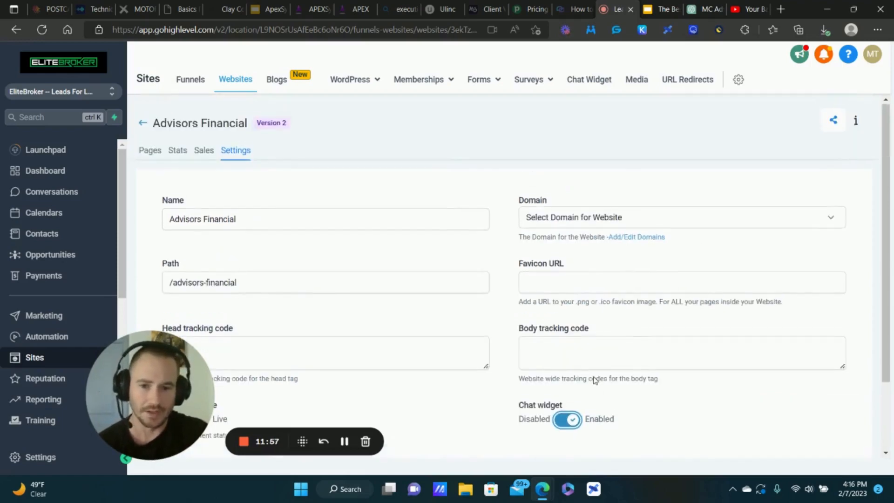
- Open the chat widget configuration and look over the chat bubble settings, including the intro message, avatar image and return visitor greeting
click(594, 82)
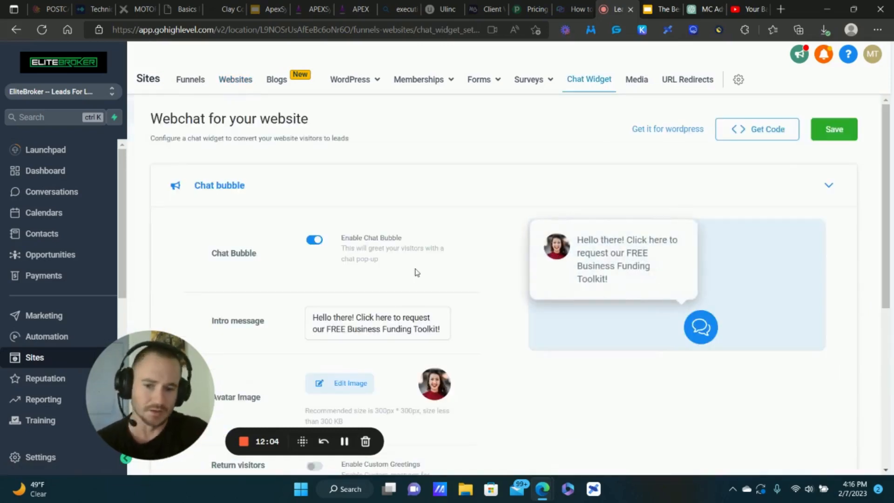
scroll(393, 263, down, 2)
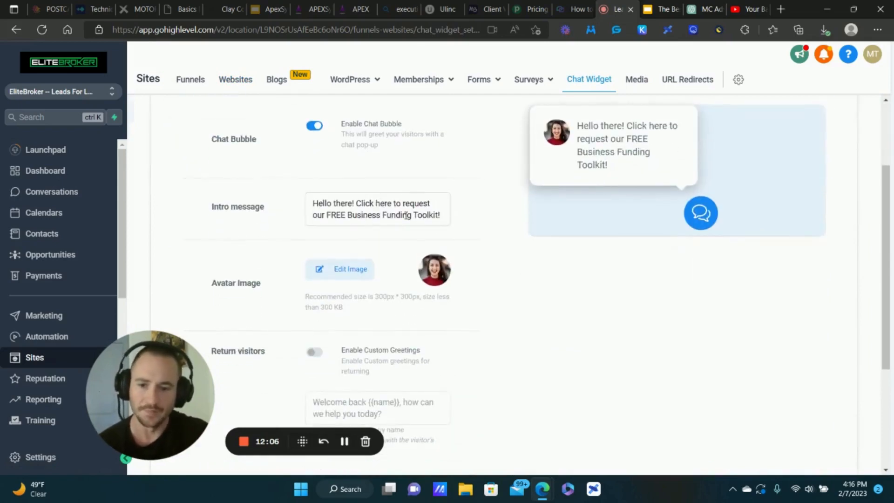
click(395, 212)
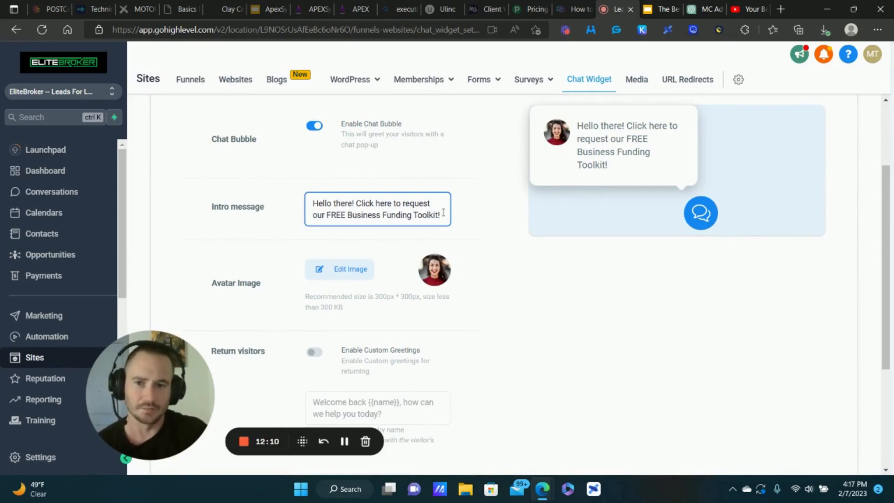
drag(443, 212, 295, 205)
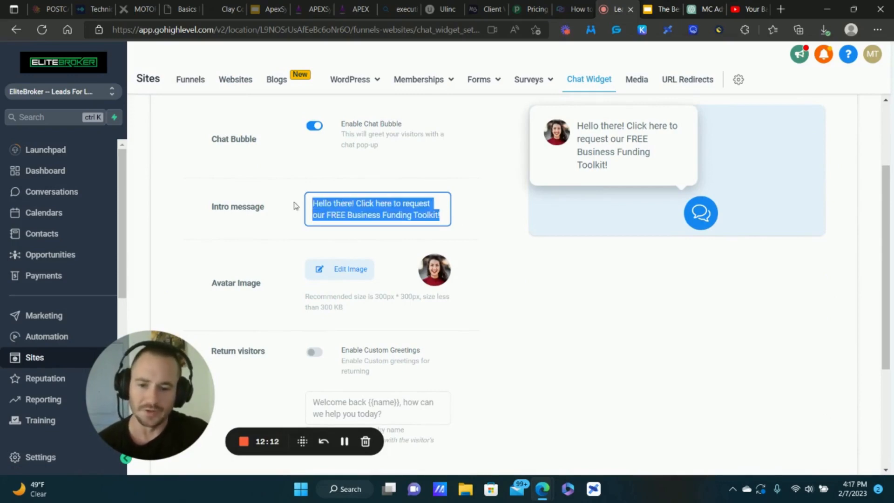
scroll(433, 254, down, 4)
scroll(437, 254, up, 1)
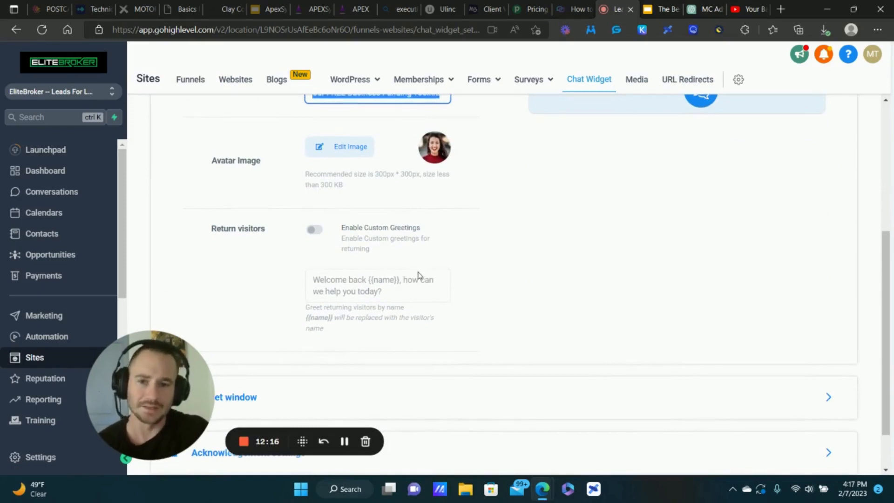
scroll(316, 240, down, 1)
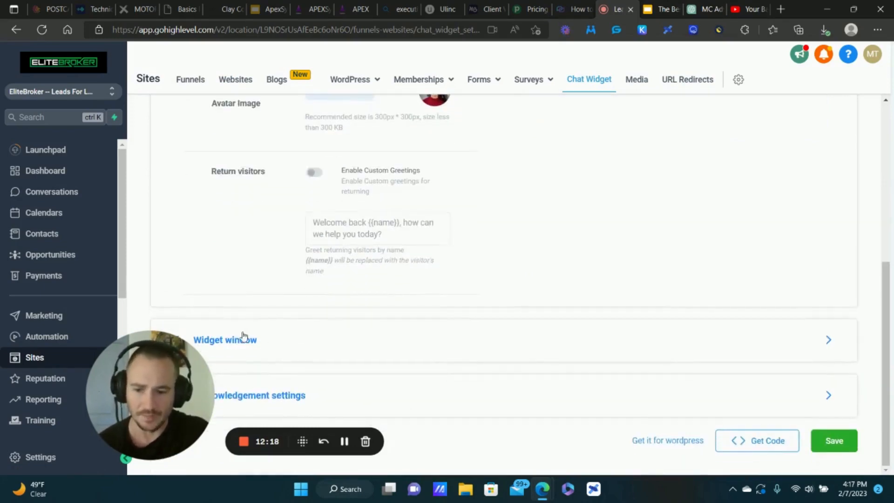
- Examine the chat widget's window settings, from header and intro message to legal message, color and agency branding, alongside the form preview
click(244, 344)
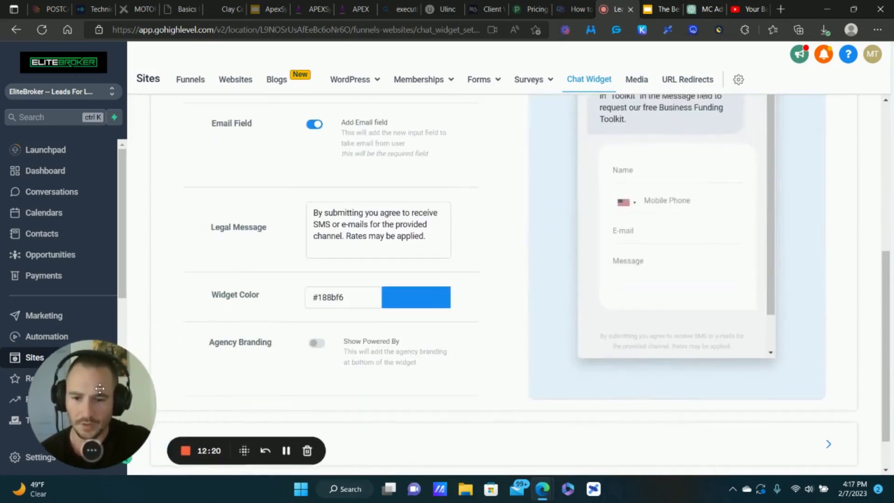
scroll(506, 265, up, 4)
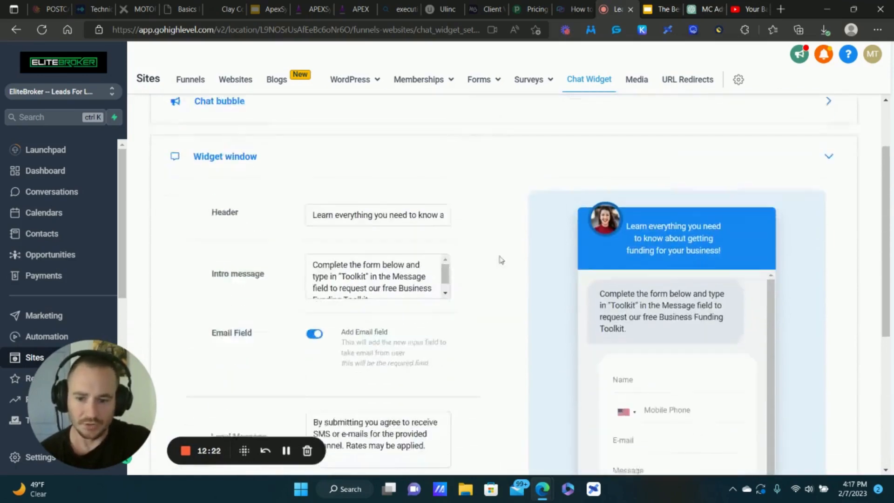
scroll(363, 238, down, 2)
scroll(670, 266, down, 1)
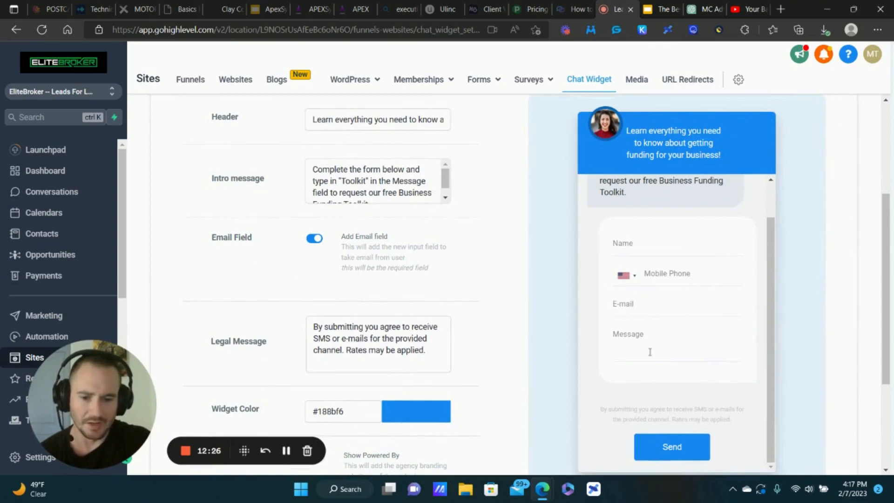
scroll(666, 326, up, 1)
scroll(391, 190, up, 3)
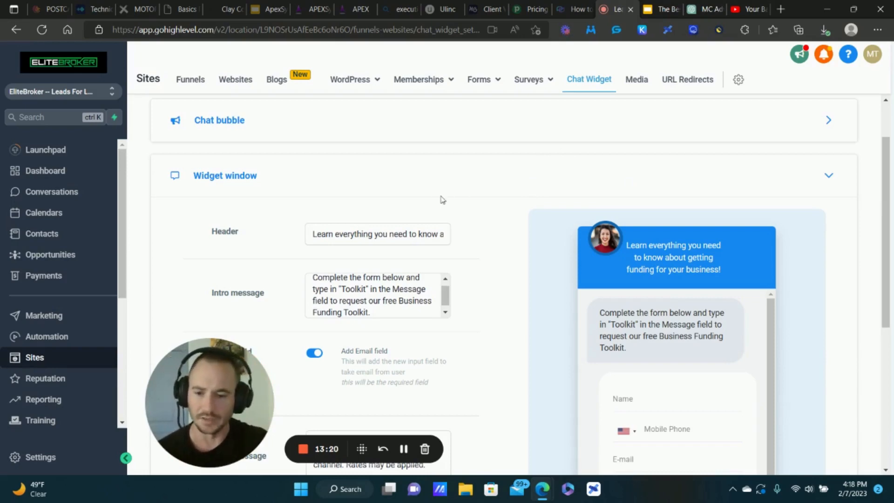
scroll(447, 235, down, 6)
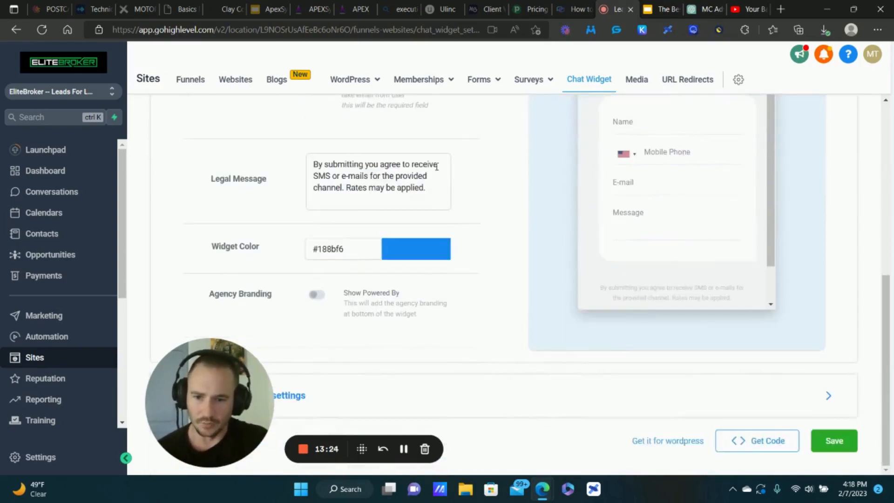
- Examine the chat widget's acknowledgement settings and the preview of the message shown after submission
click(293, 398)
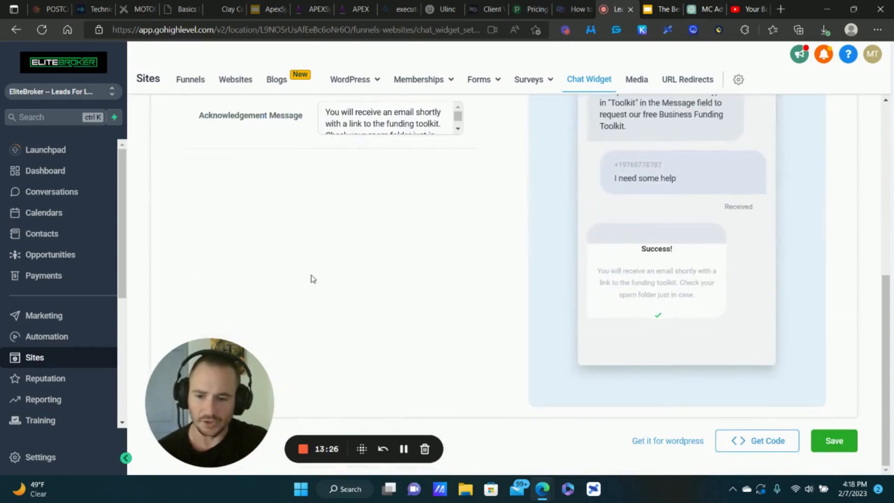
scroll(545, 233, up, 4)
scroll(659, 280, down, 1)
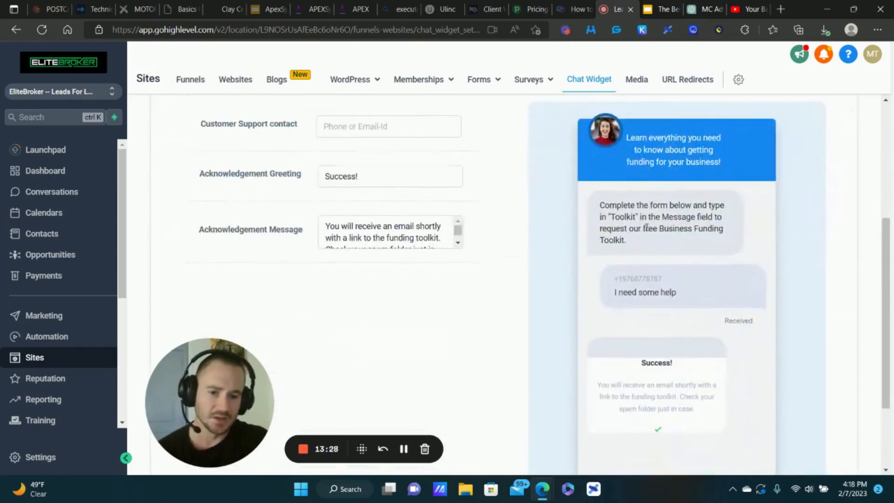
scroll(465, 202, down, 3)
scroll(542, 216, up, 1)
scroll(542, 215, up, 1)
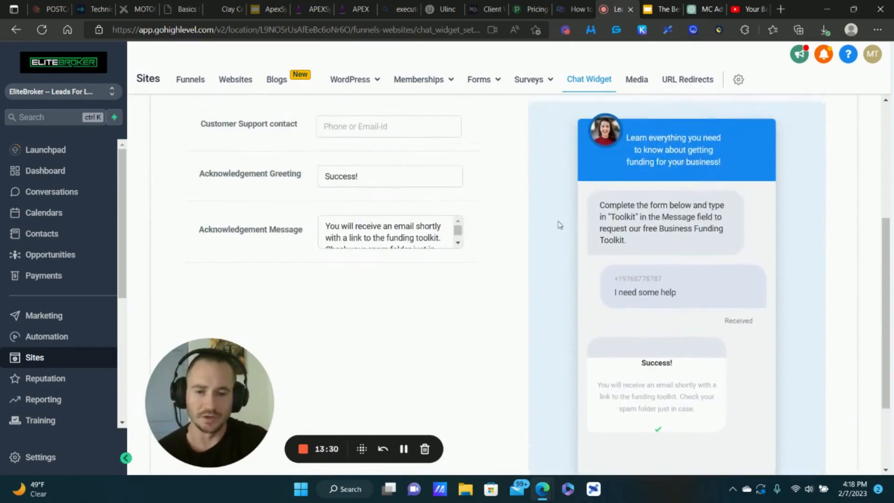
- Return to the websites list and open the pages of the Advisors Financial website
click(245, 82)
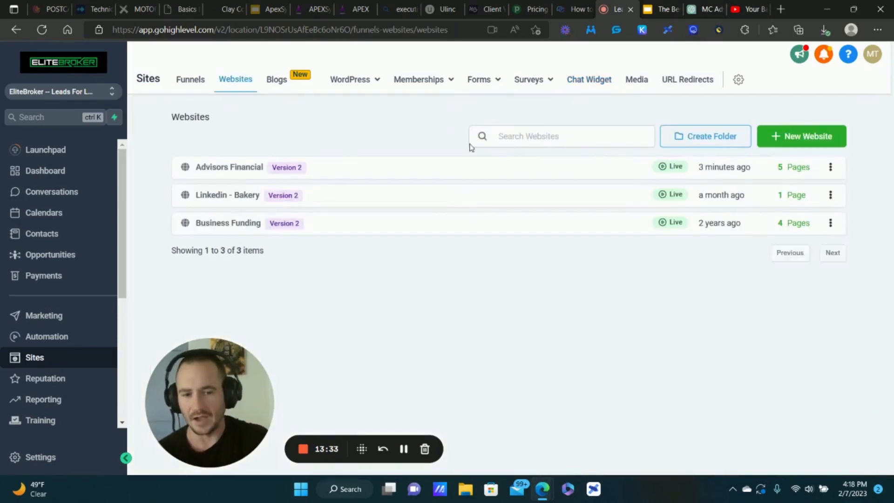
click(236, 169)
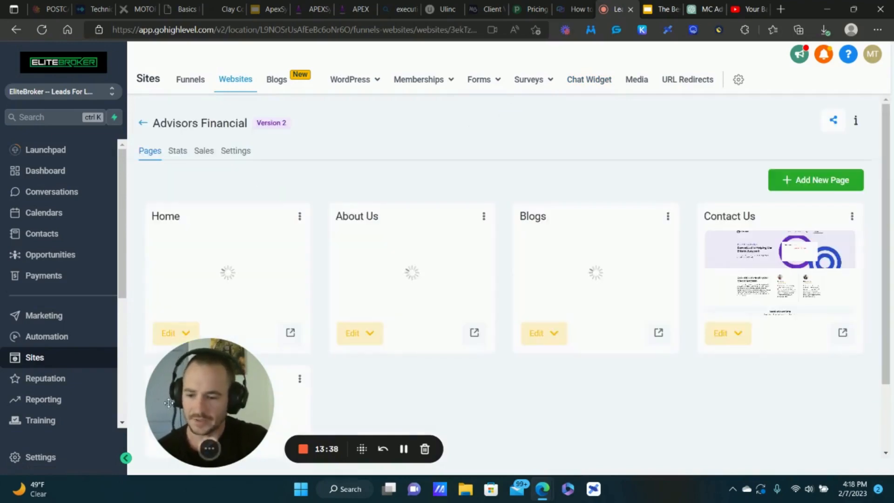
drag(243, 404, 73, 406)
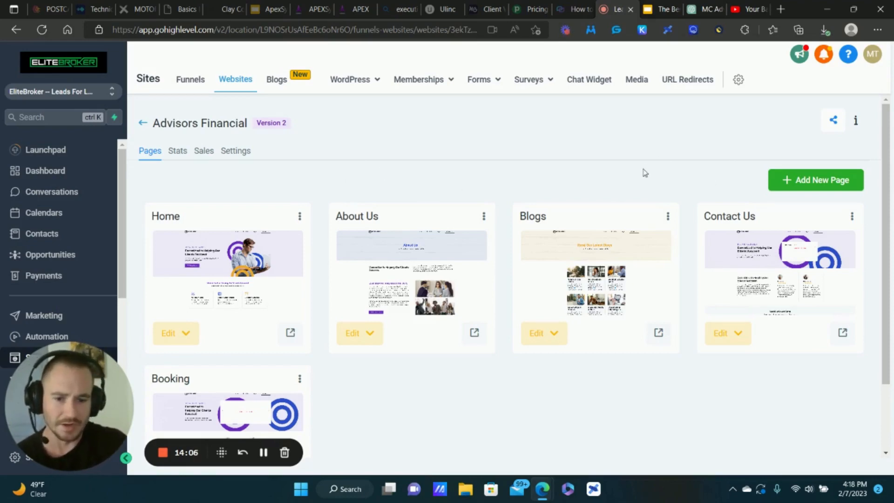
- Look at the form for adding a new website page, close it, and view the About Us page's options
click(815, 180)
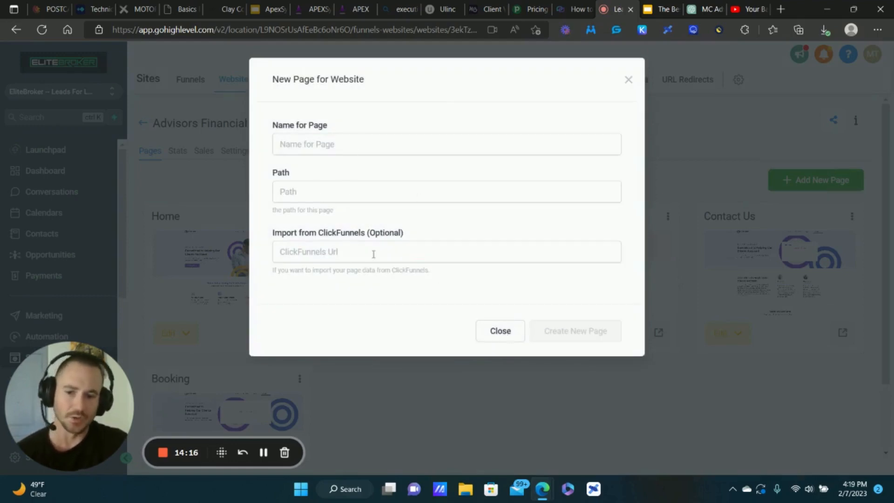
click(497, 340)
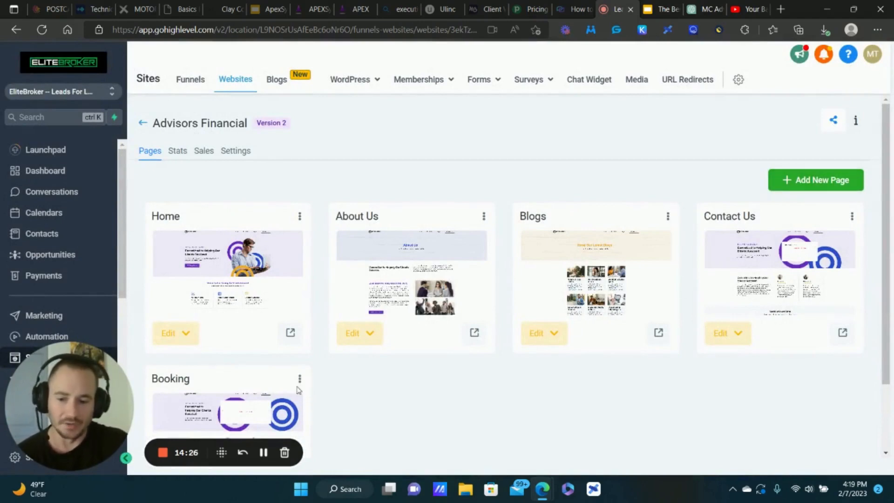
click(484, 217)
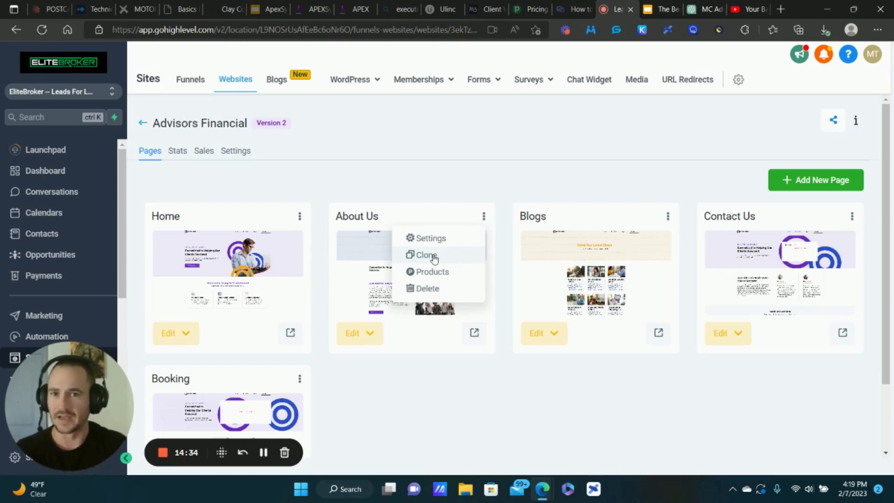
click(484, 216)
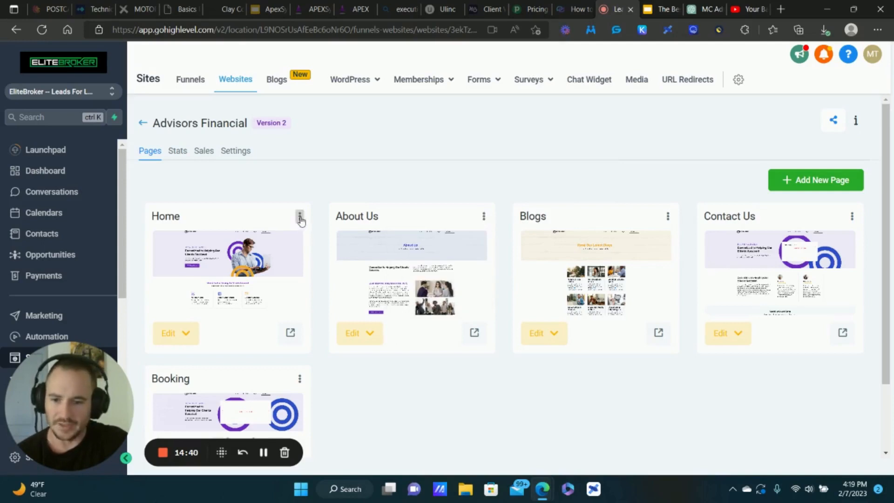
- Open the Home page for editing in a new tab and select the navigation menu in its header
click(184, 333)
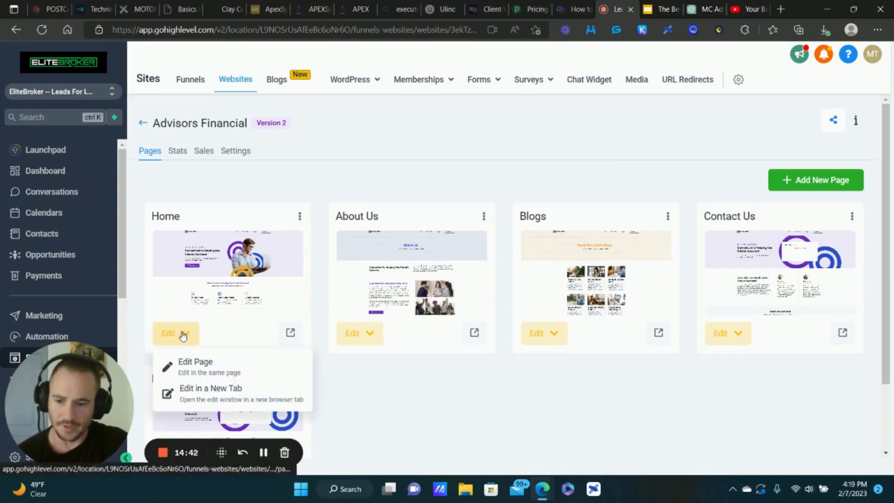
click(215, 393)
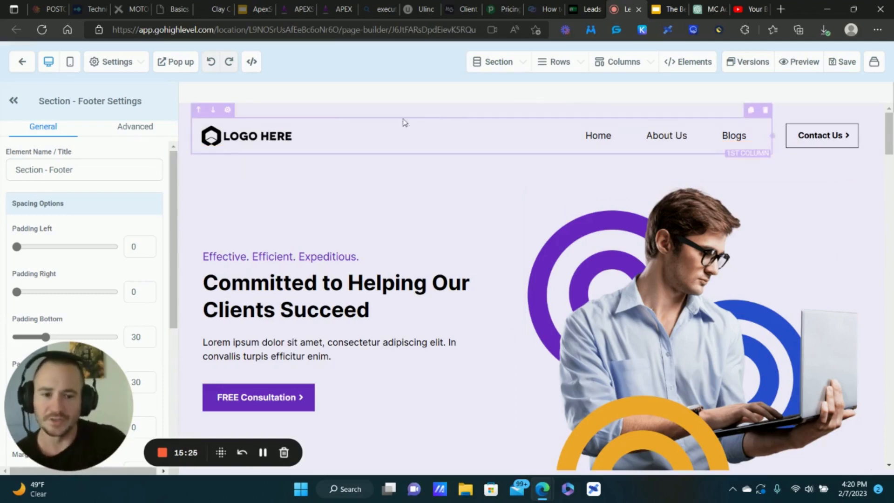
click(256, 135)
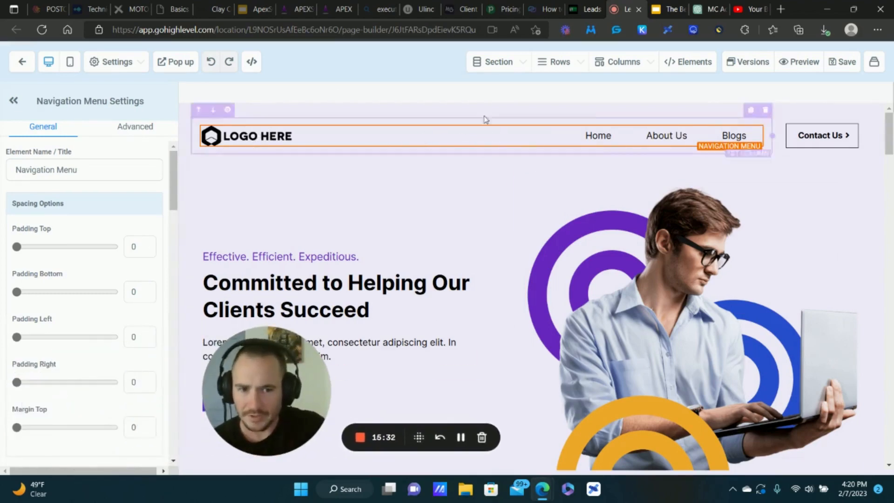
- Browse the available page elements, add a Reviews element above the hero text, and delete it again
click(689, 62)
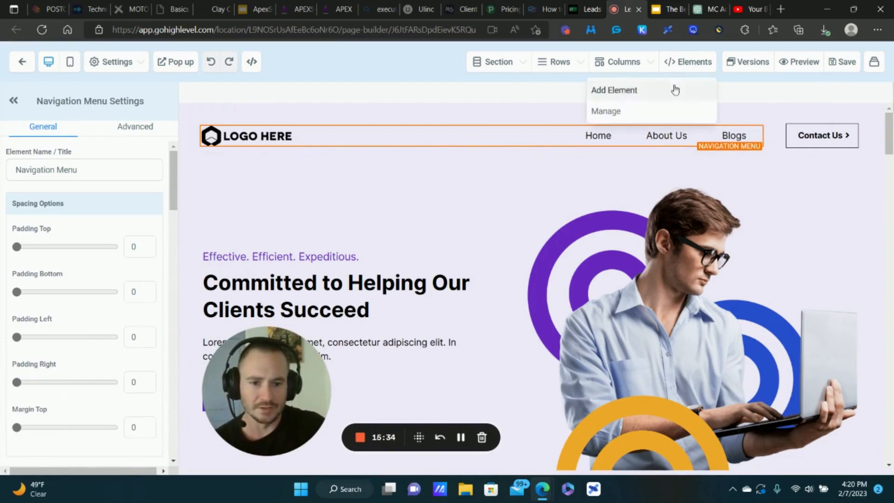
click(622, 91)
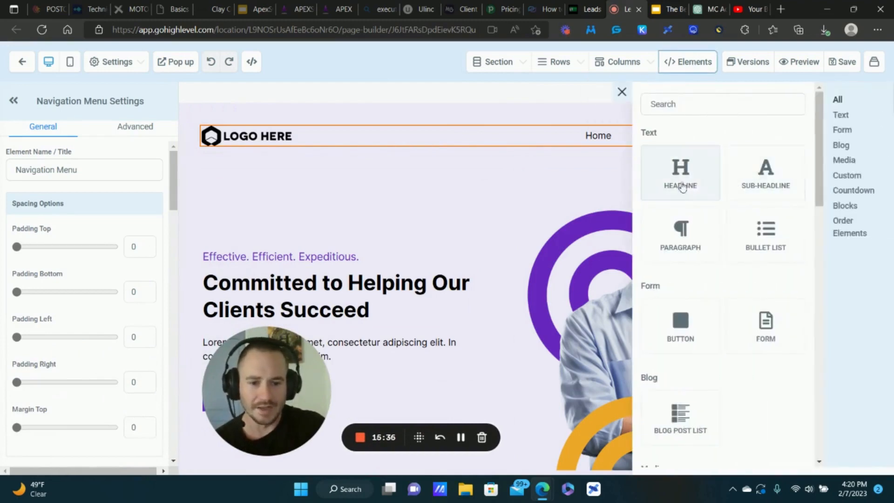
scroll(698, 219, down, 4)
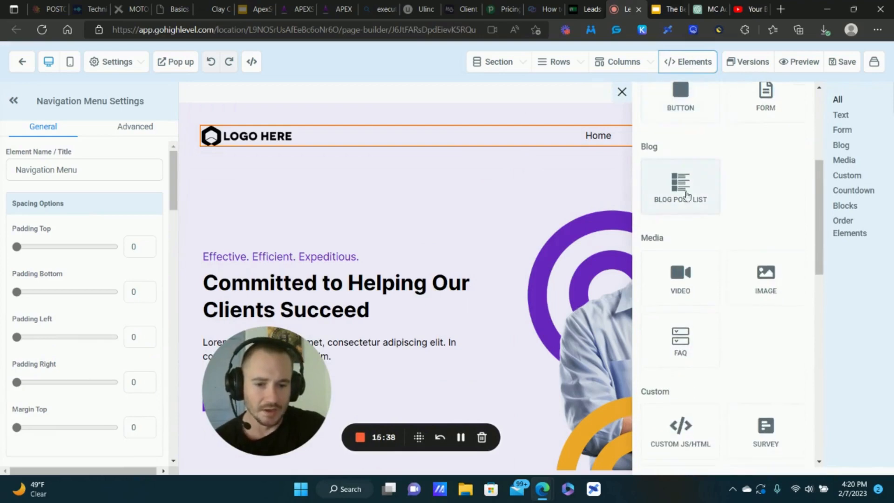
scroll(740, 219, down, 5)
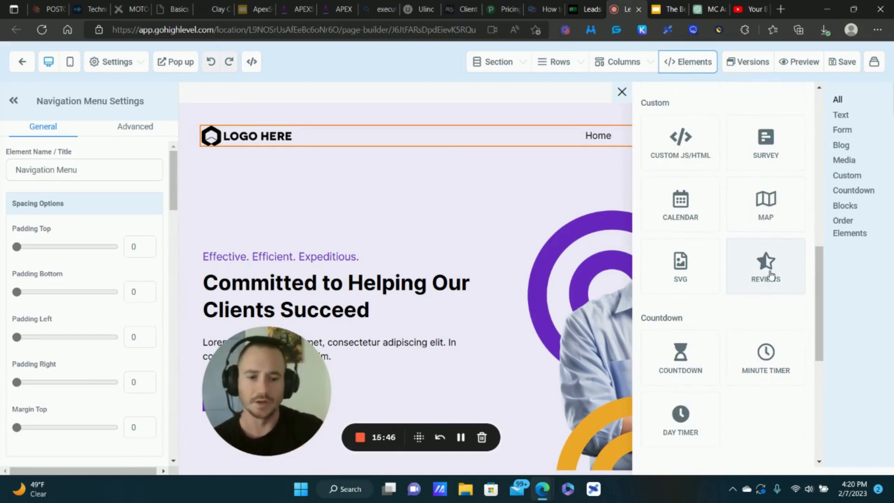
drag(772, 265, 313, 250)
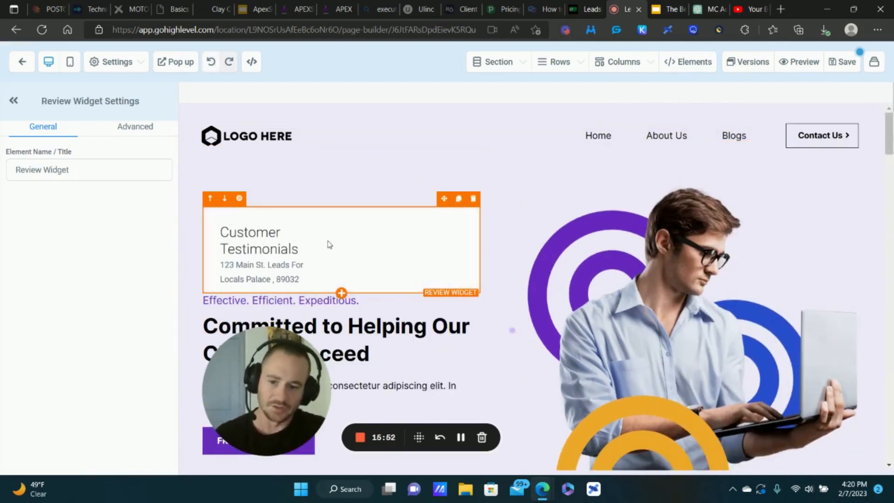
click(473, 199)
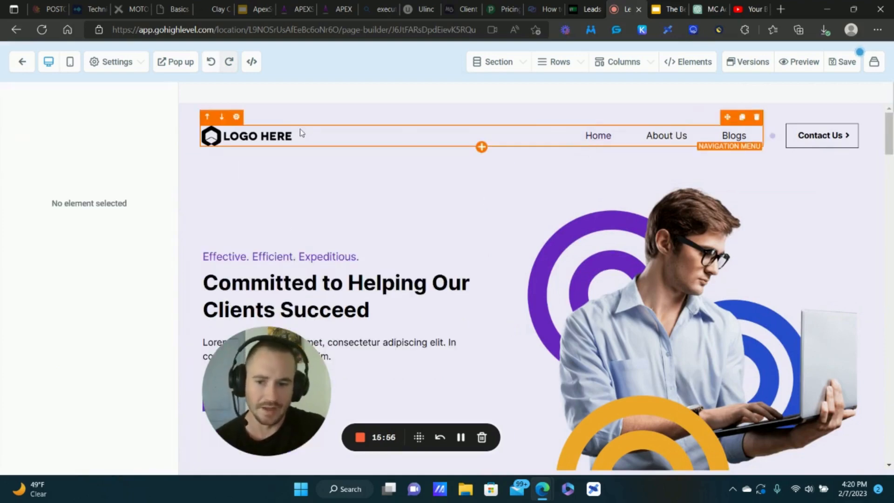
- Review the navigation menu's settings, open the media library for its brand logo, and return without choosing an image
click(294, 142)
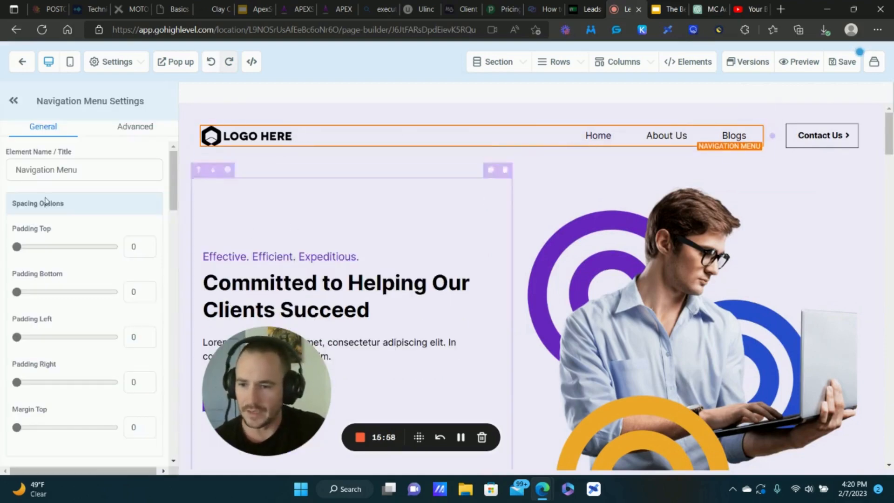
scroll(44, 201, down, 10)
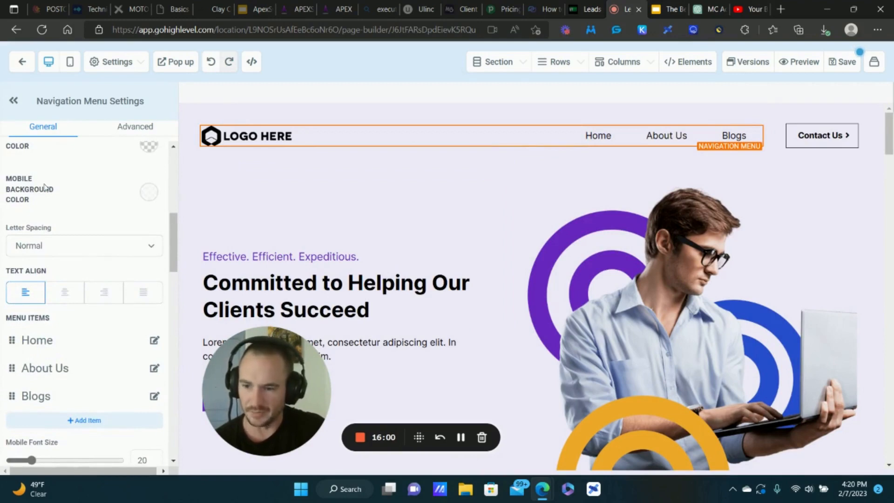
scroll(84, 209, down, 8)
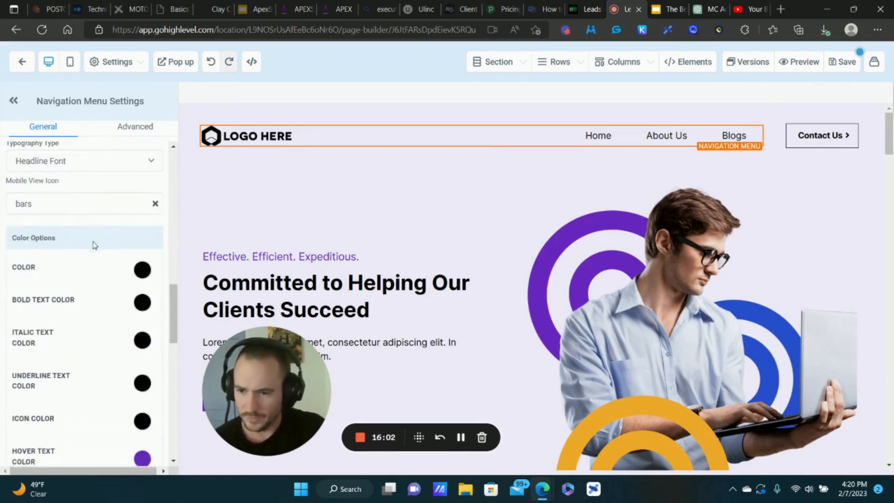
scroll(95, 237, down, 10)
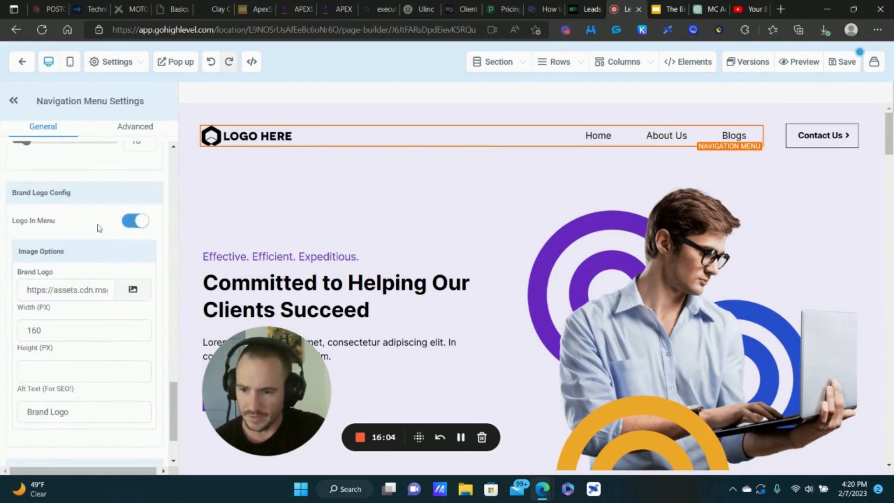
click(135, 290)
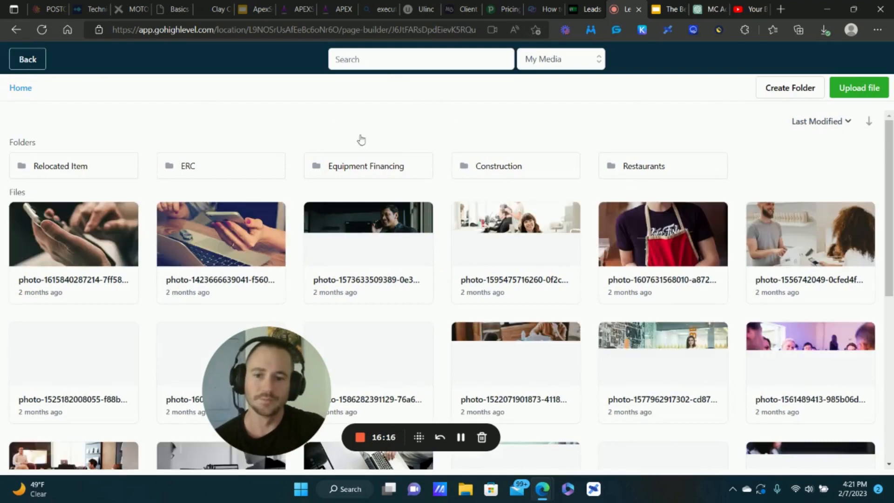
click(28, 60)
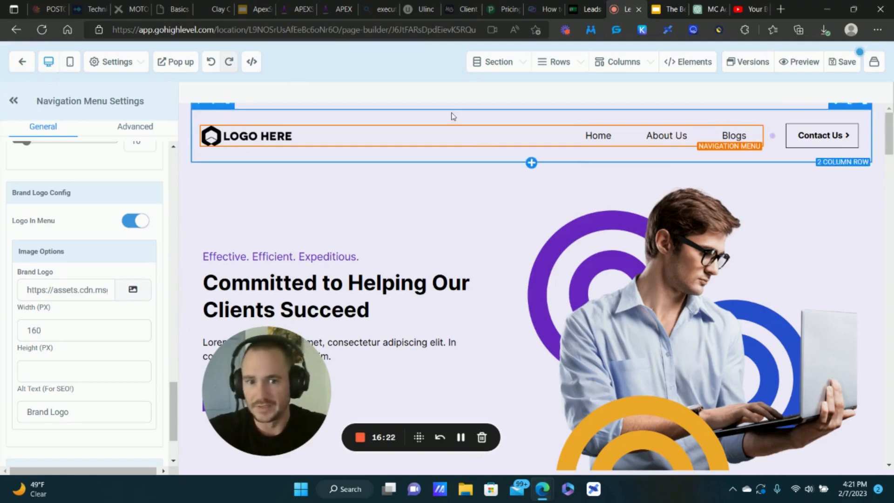
- Look at the header section's background color choices and the settings of its two-column row
click(254, 112)
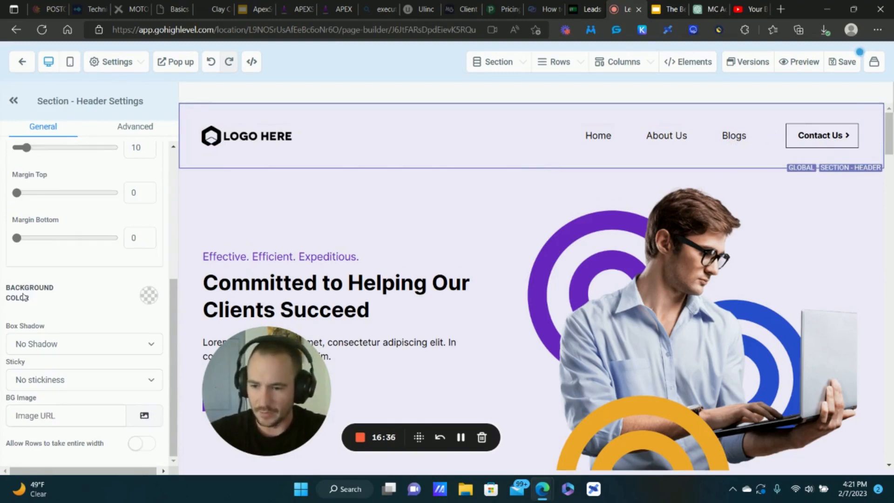
click(149, 297)
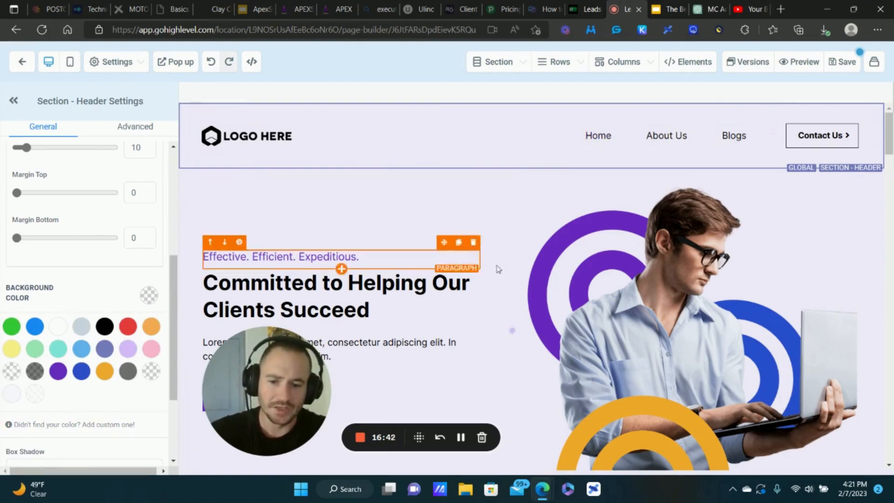
click(534, 116)
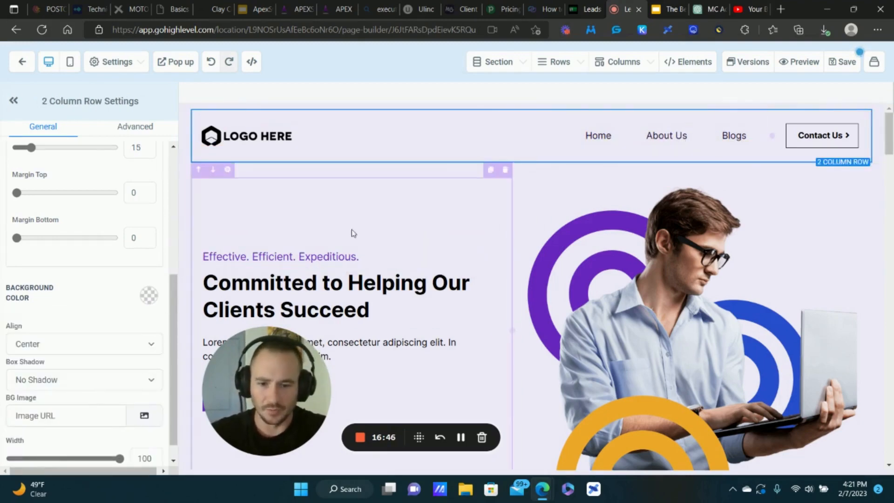
- Add the sample text "sdgfsdg" to the end of the "Effective. Efficient. Expeditious." tagline in the hero section
scroll(326, 280, down, 1)
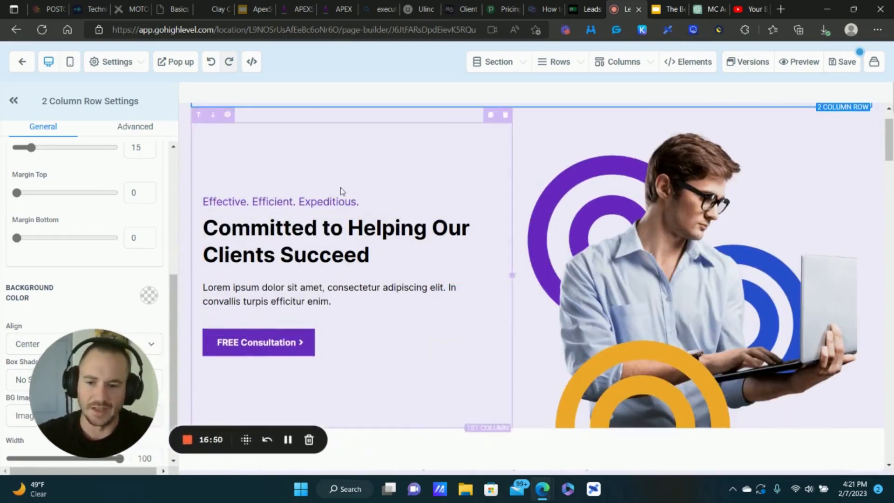
click(362, 203)
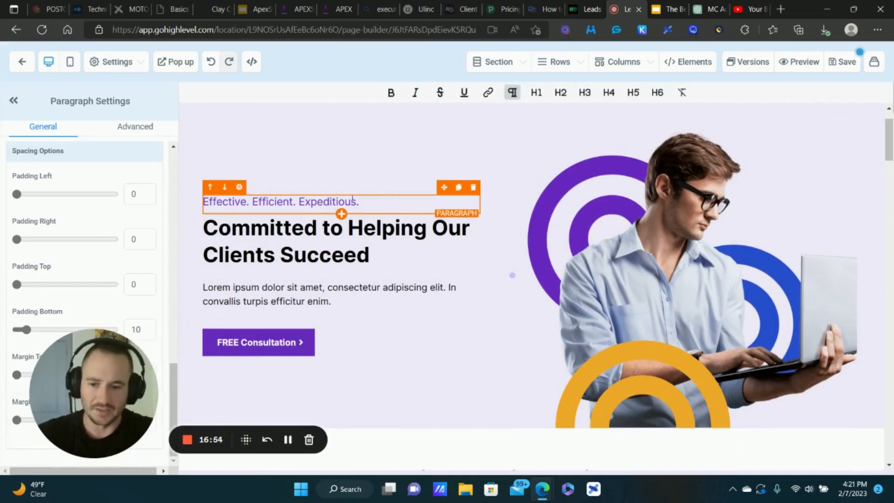
drag(365, 202, 253, 197)
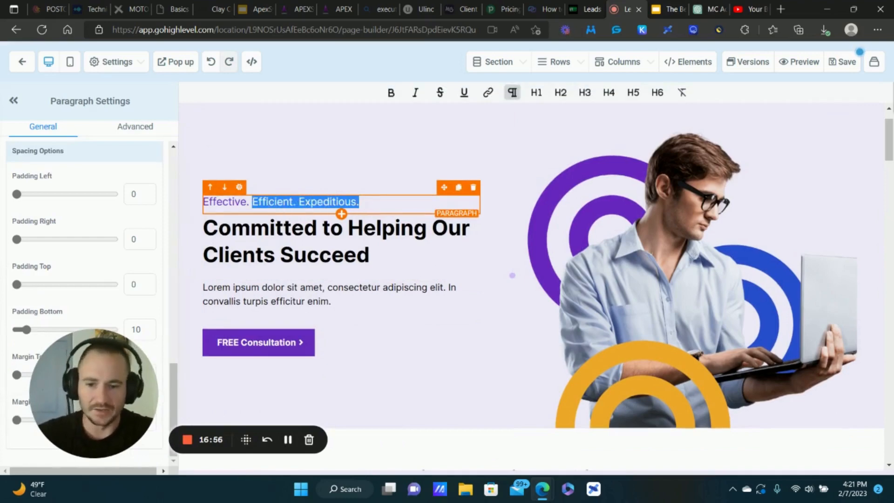
click(393, 202)
text(sdgfsdg)
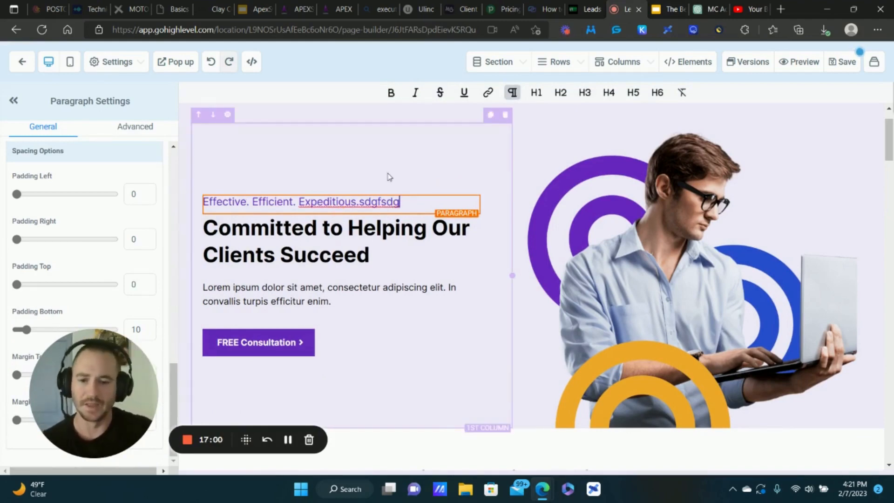
- Replace the hero headline with "Request A FREE Business Funding Toolkit!"
scroll(389, 176, up, 1)
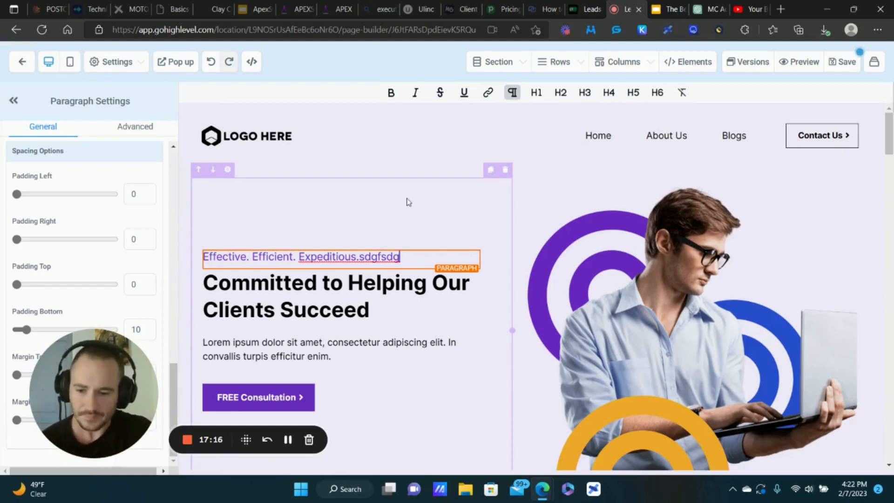
scroll(338, 241, down, 1)
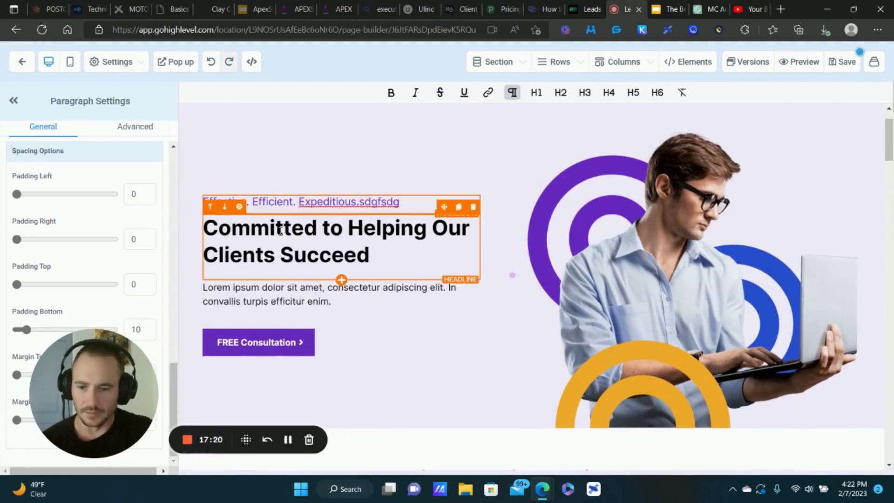
drag(352, 298, 289, 288)
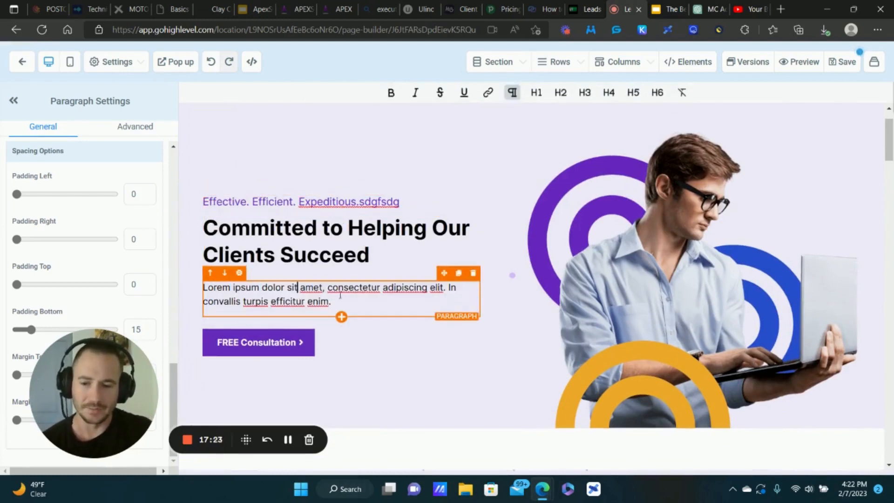
triple_click(334, 235)
text(R)
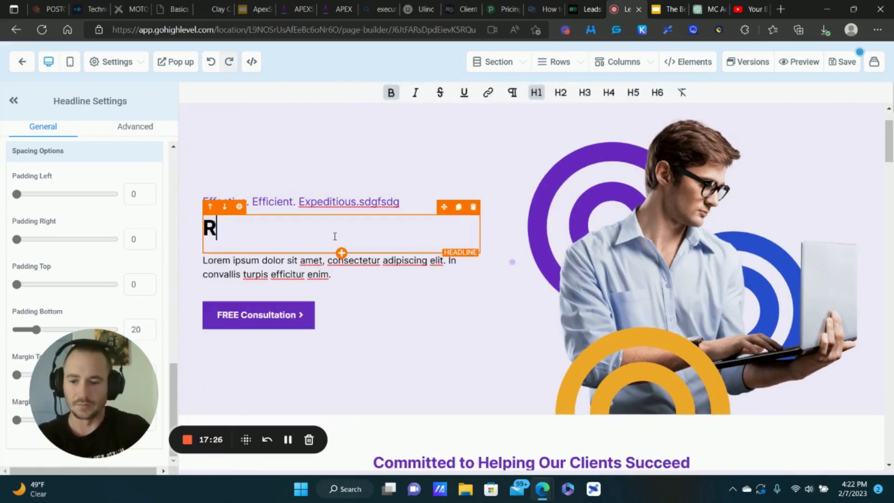
text(equest A FR)
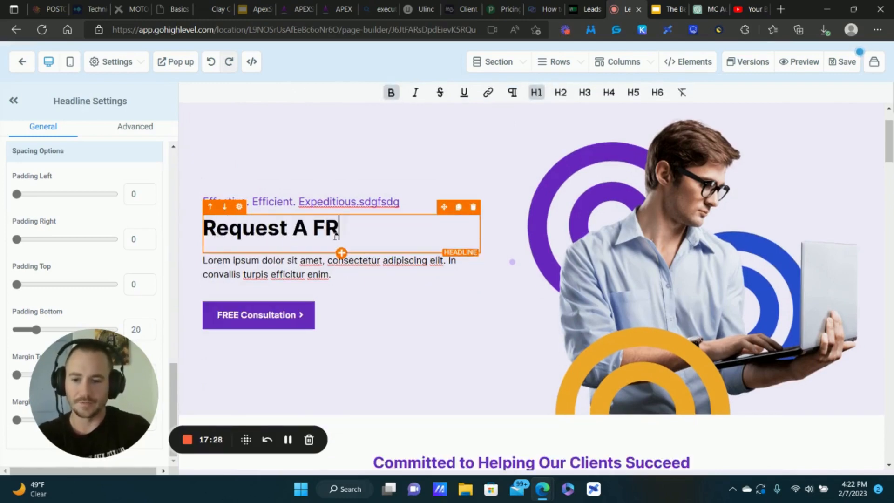
text(EE Business)
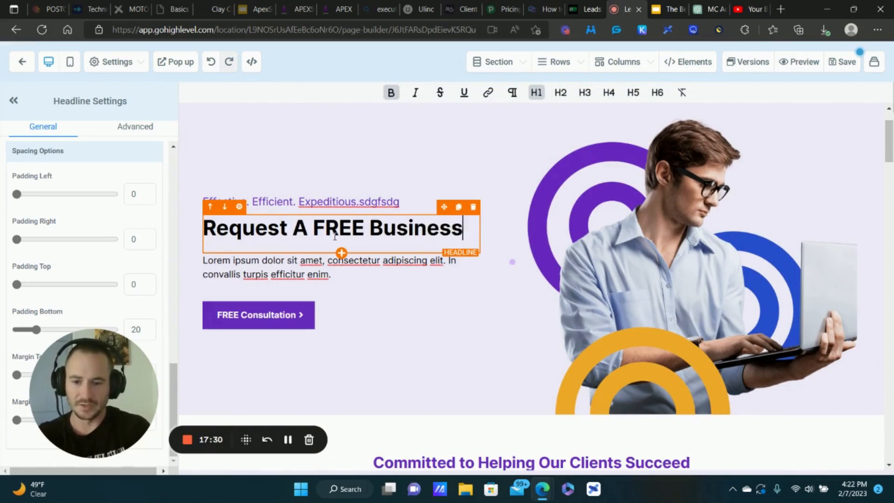
text( Funding Toolkit!)
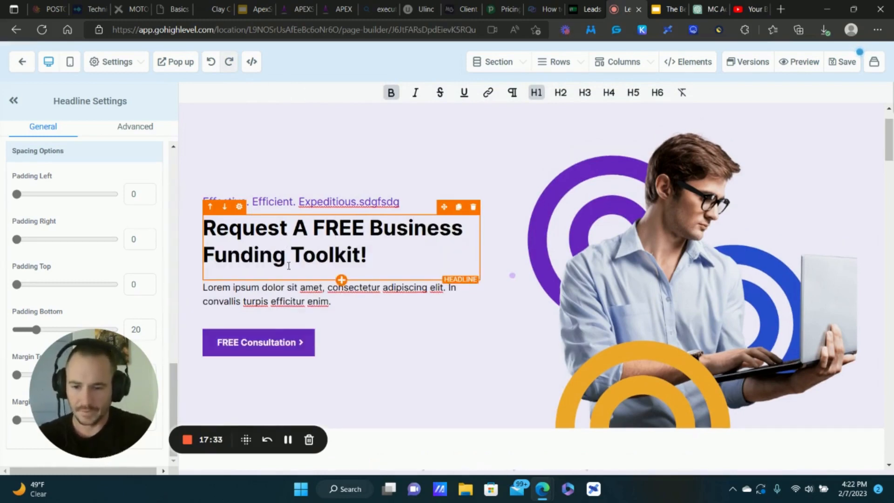
- Replace the paragraph under the headline with "Learn exactly how to get the funding and credit you need to grow your small business"
triple_click(273, 288)
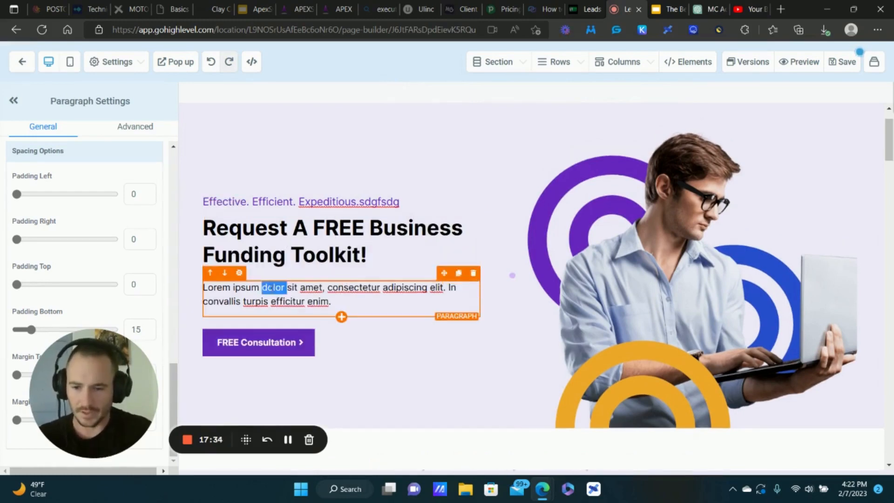
text(4earn ex)
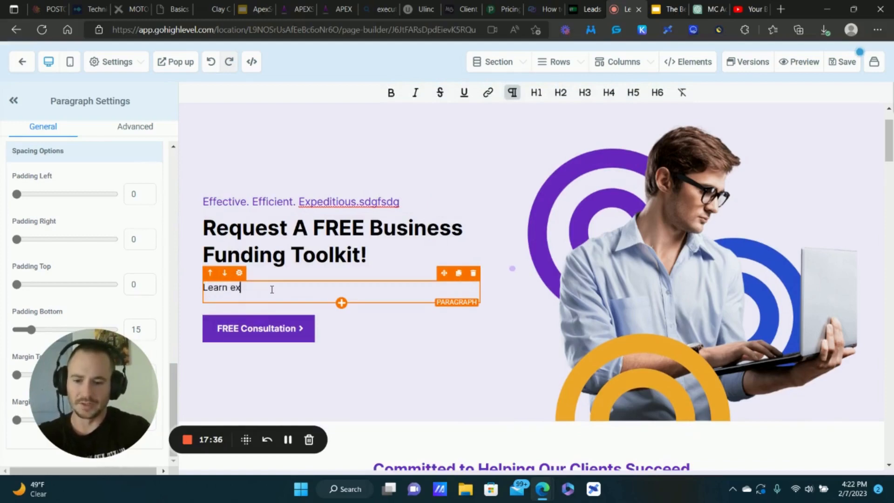
text(actly )
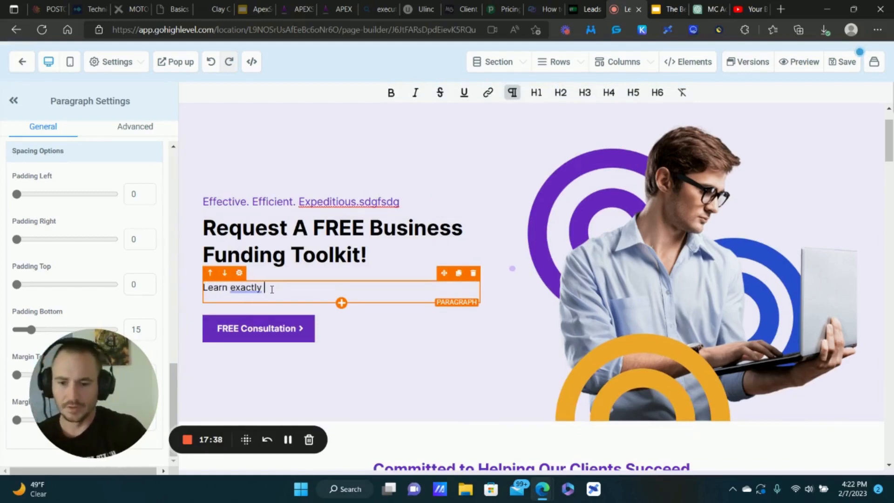
text(how to ke)
key(BackSpace)
key(BackSpace)
text(get)
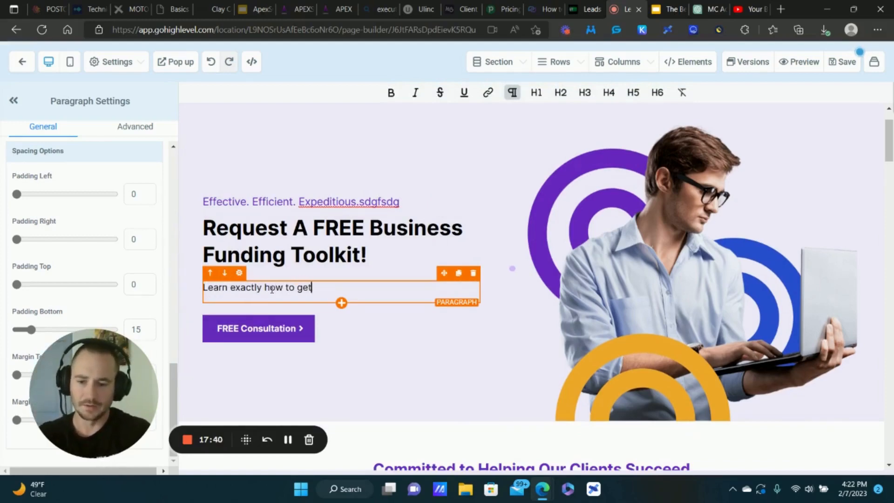
text( the funding and cr)
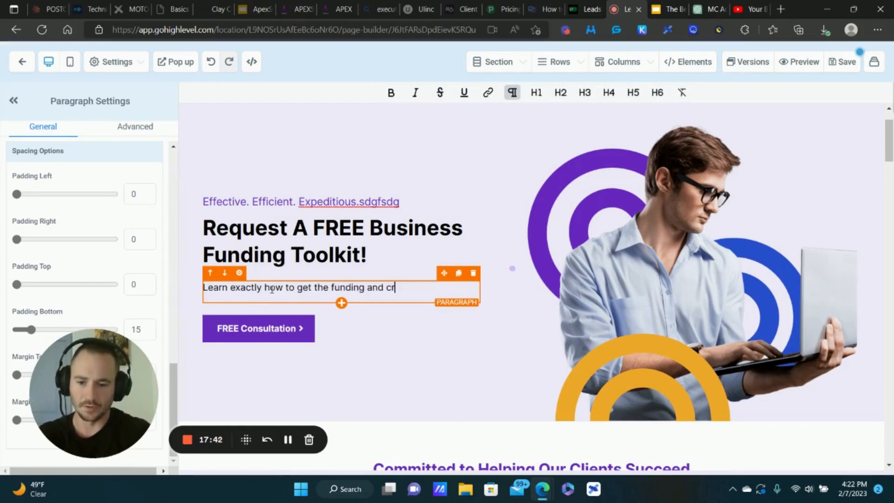
text(edit you need to g)
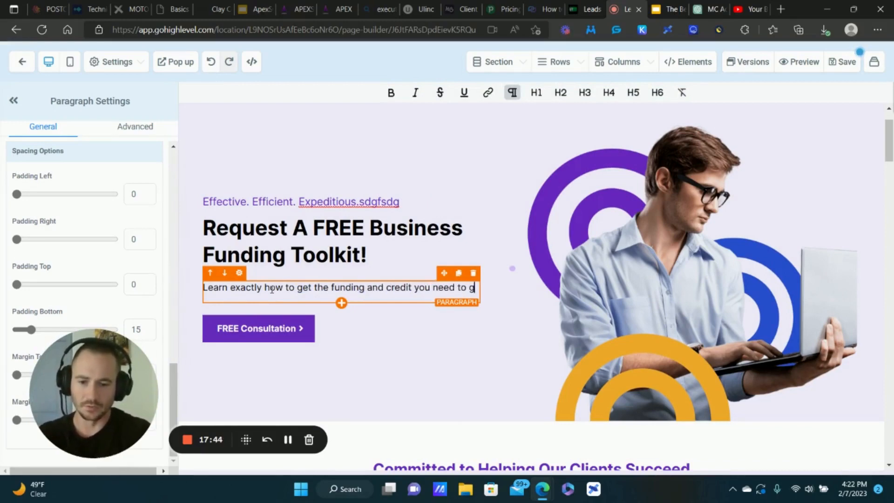
text(row your small busine)
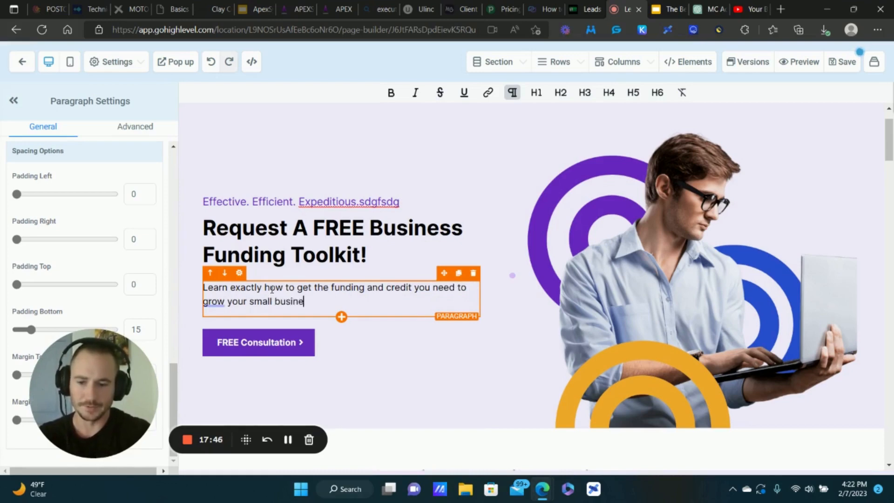
text(ss)
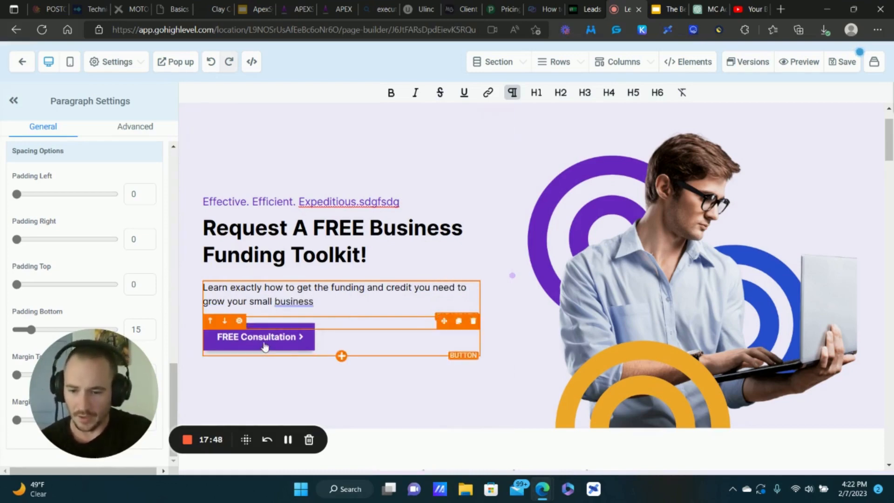
- Try green as the FREE Consultation button's background color, and set it to bright blue instead
click(263, 347)
drag(80, 391, 323, 388)
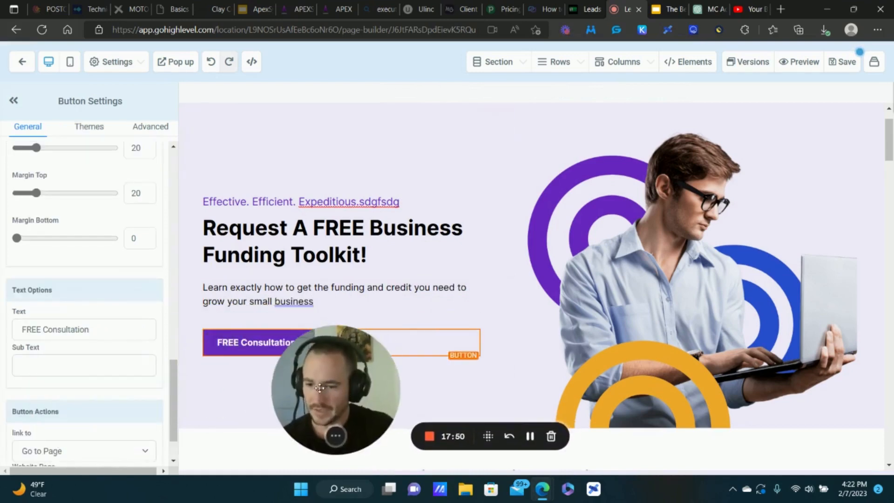
scroll(67, 292, down, 5)
scroll(70, 286, up, 5)
scroll(75, 275, down, 15)
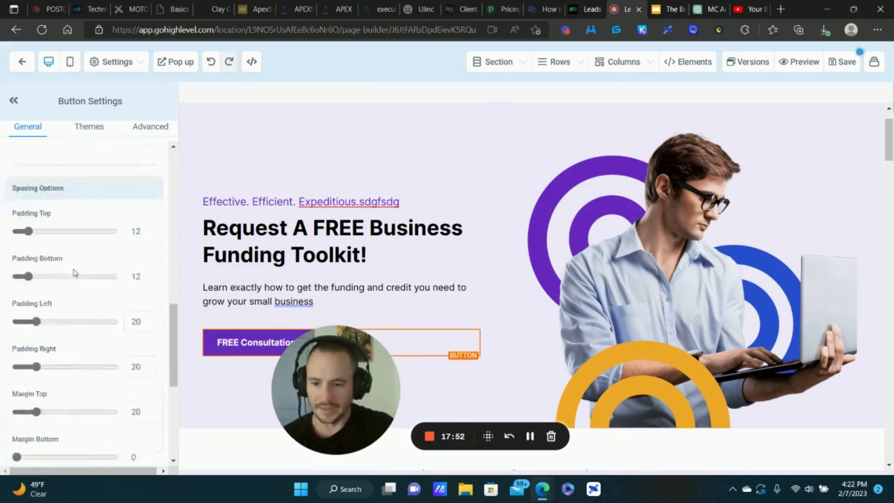
scroll(112, 299, up, 10)
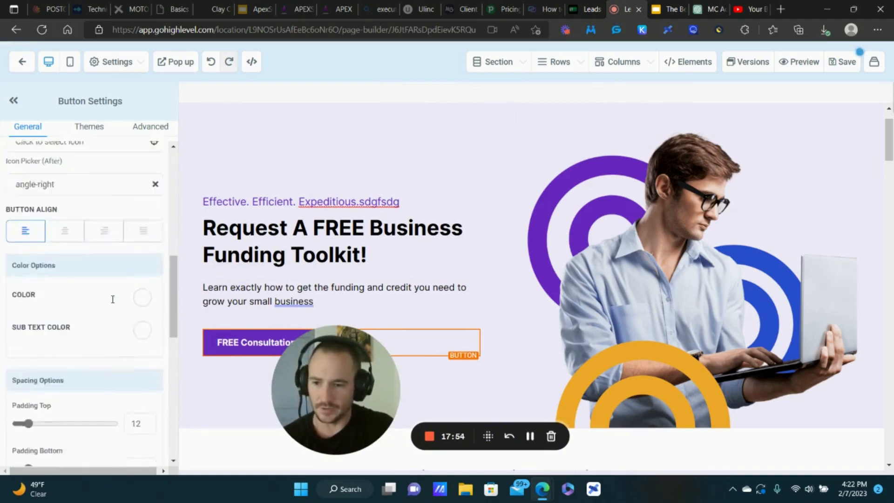
scroll(120, 256, up, 10)
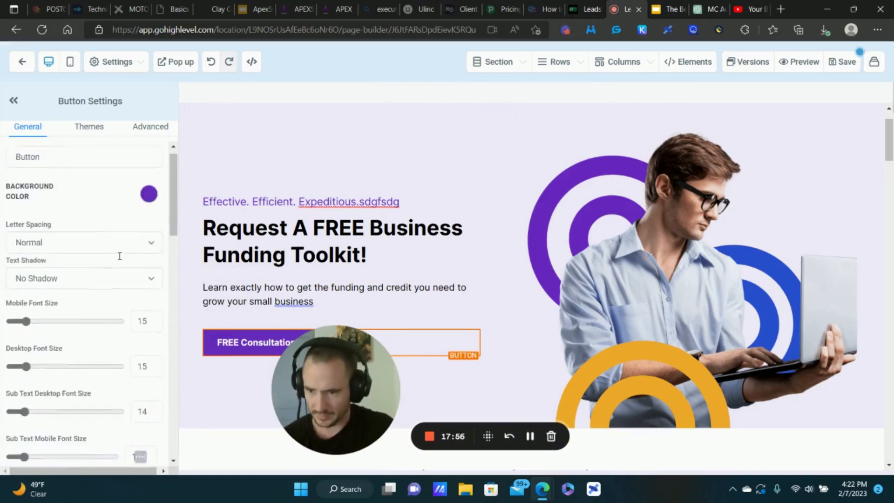
click(148, 206)
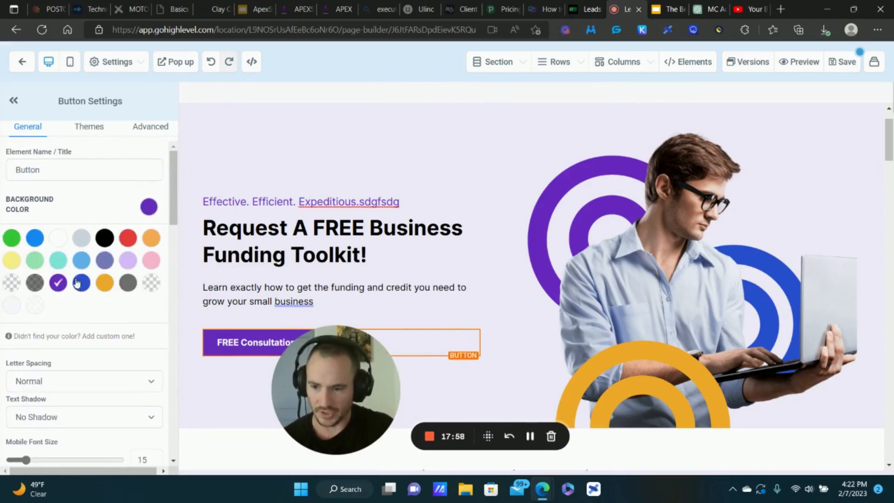
click(12, 238)
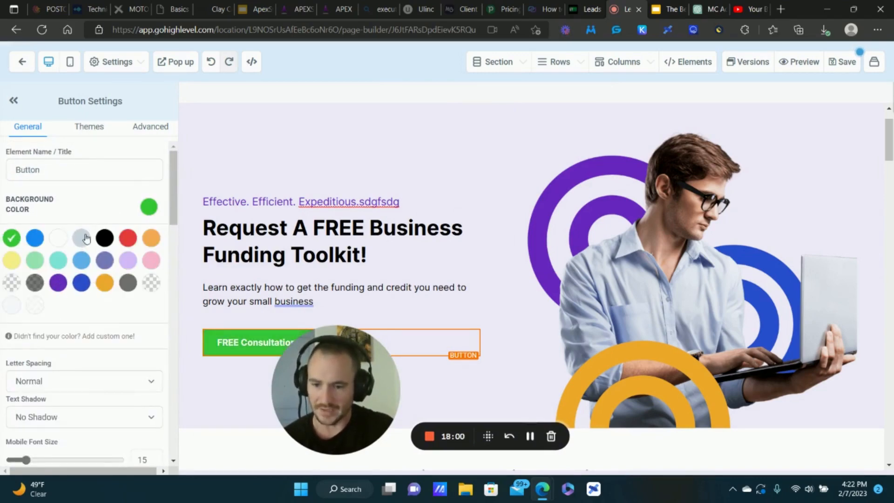
click(35, 238)
click(158, 212)
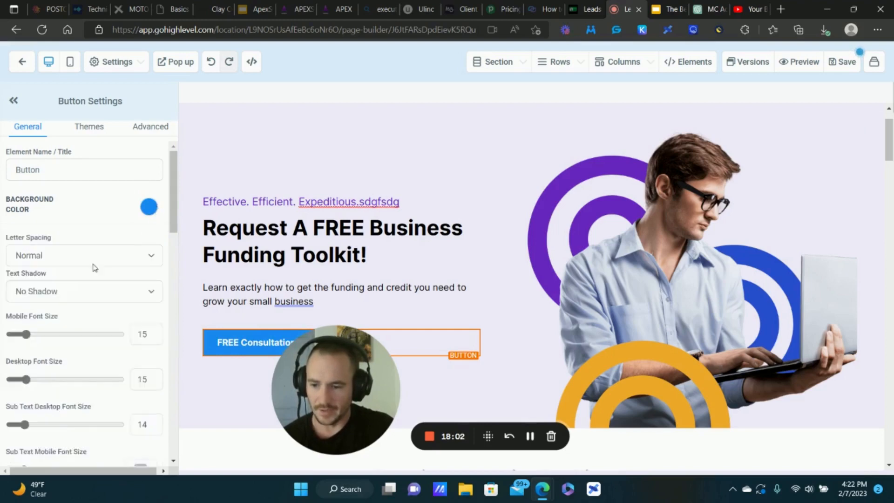
- Change the hero button's text to "Click Here To Request The Free Toolkit" and set its link action to Open popup
scroll(94, 265, down, 10)
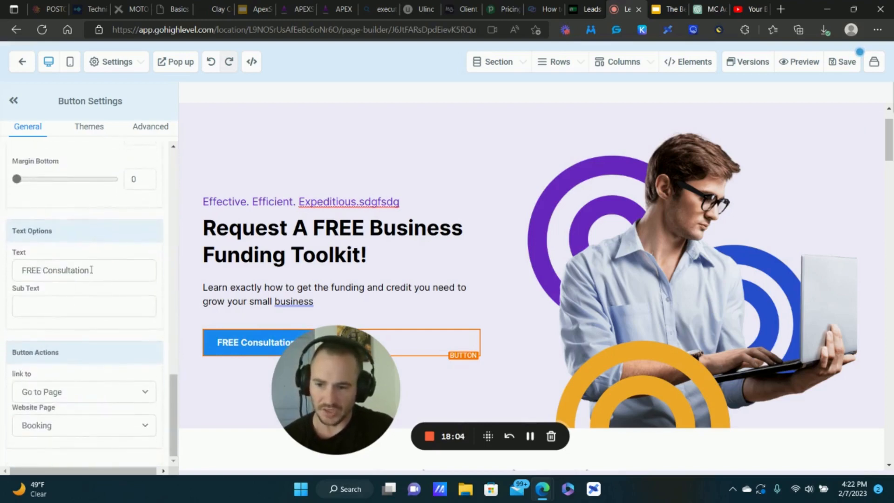
triple_click(91, 269)
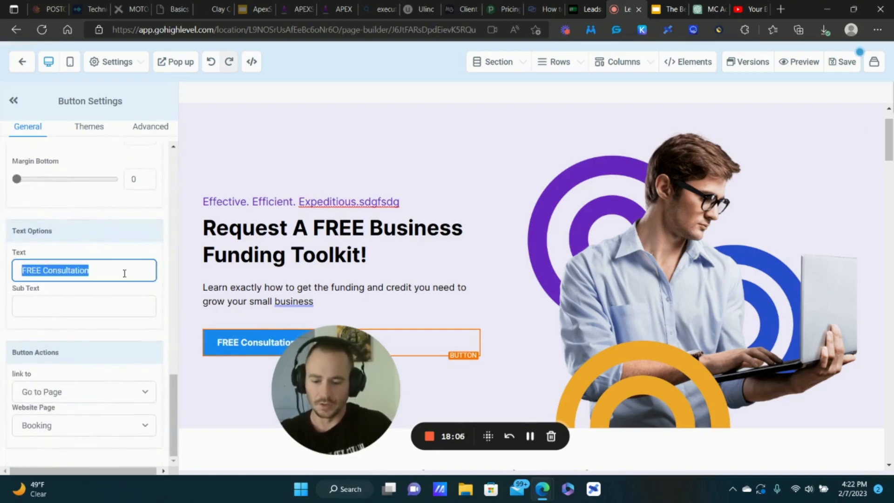
text(Clic)
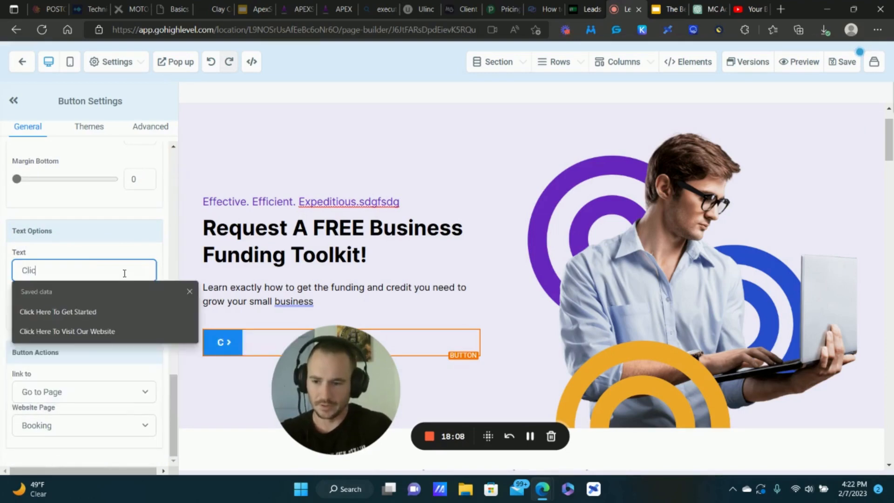
text(k Here To R)
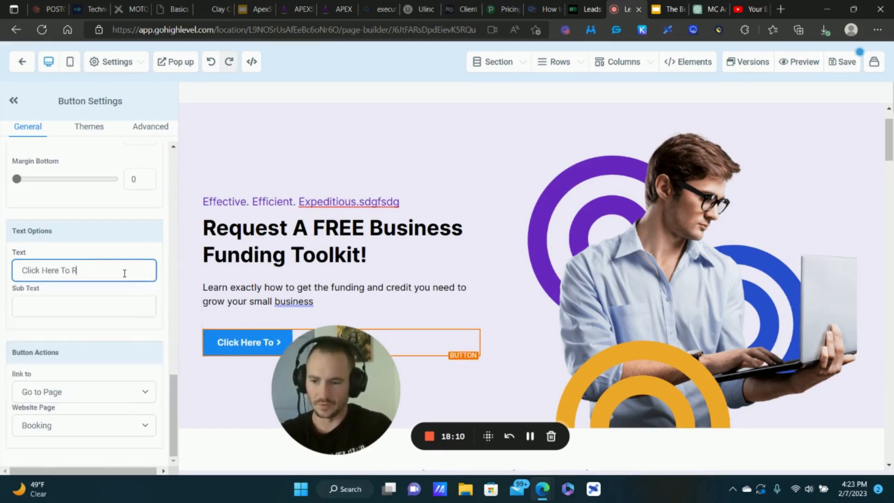
text(equest The Free)
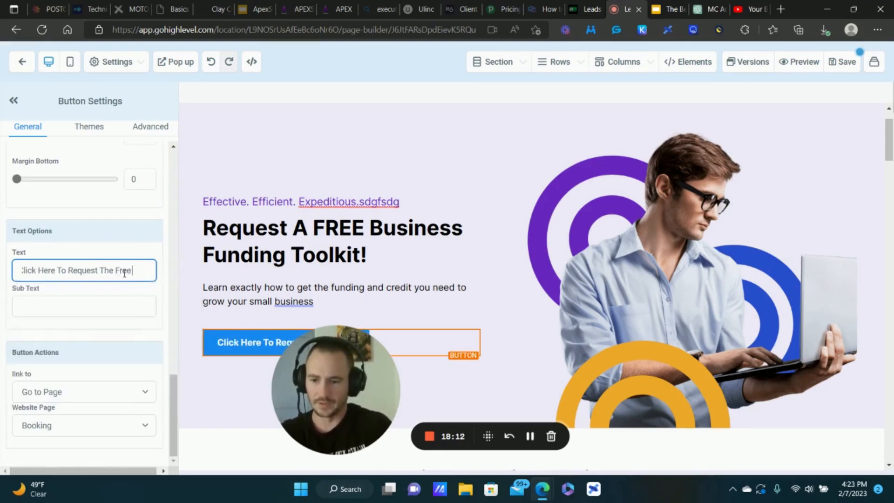
text( Toolkit)
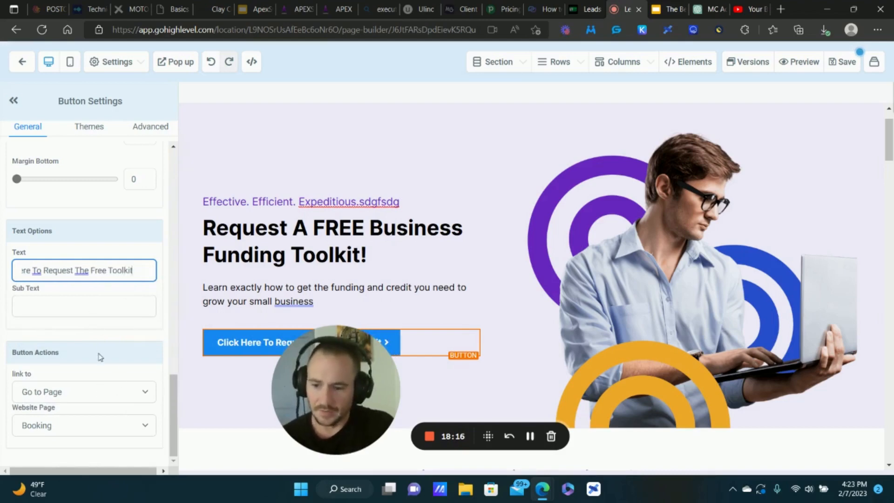
click(132, 347)
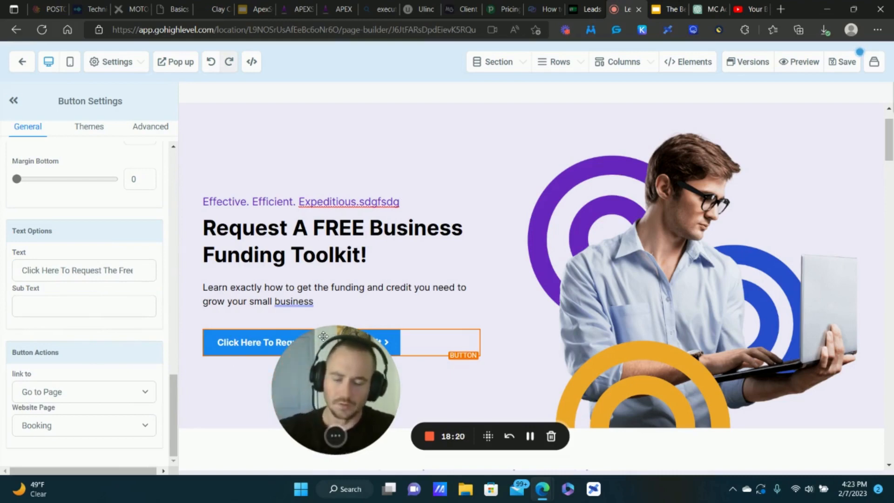
drag(355, 381, 235, 397)
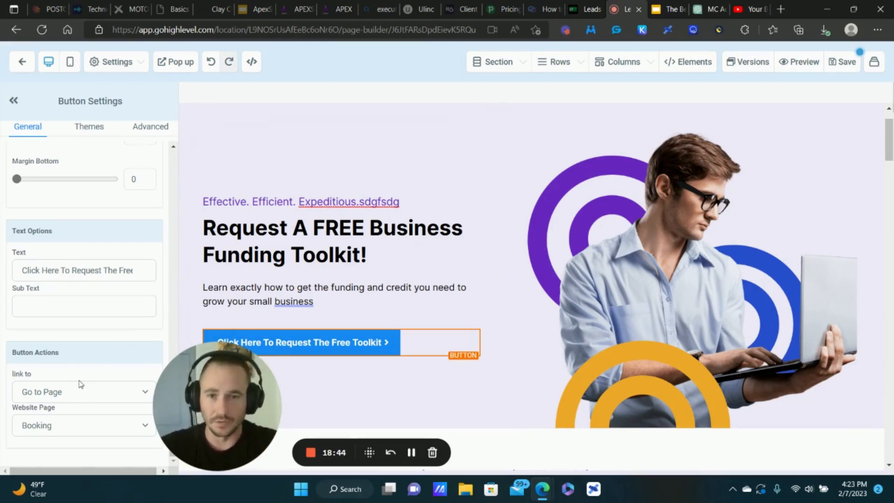
click(71, 394)
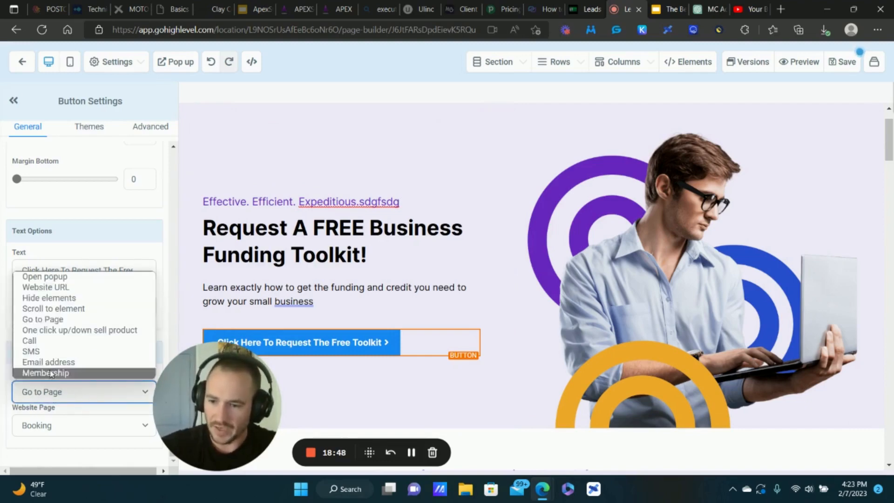
click(46, 278)
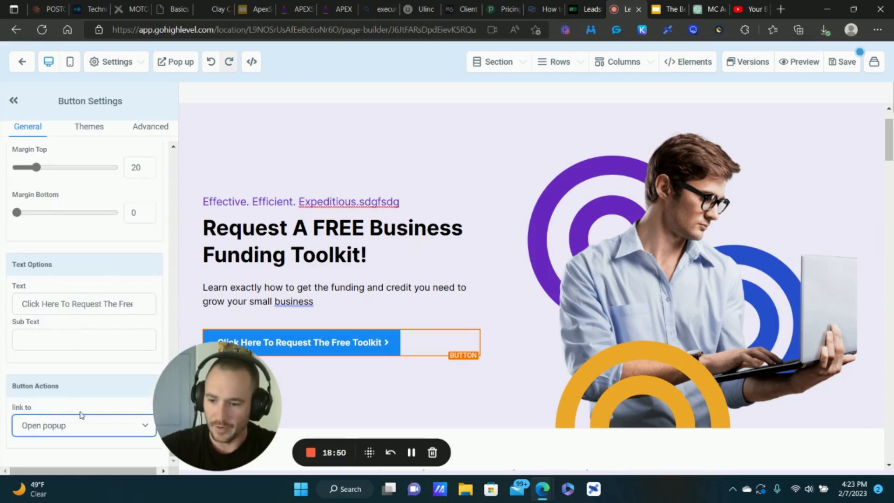
- Open the page's popup for editing and add a one-column row containing a Headline element
click(178, 66)
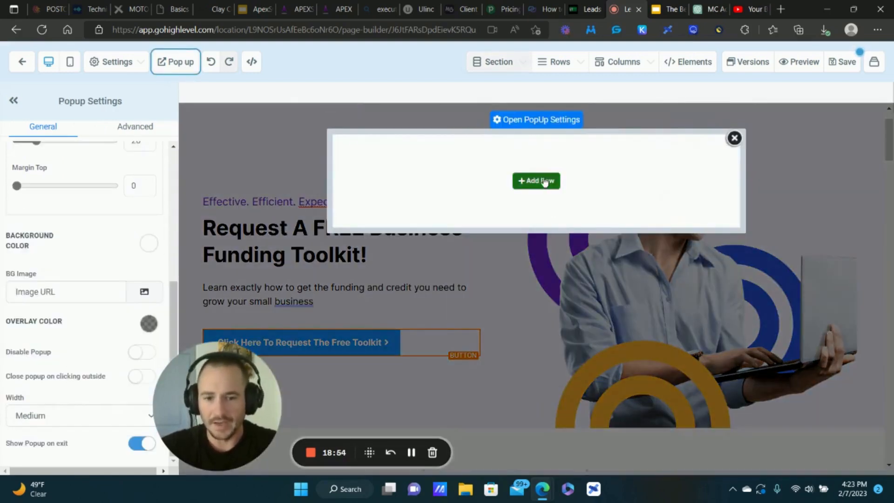
click(544, 184)
click(744, 154)
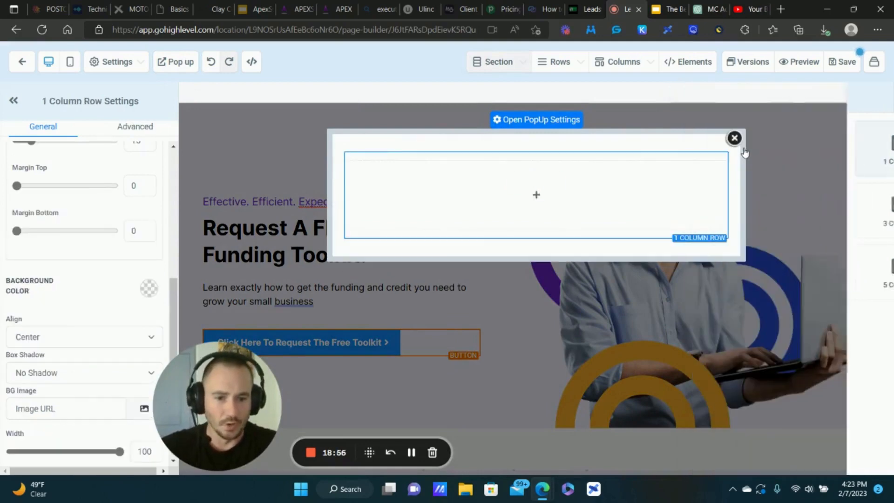
click(553, 194)
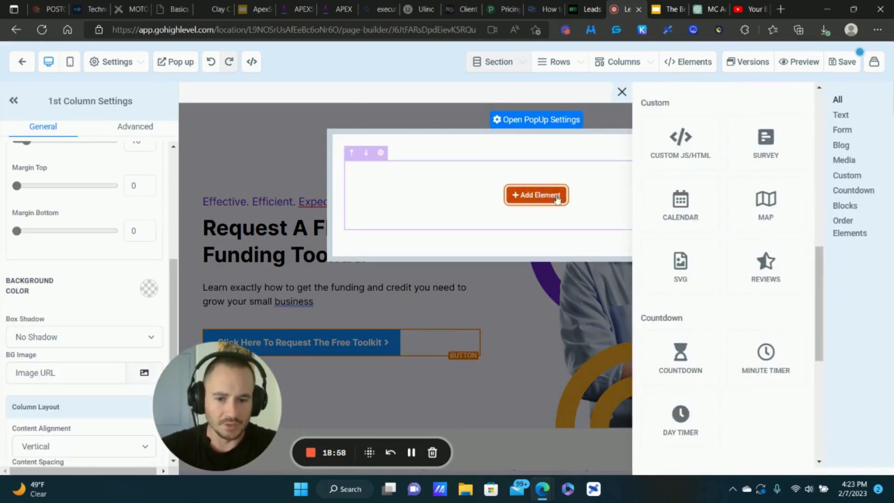
scroll(749, 149, up, 10)
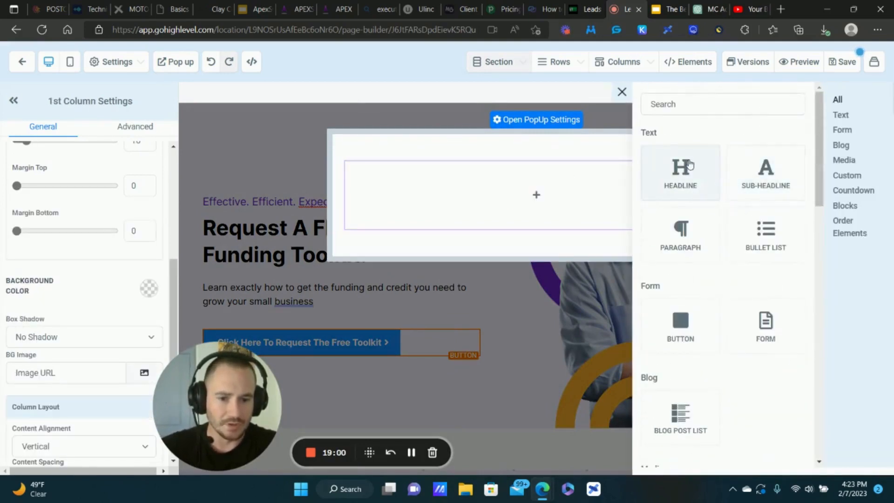
click(684, 166)
- Replace the popup's headline text with "Where Should We Send Your Free Business Funding Toolkit?"
double_click(568, 181)
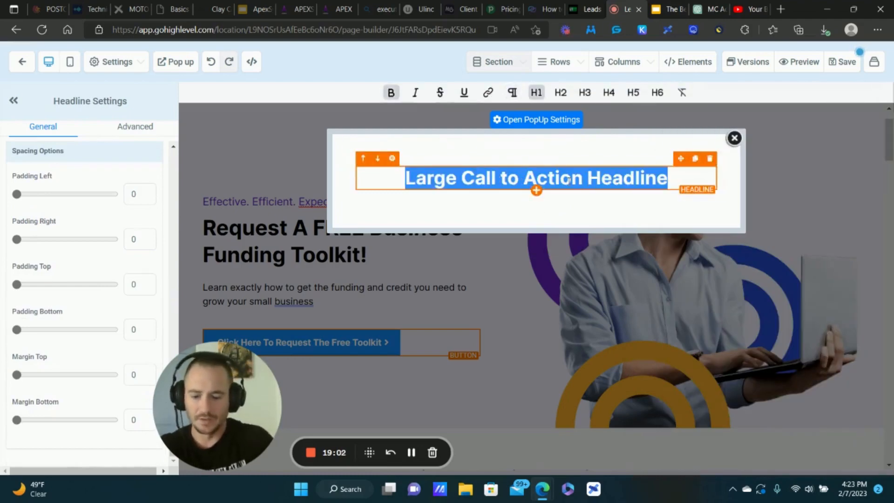
text(Where Should We Se)
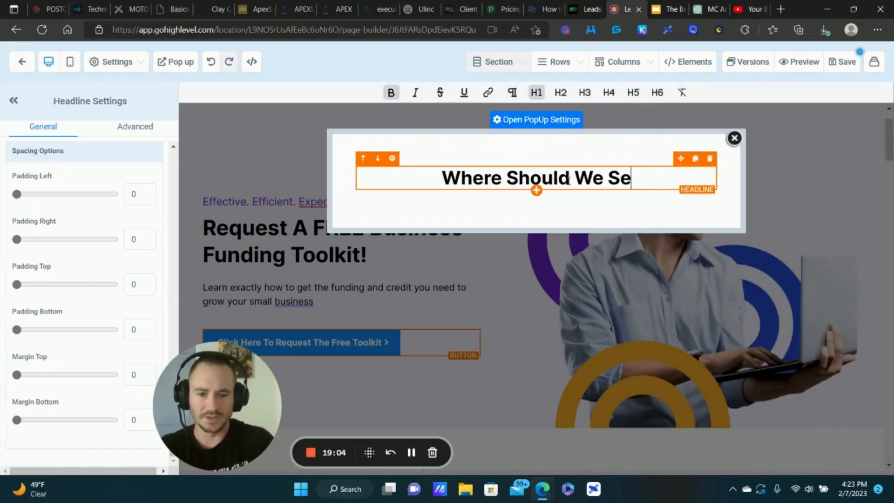
text(nd Your Free )
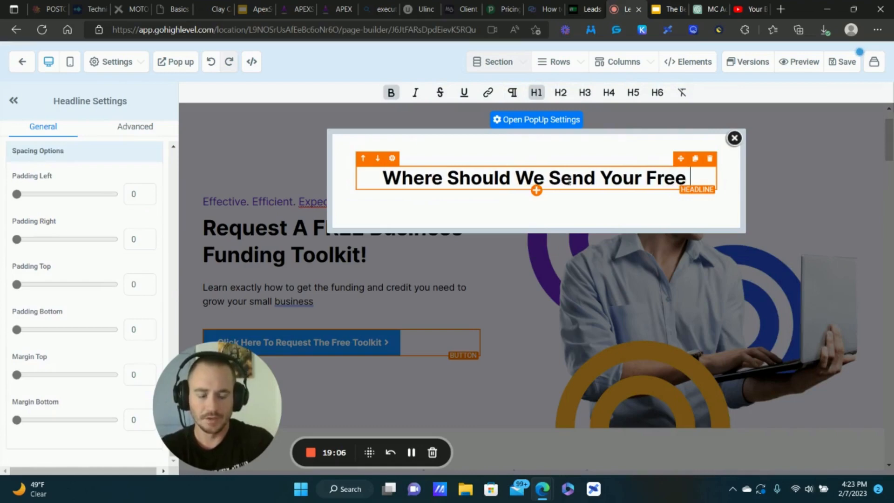
text(Business Fundin)
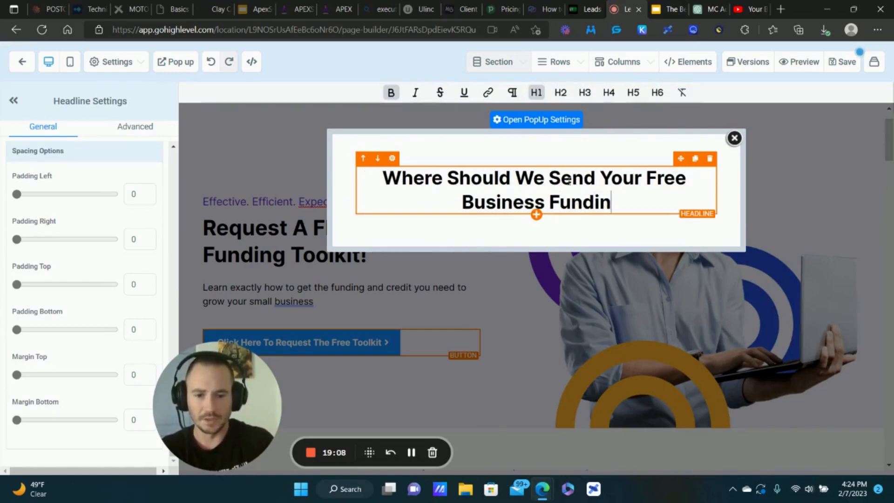
text(g Toolk)
key(BackSpace)
key(BackSpace)
text(lk)
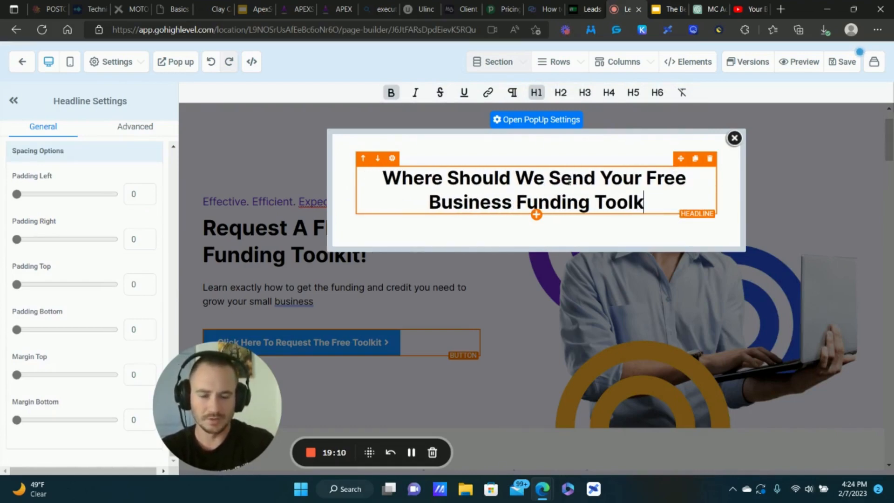
text(it?)
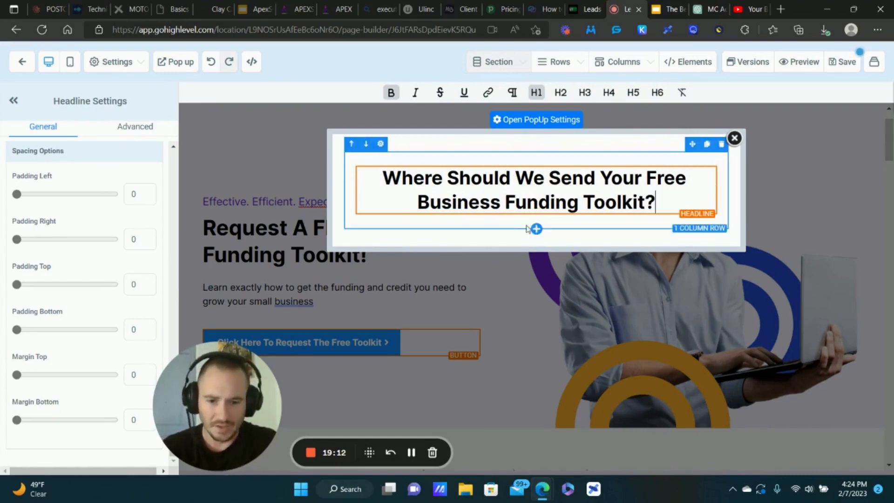
- Add a Form element to the popup directly below the headline
click(536, 215)
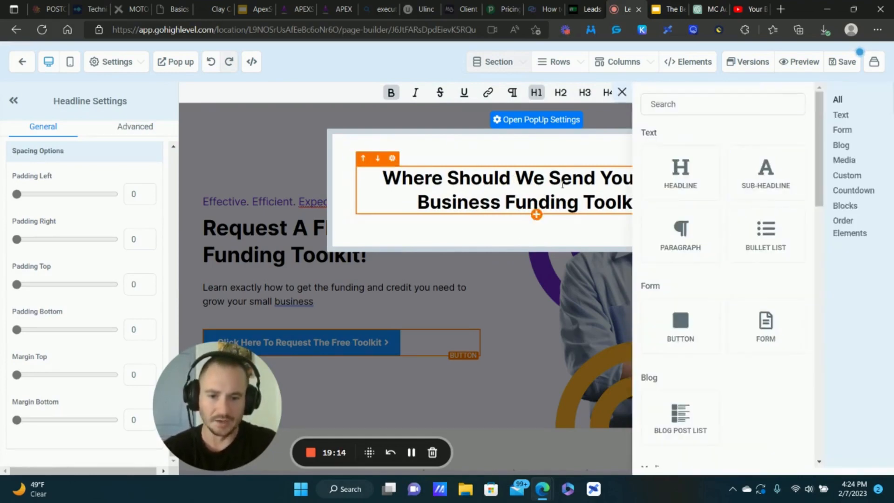
click(536, 214)
mouse_move(672, 65)
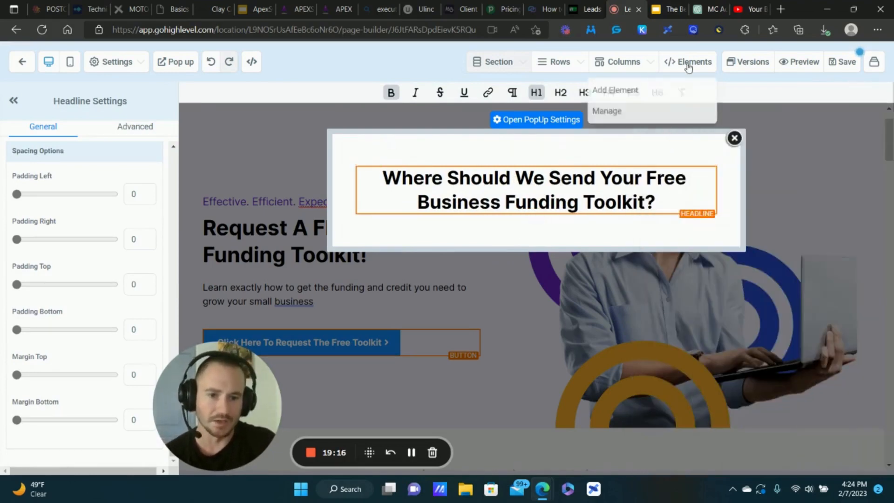
click(650, 89)
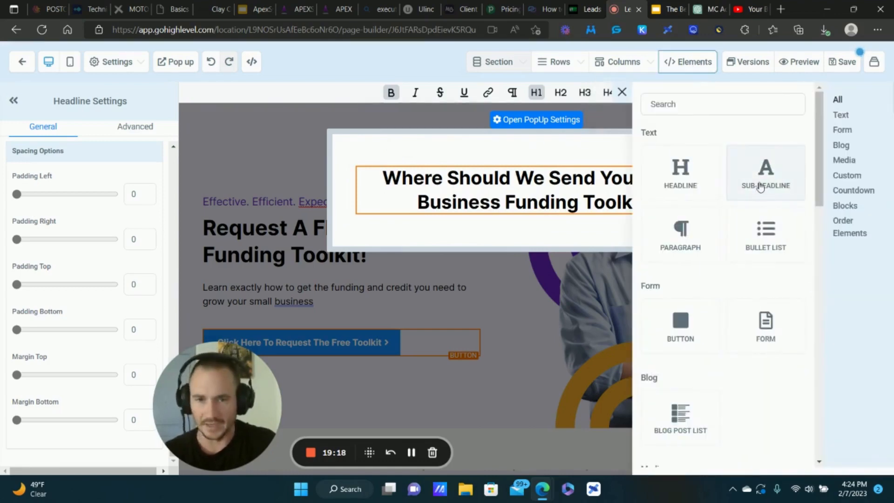
scroll(755, 190, down, 2)
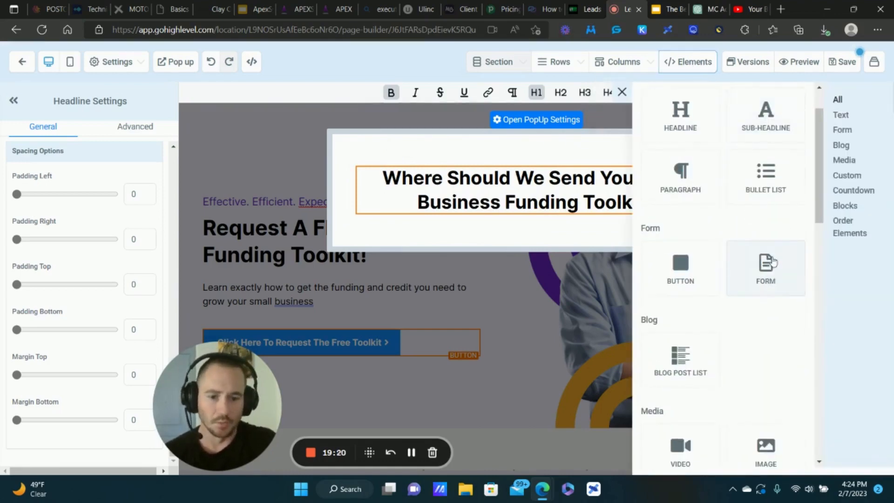
drag(770, 268, 550, 228)
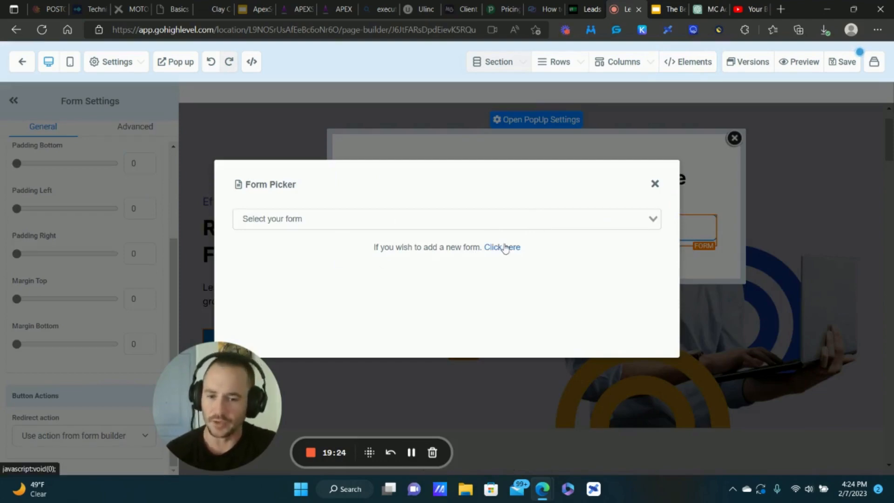
- Choose "Free Toolkit Optin" as the form shown in the popup
click(633, 219)
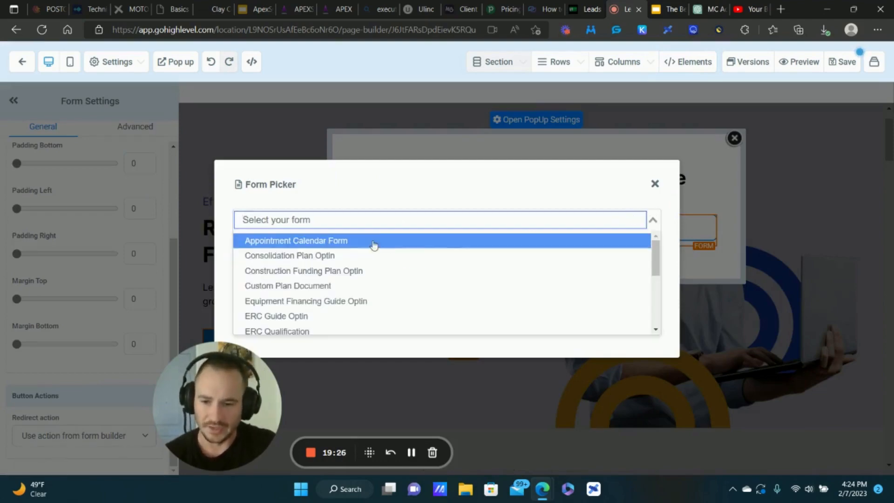
scroll(325, 254, down, 3)
scroll(317, 248, down, 2)
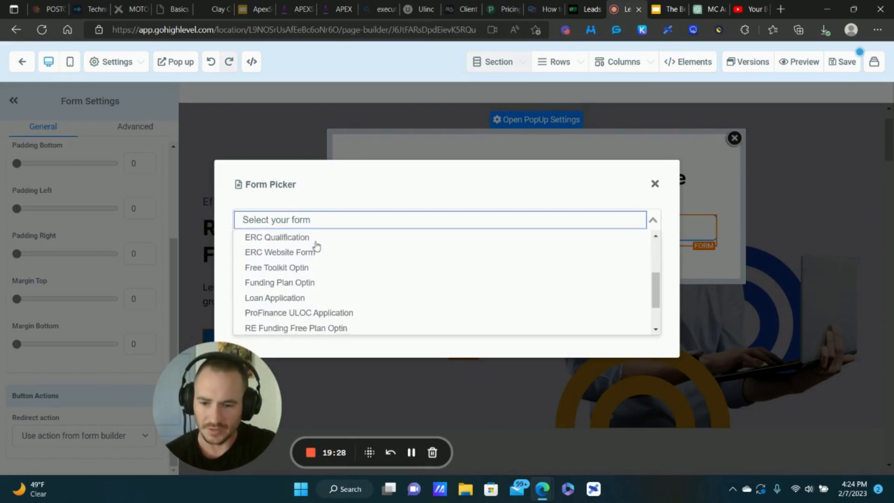
scroll(331, 269, up, 4)
scroll(325, 258, up, 1)
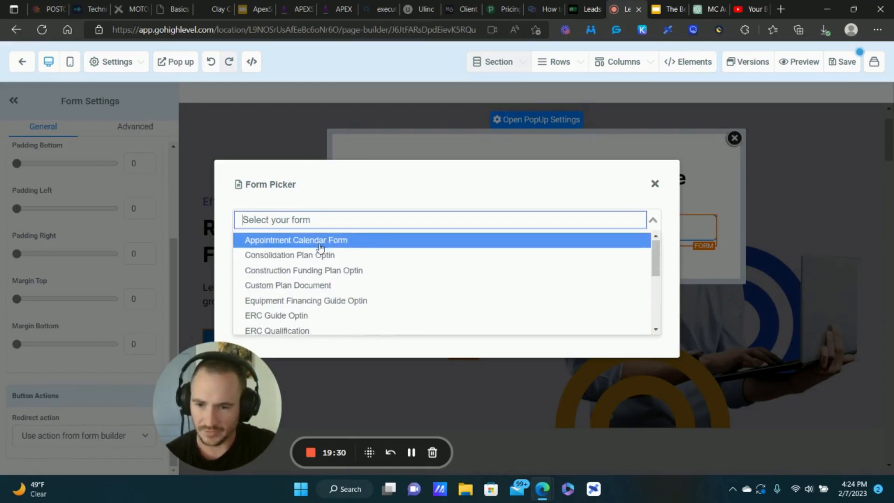
scroll(320, 248, down, 5)
scroll(320, 249, up, 2)
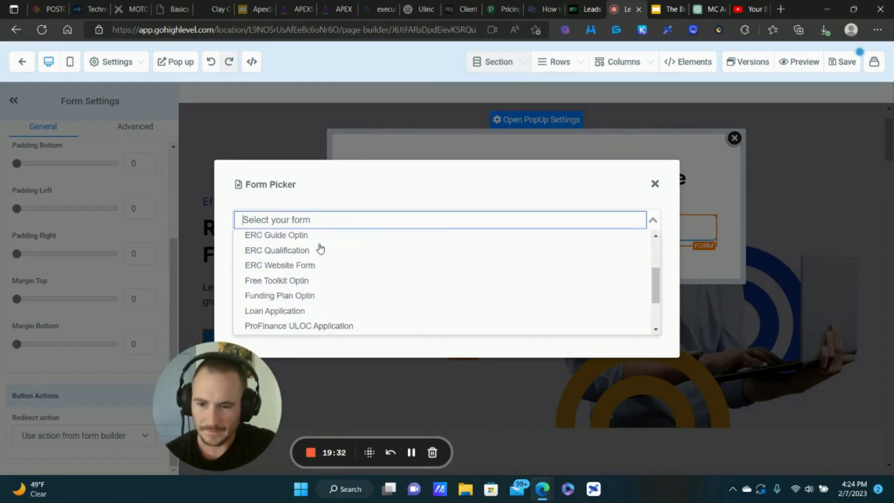
click(291, 282)
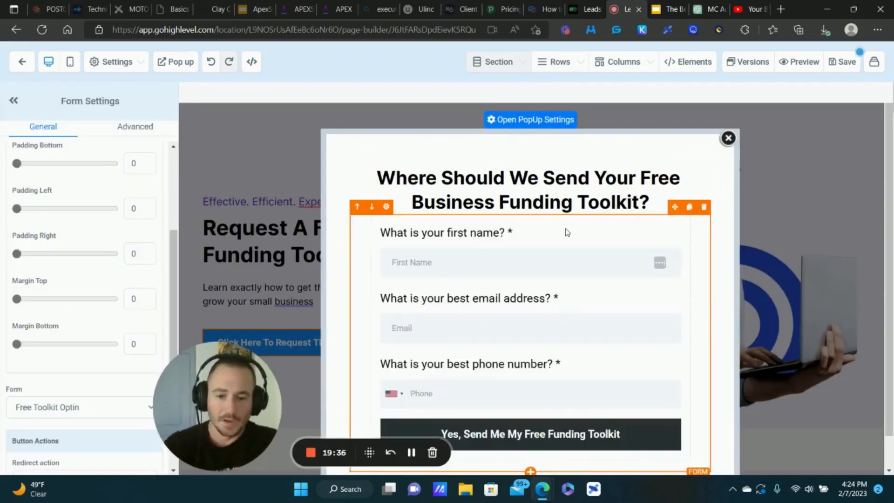
click(600, 195)
click(599, 194)
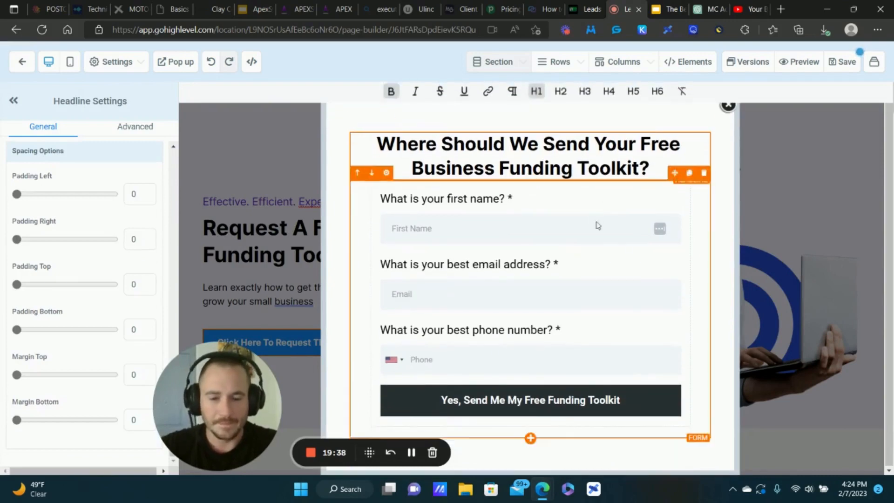
- Save the page and enter "Home Page" as the title in its SEO meta data
click(842, 65)
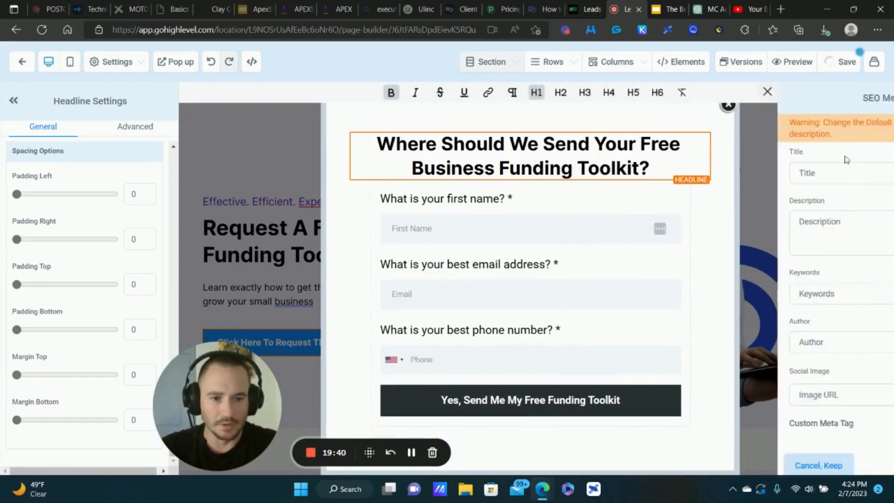
click(709, 174)
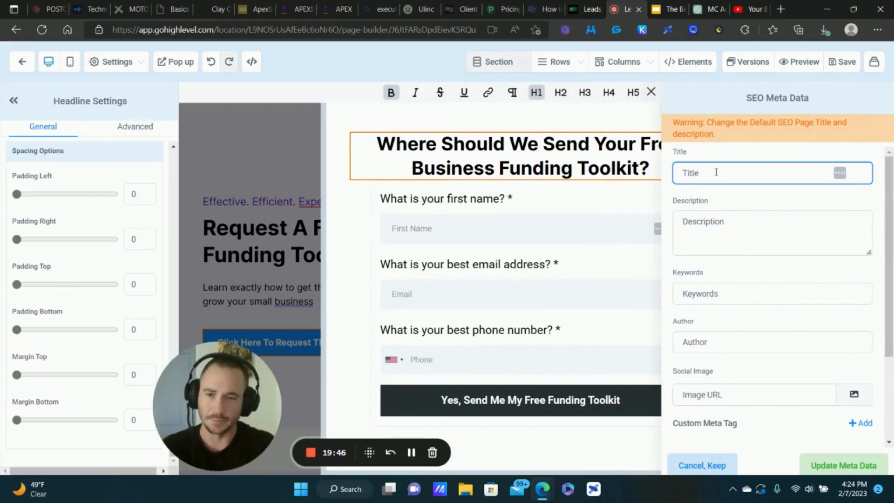
text(Home Page)
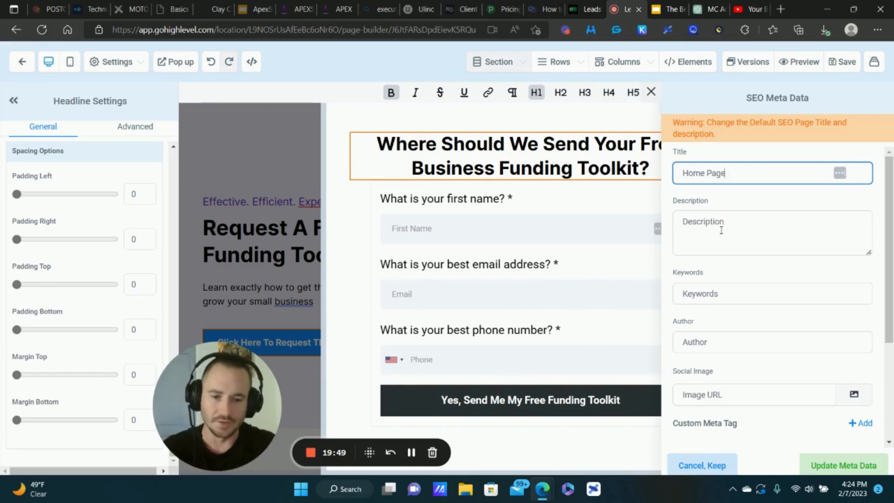
- Review the description, keywords, author, social image and preview of the SEO meta data, and close it without updating
click(721, 230)
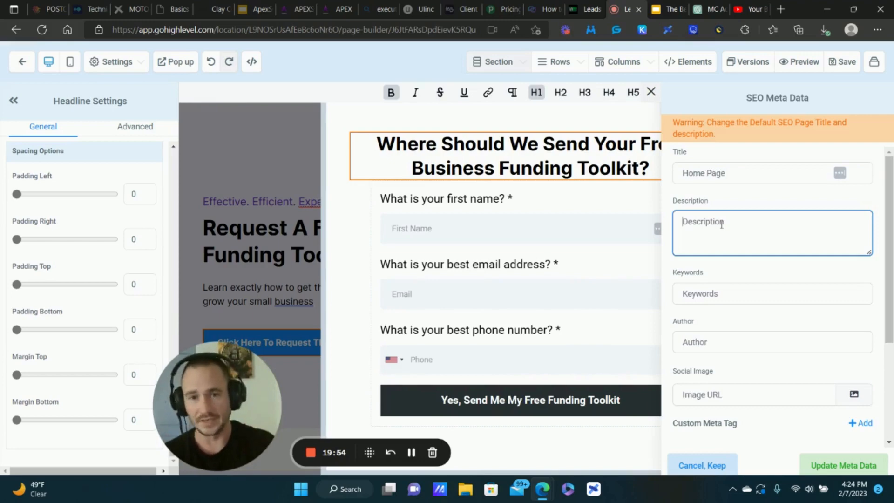
scroll(721, 225, down, 1)
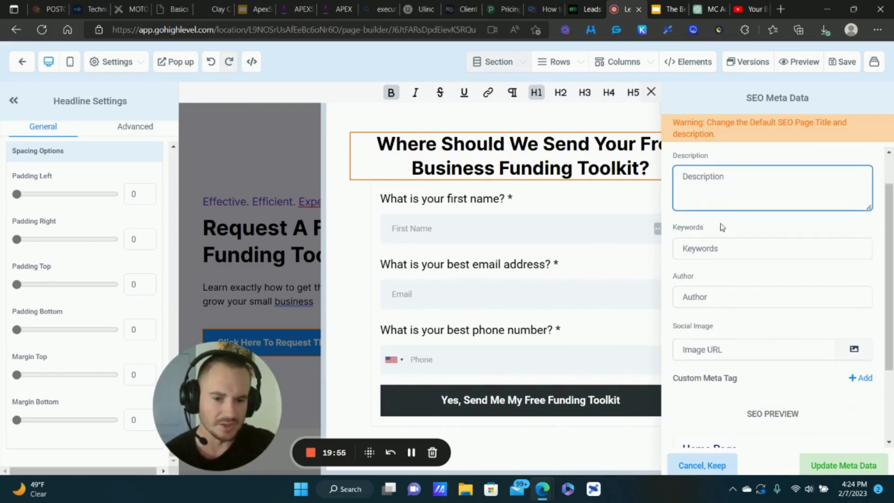
click(699, 251)
click(702, 294)
scroll(703, 297, down, 2)
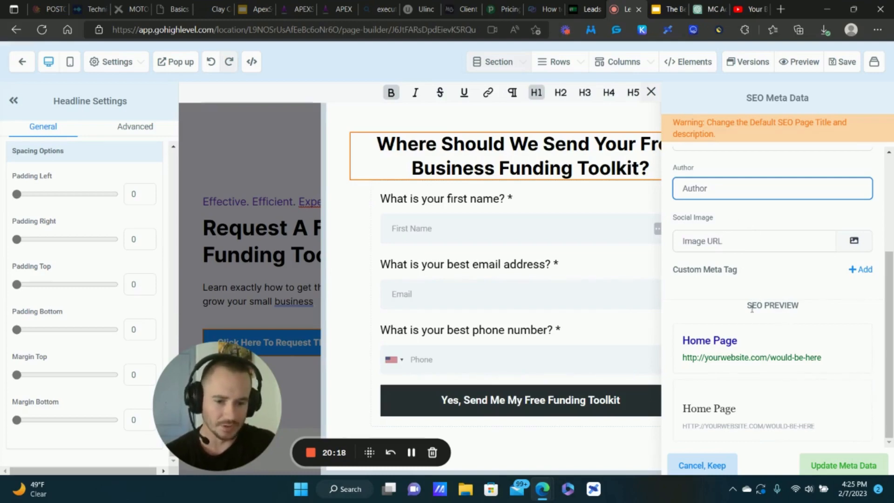
scroll(729, 199, up, 3)
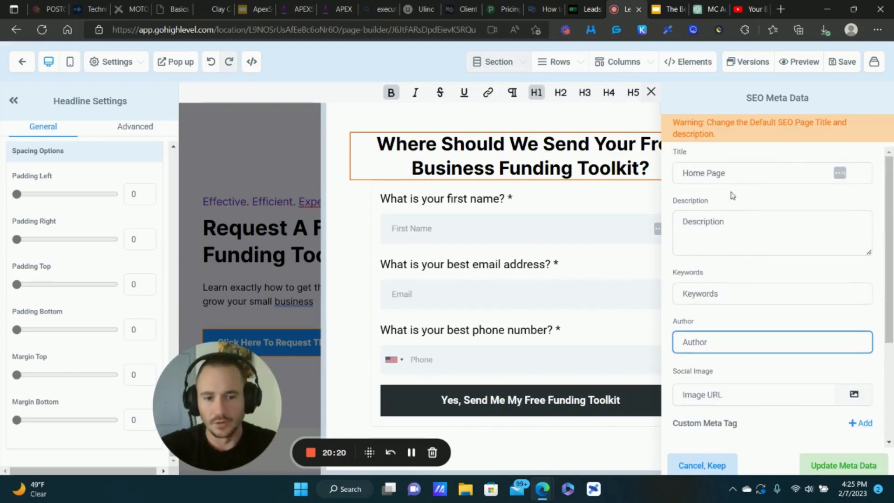
scroll(771, 223, down, 3)
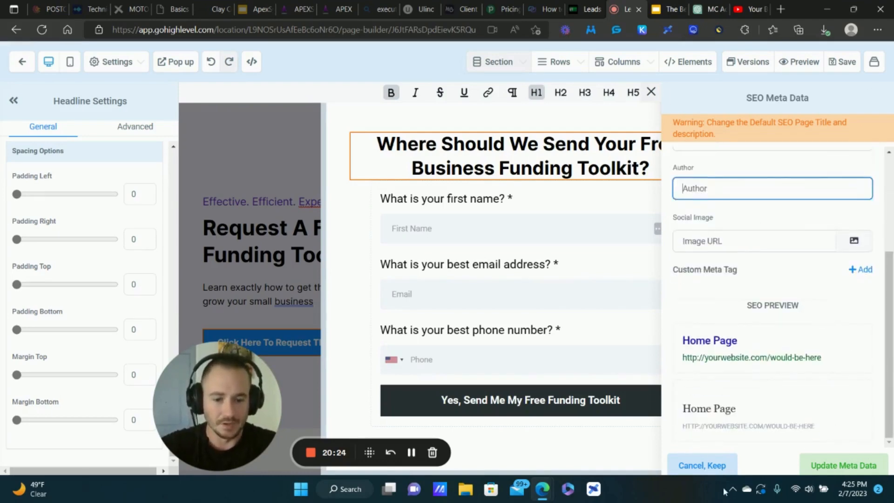
click(713, 467)
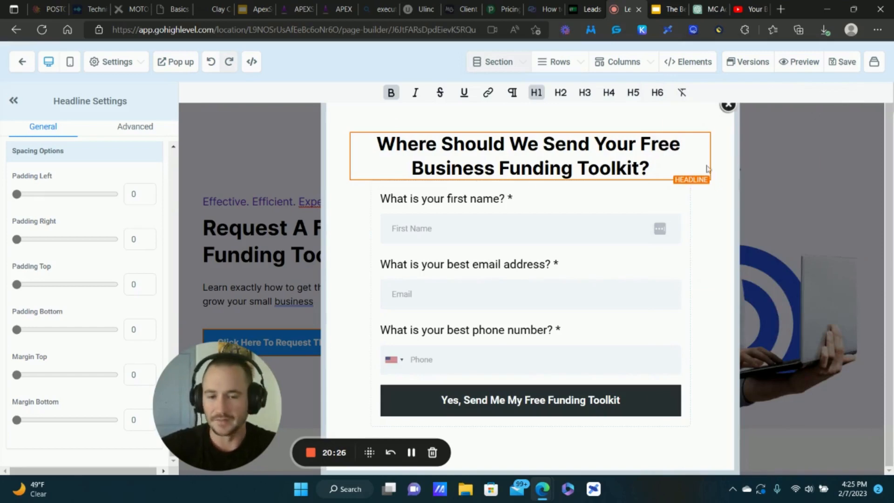
- Try "Go to website URL" as the redirect action of the popup's form
click(504, 258)
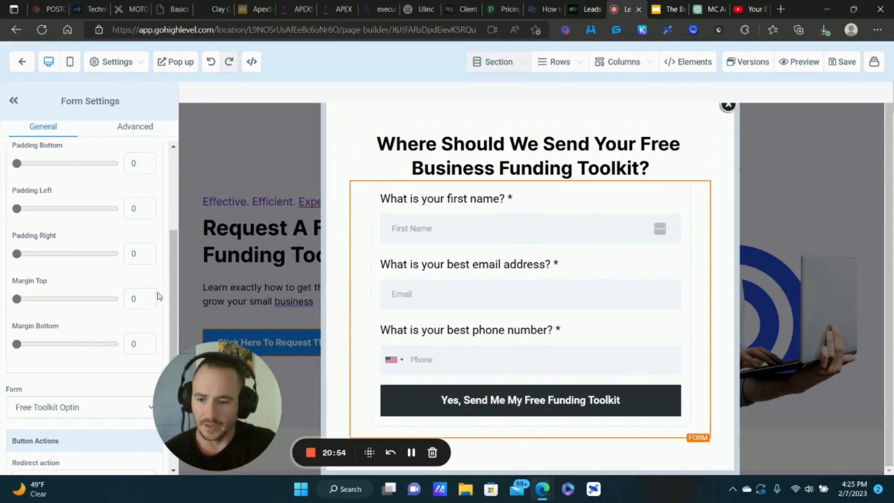
scroll(19, 294, down, 1)
click(72, 442)
click(88, 433)
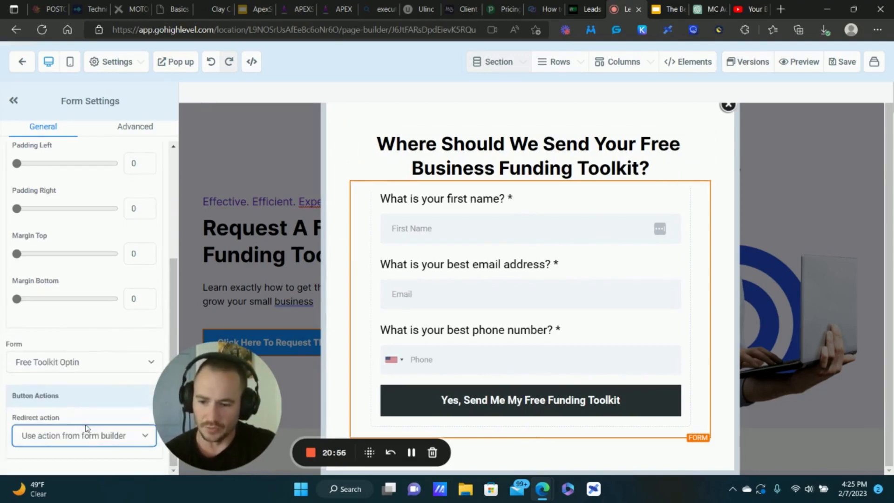
click(82, 442)
click(70, 465)
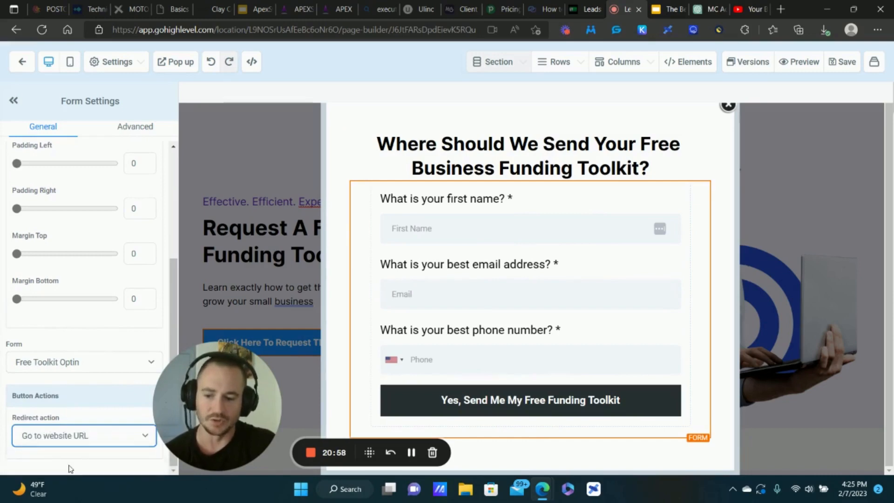
scroll(59, 413, down, 1)
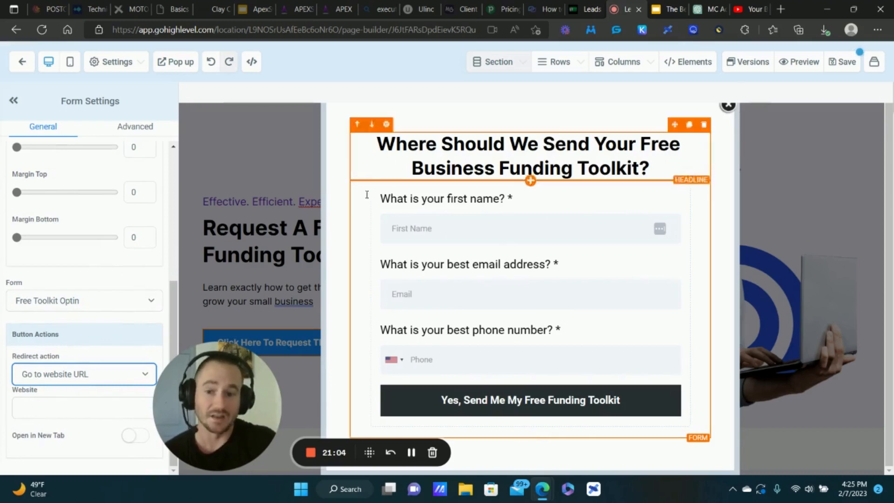
- Set the form's redirect action to "Use action from form builder" and close the popup
click(66, 379)
click(65, 393)
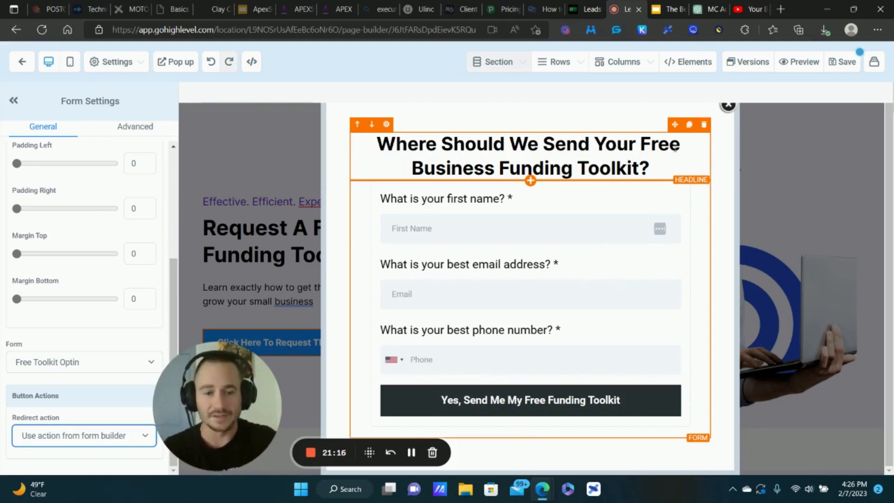
click(728, 106)
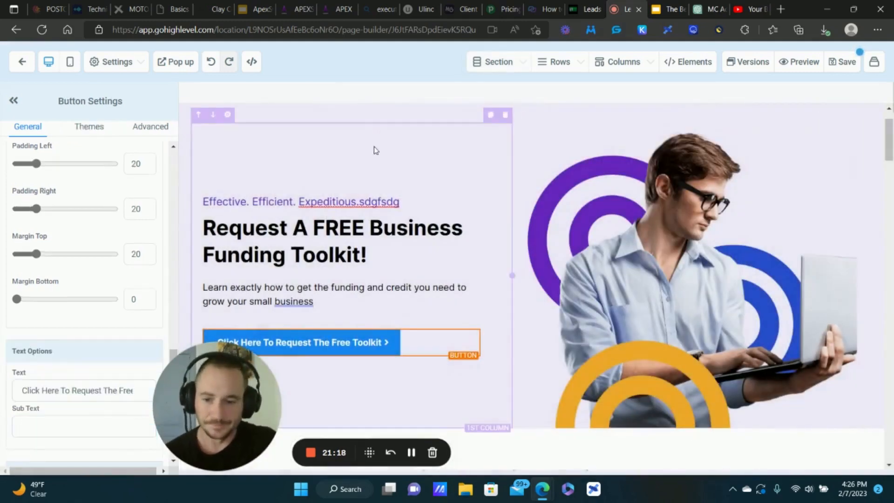
- Select the hero image of the man with the laptop and open the media library from its image options
scroll(434, 229, up, 2)
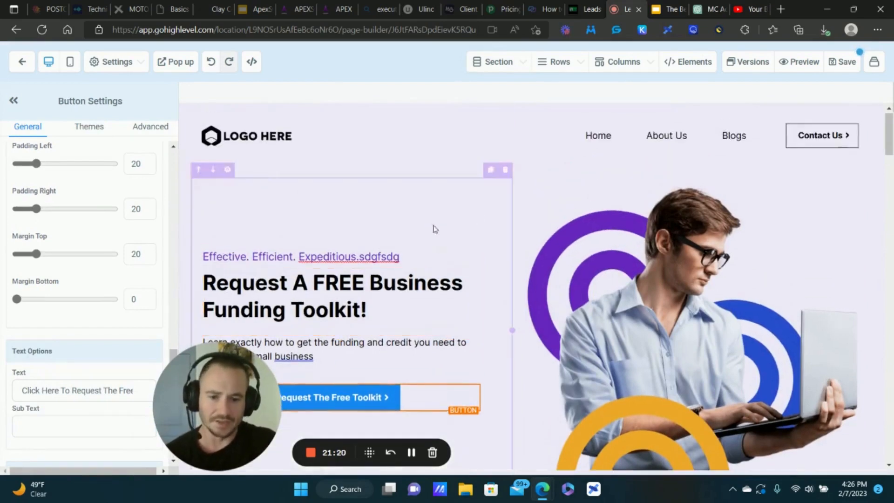
scroll(605, 210, down, 2)
click(677, 227)
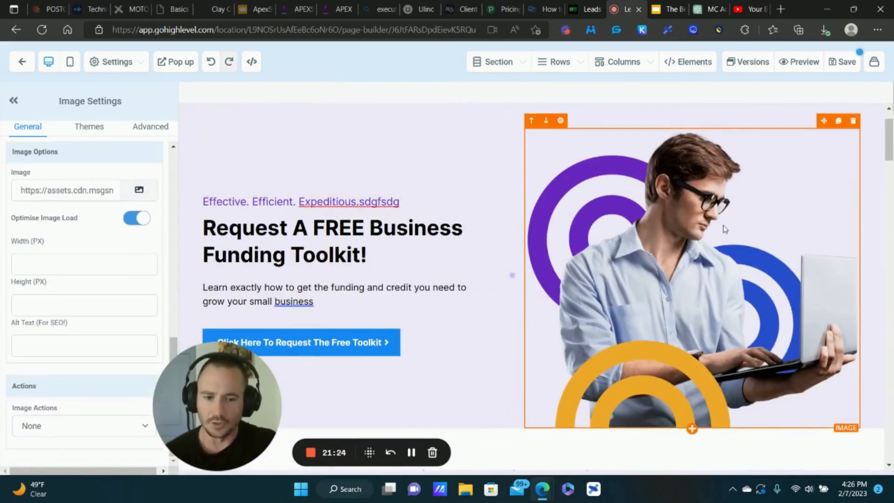
scroll(88, 227, up, 7)
scroll(88, 218, down, 6)
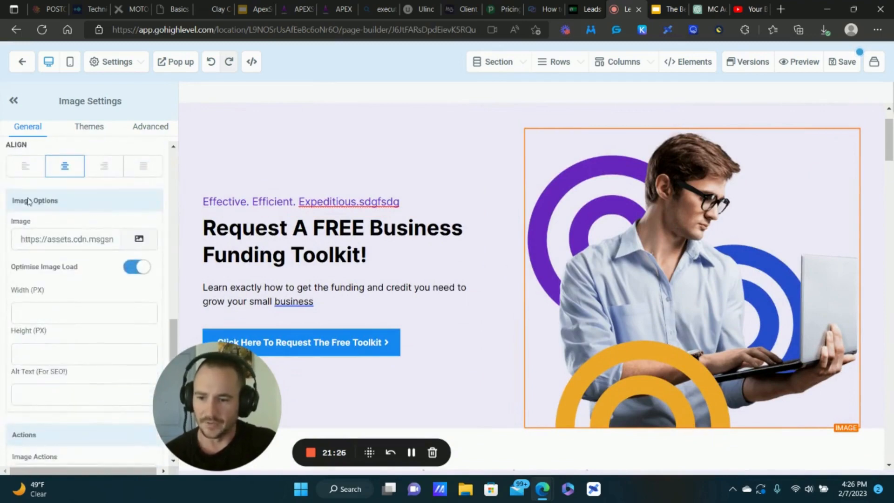
click(139, 240)
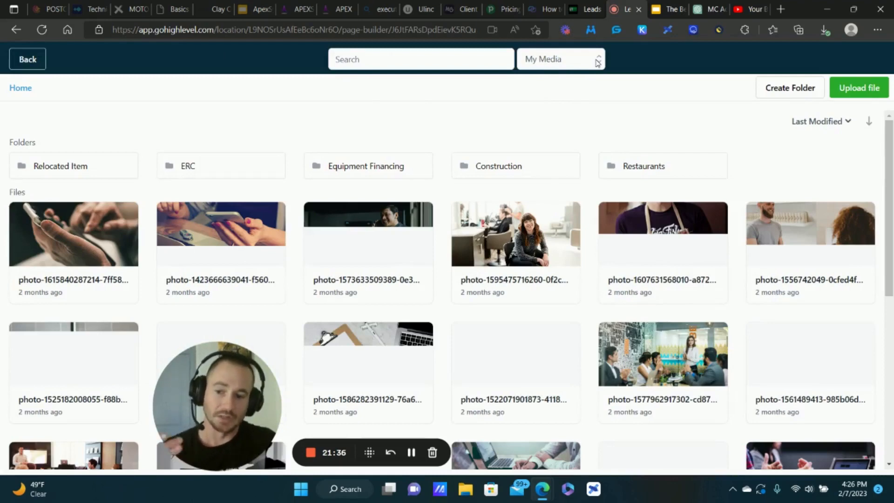
- Switch the media source to Unsplash and search it for "financial markets"
click(598, 63)
click(599, 64)
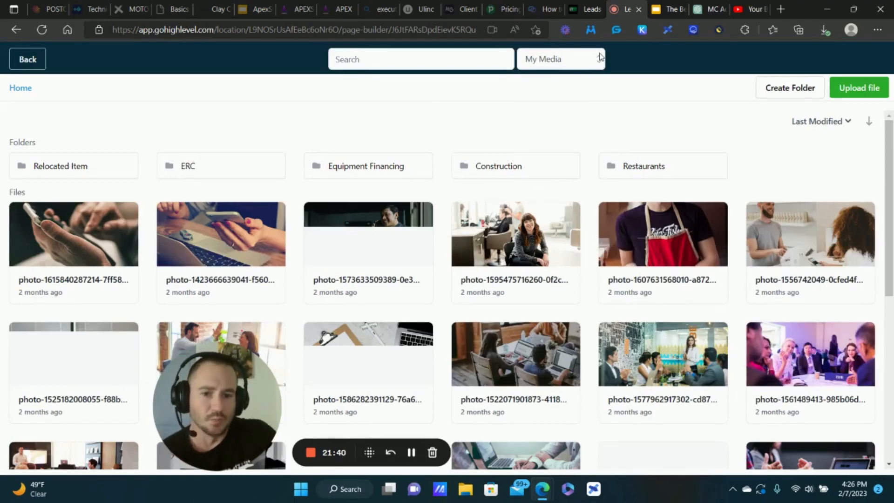
click(565, 61)
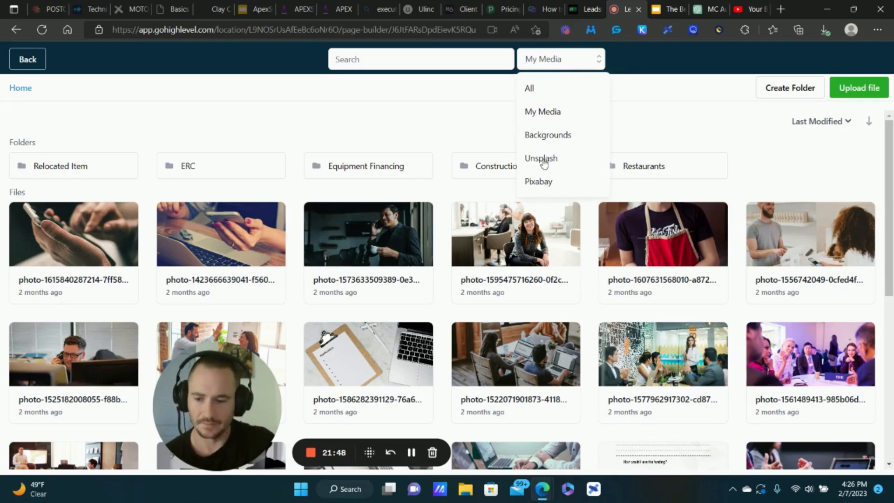
click(562, 160)
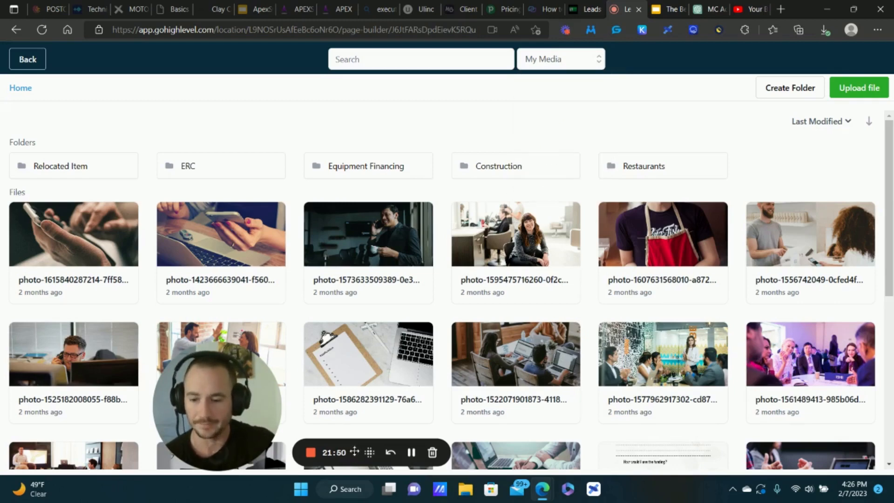
click(412, 453)
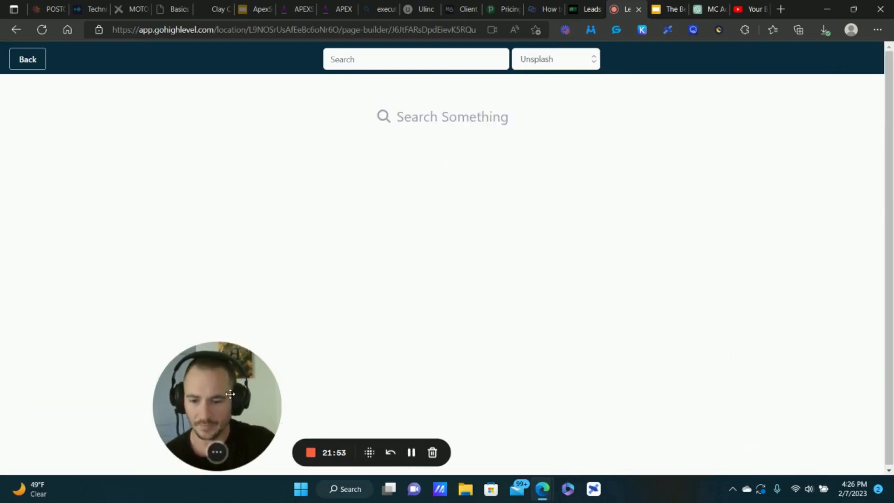
drag(230, 394, 122, 393)
click(389, 59)
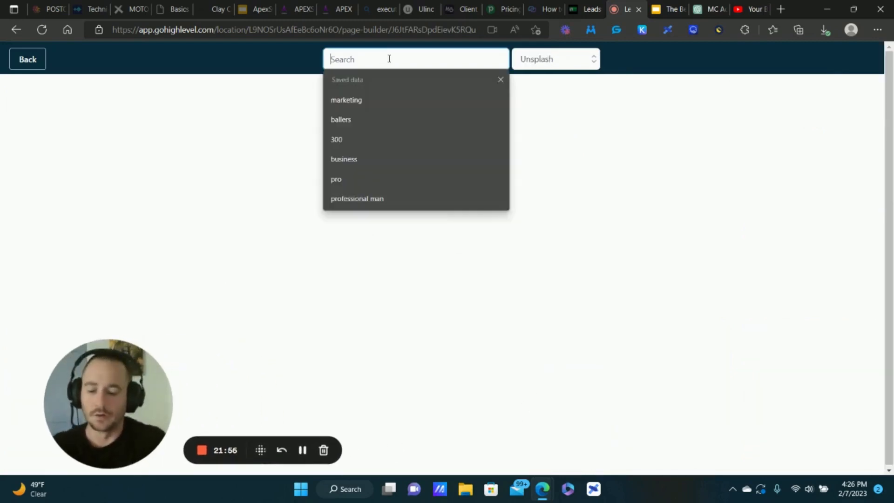
text(financial m)
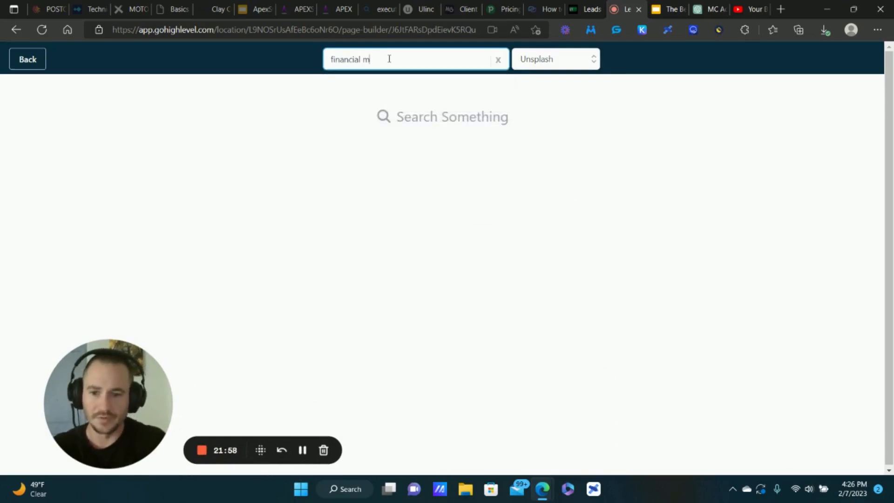
text(arkets)
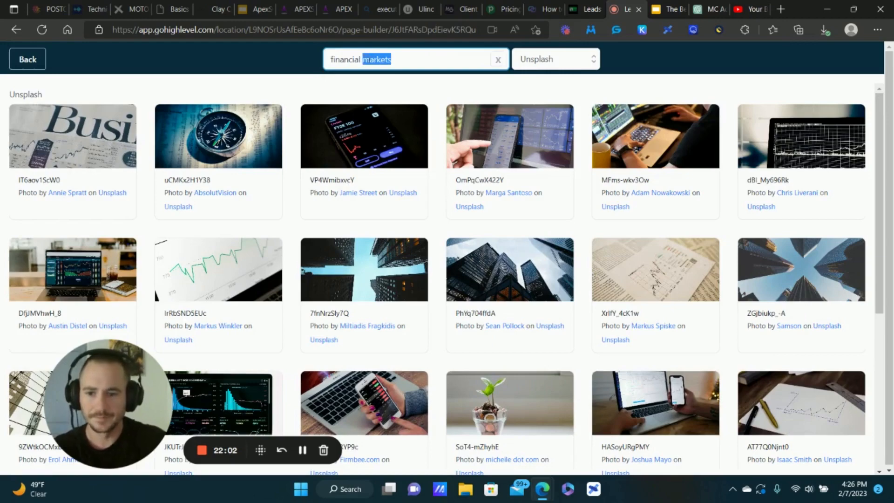
- Search Unsplash for "financial advisor", view the options for the photo of two women at a laptop, and leave the library without choosing an image
text(a)
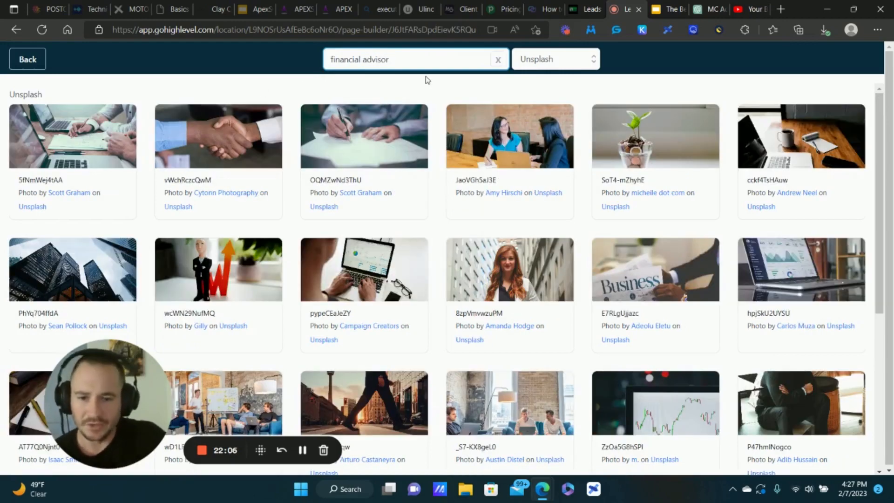
click(525, 123)
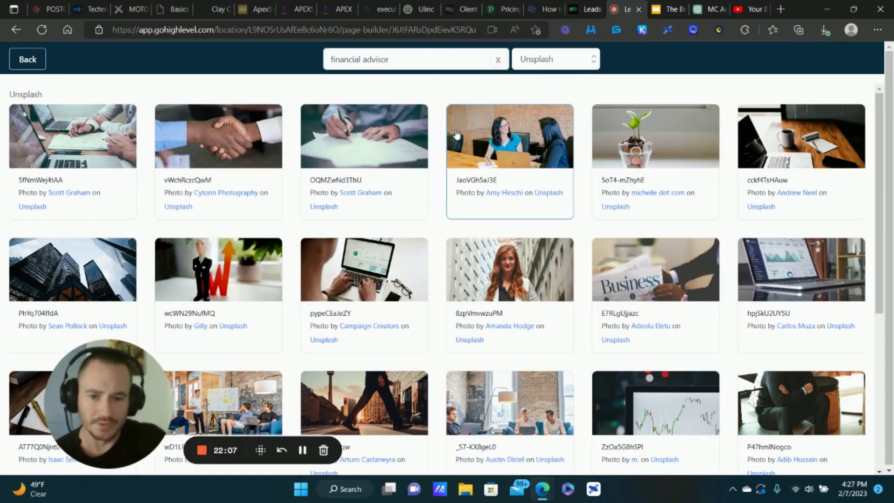
right_click(518, 131)
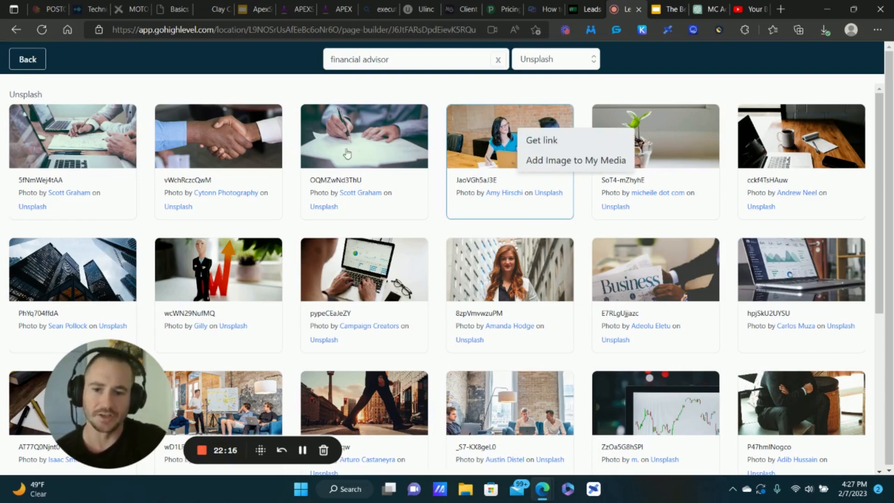
click(498, 62)
click(566, 66)
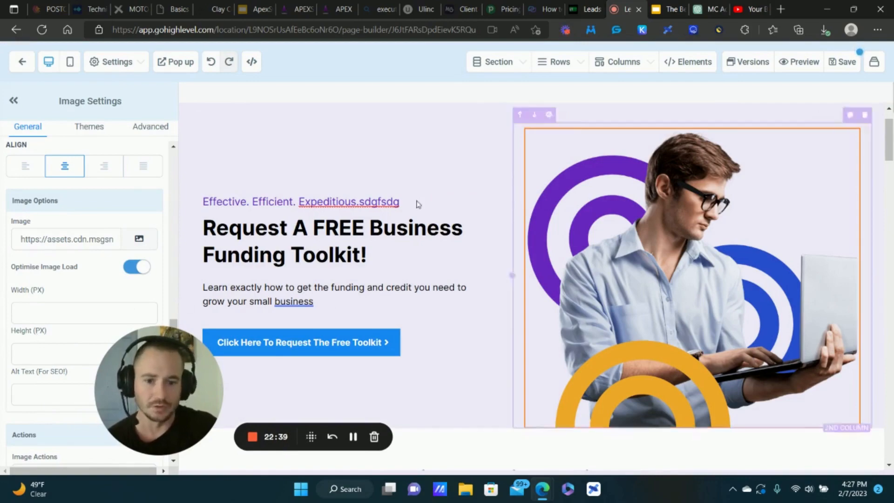
- Look over the headline, feature cards and content section below the hero, and open the settings of the "FREE Consultation" button
scroll(404, 182, down, 5)
scroll(404, 182, down, 2)
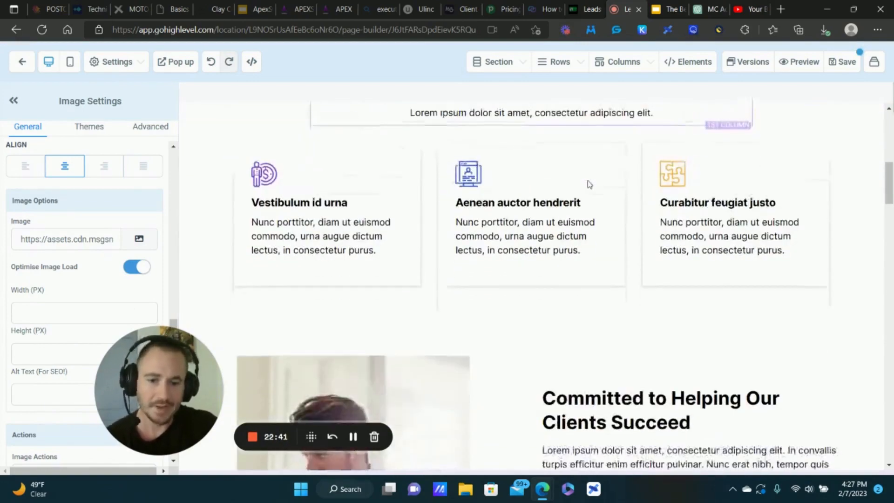
scroll(554, 168, up, 4)
scroll(554, 169, down, 2)
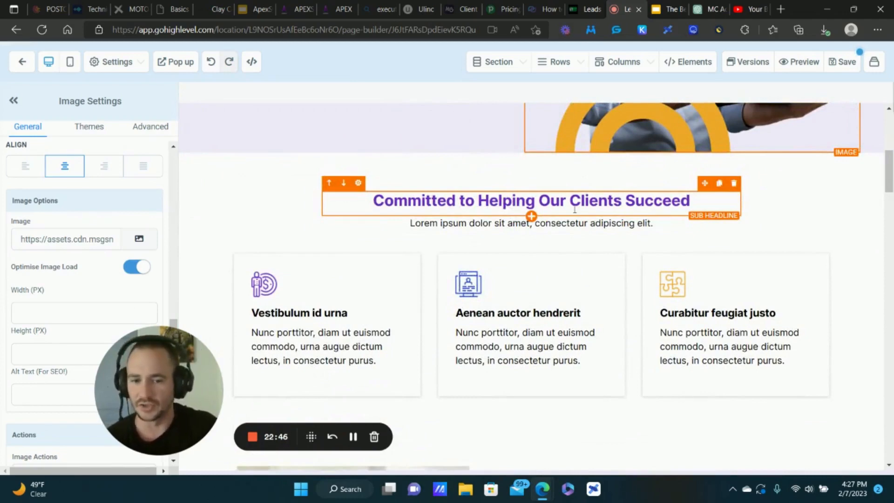
drag(680, 200, 372, 203)
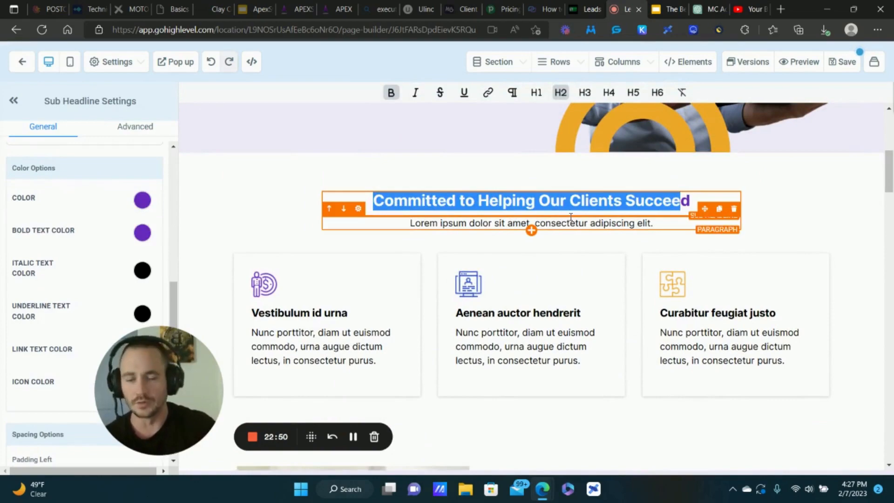
scroll(554, 215, down, 8)
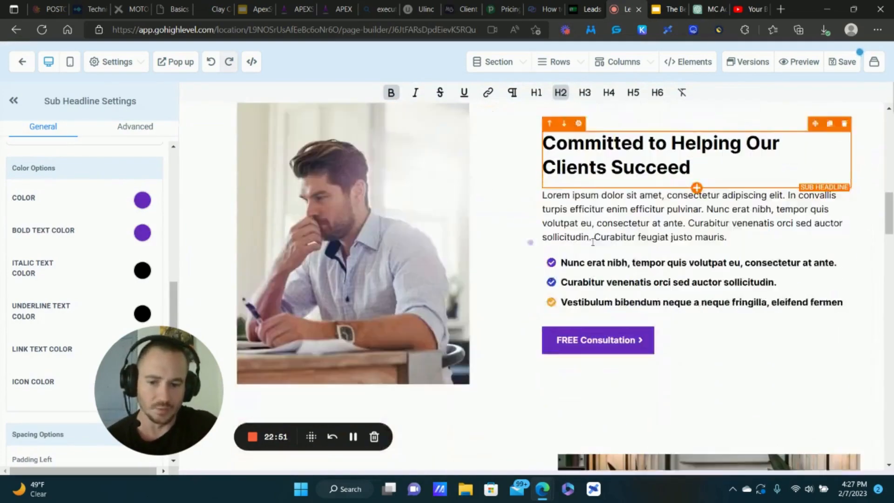
click(613, 325)
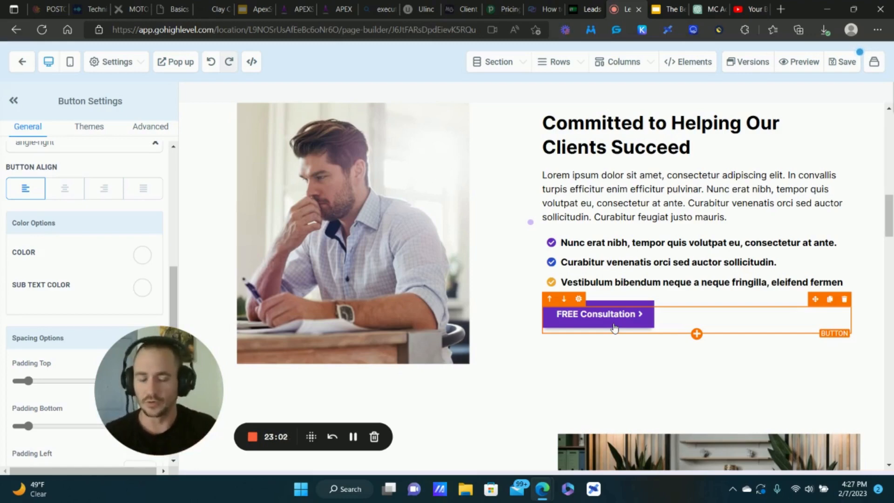
- Set the "FREE Consultation" button to link to a Website URL and open in a new tab, leaving the address empty
scroll(60, 251, down, 9)
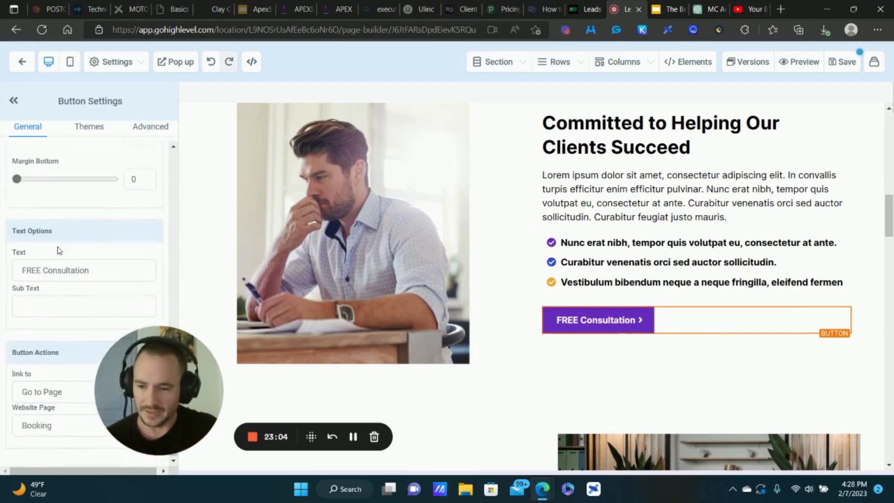
click(49, 393)
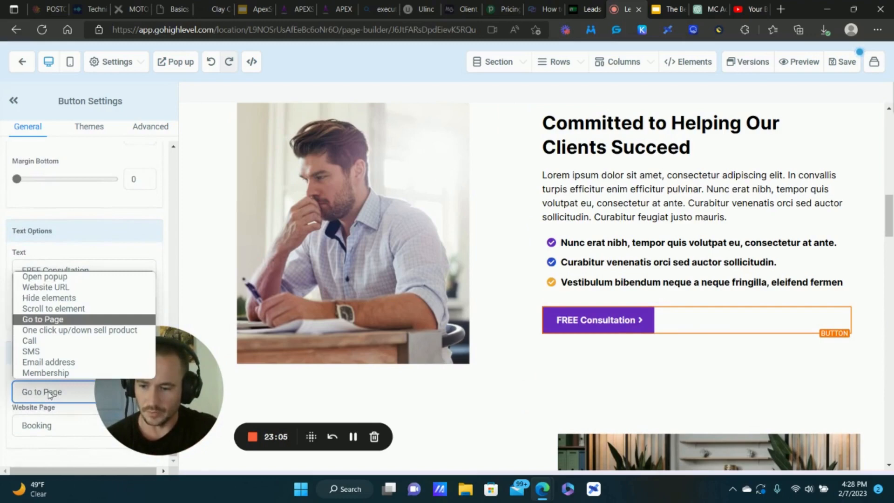
click(46, 287)
click(51, 422)
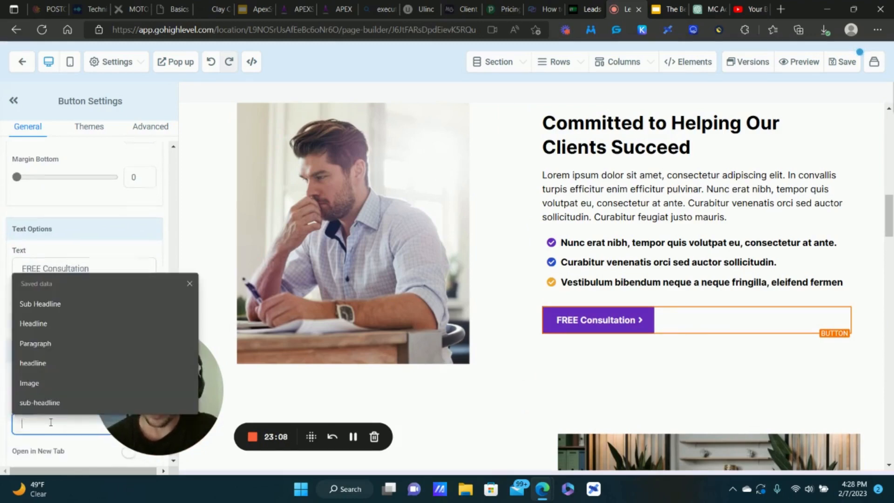
click(215, 265)
drag(207, 396, 317, 395)
click(628, 320)
scroll(55, 321, down, 5)
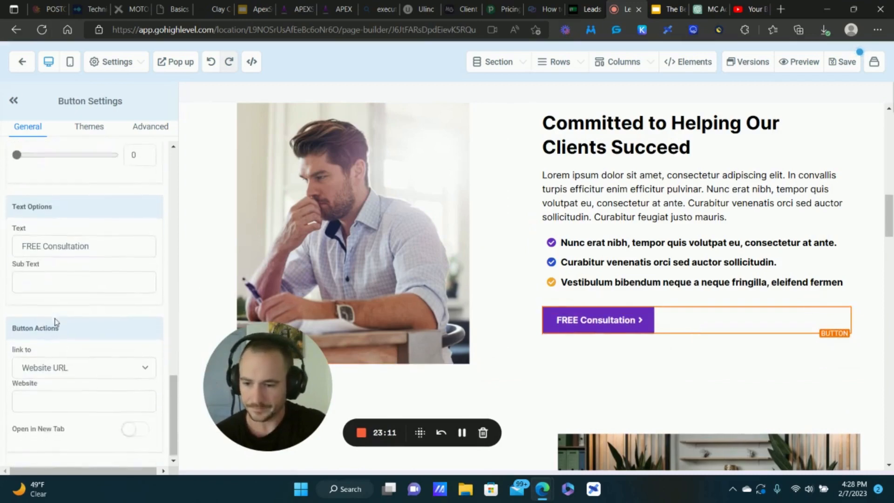
click(139, 428)
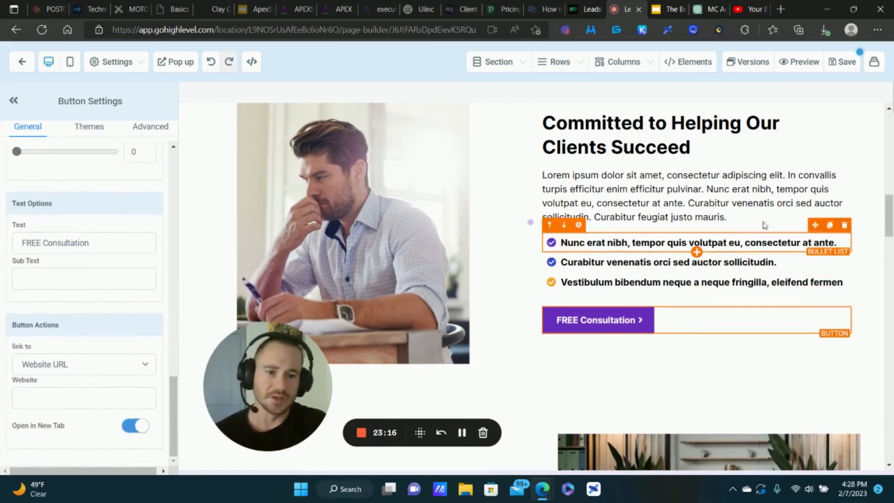
- Delete the "Read Our Latest Blogs" section near the end of the Home page
scroll(764, 226, down, 10)
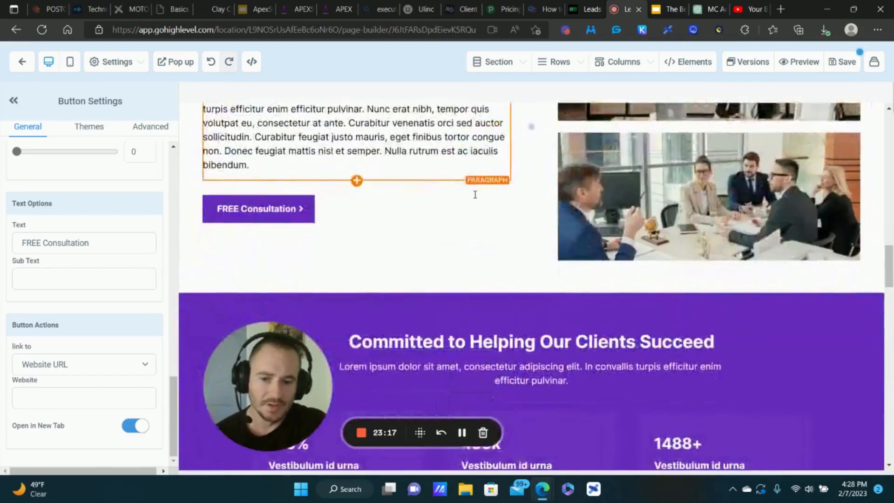
scroll(475, 195, down, 7)
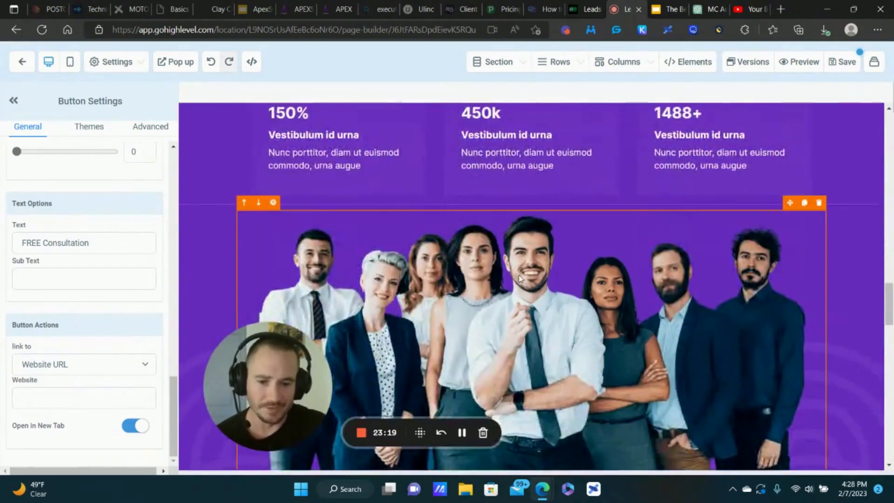
scroll(520, 279, down, 12)
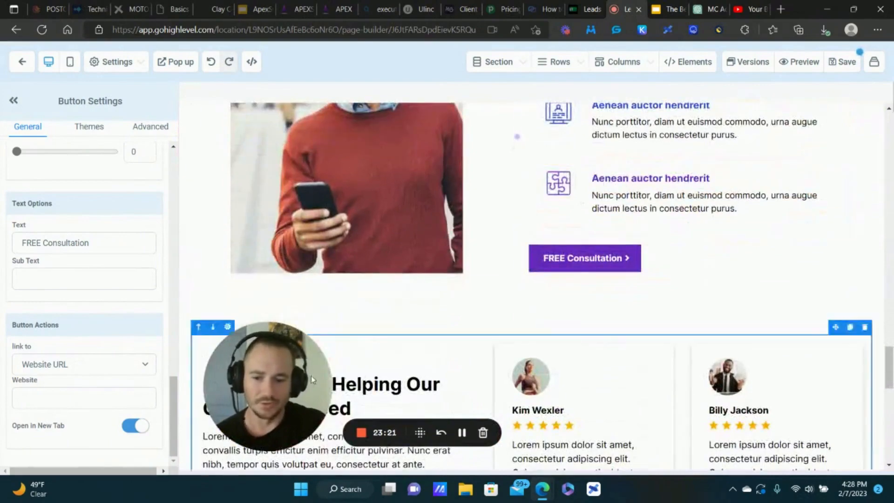
scroll(465, 303, down, 9)
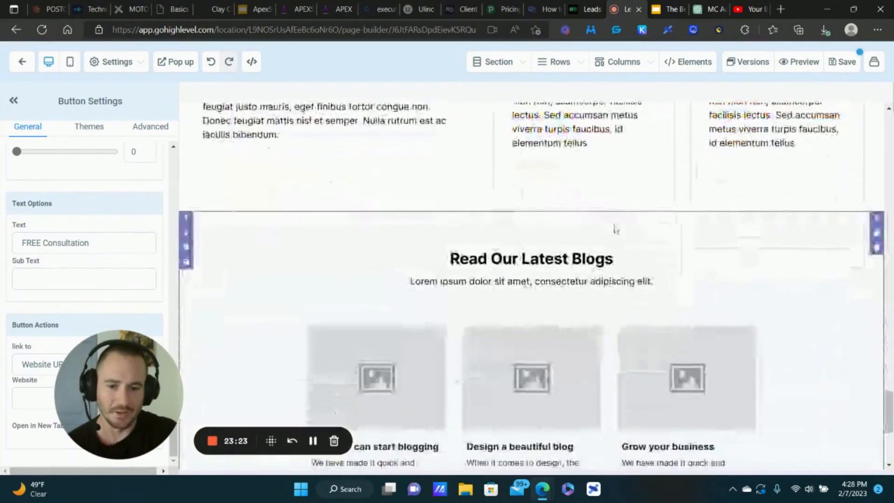
scroll(615, 229, down, 2)
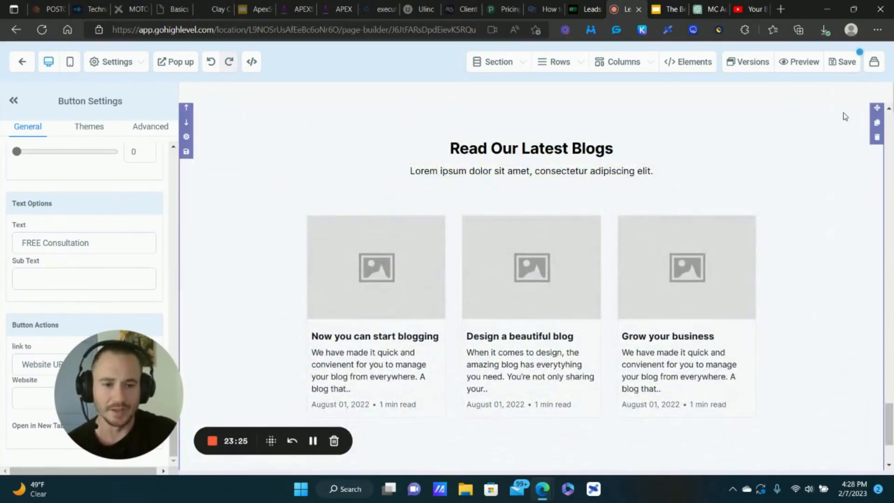
scroll(846, 139, up, 1)
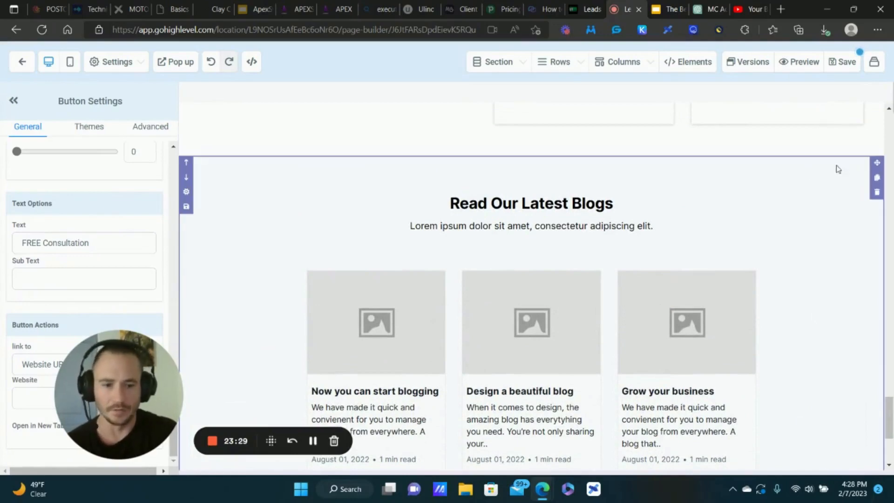
click(877, 193)
- Select the portrait in the second testimonial card and examine its image options
scroll(703, 275, up, 2)
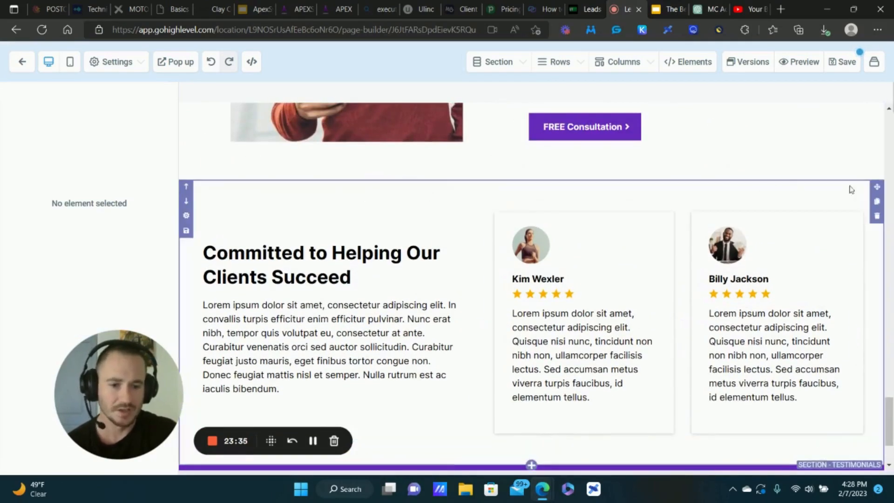
click(730, 242)
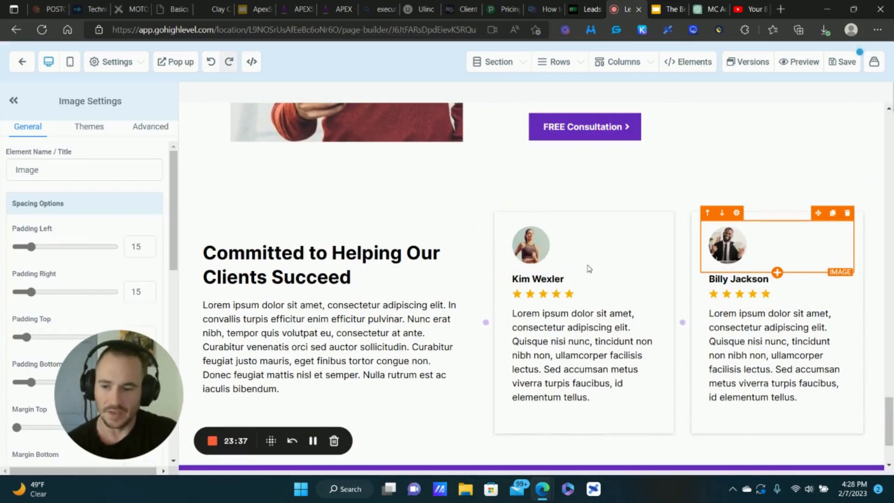
scroll(117, 279, down, 8)
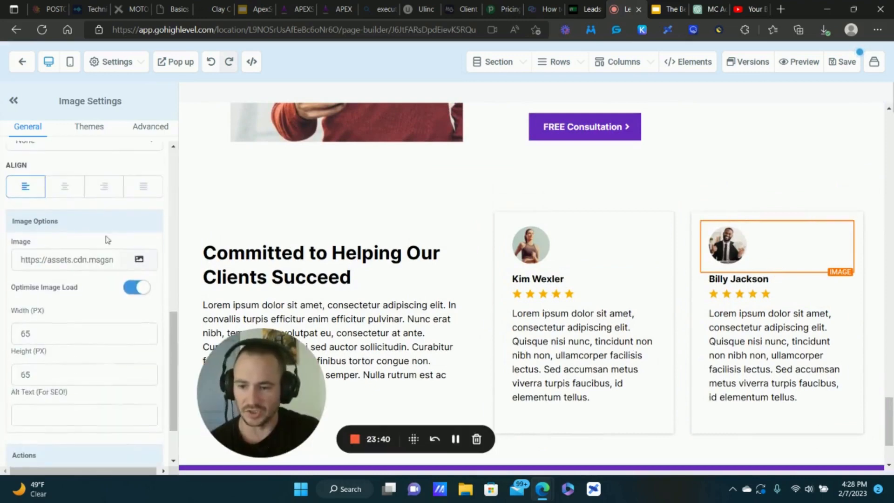
- Select the first "Aenean auctor hendrerit" image feature and examine its font size, action and image options
scroll(516, 169, up, 5)
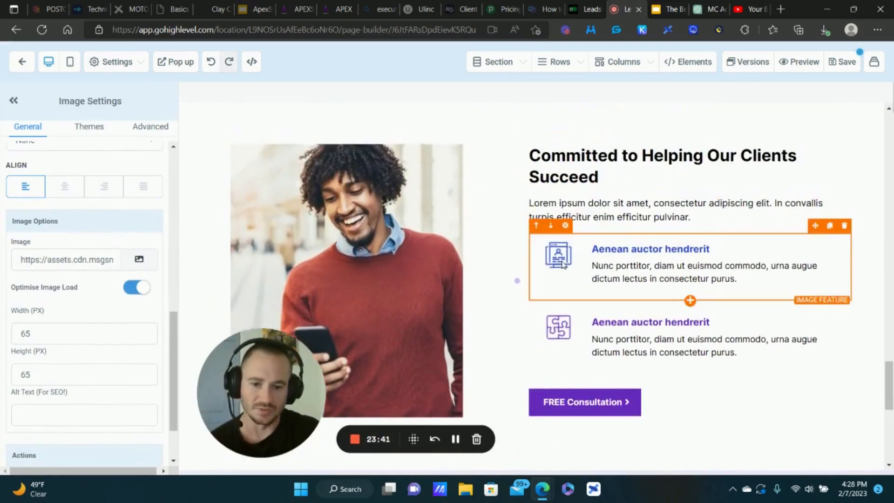
click(574, 262)
click(655, 260)
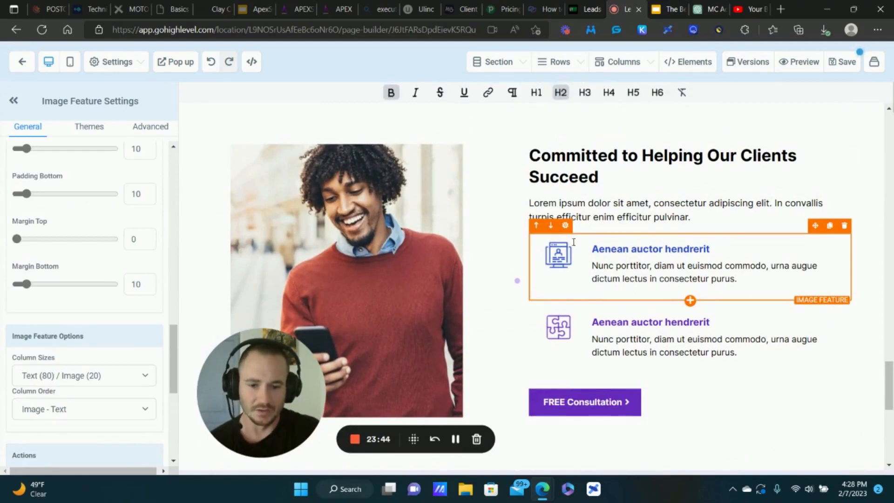
scroll(84, 209, down, 7)
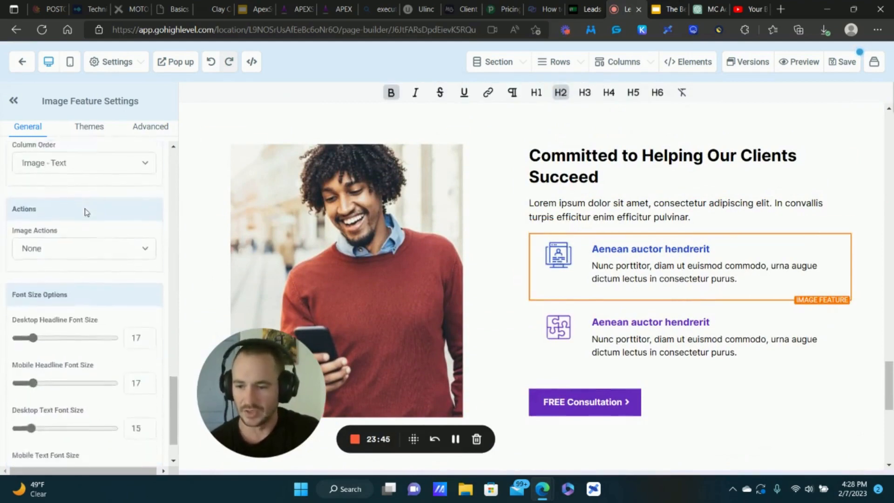
scroll(87, 213, up, 8)
scroll(86, 214, up, 8)
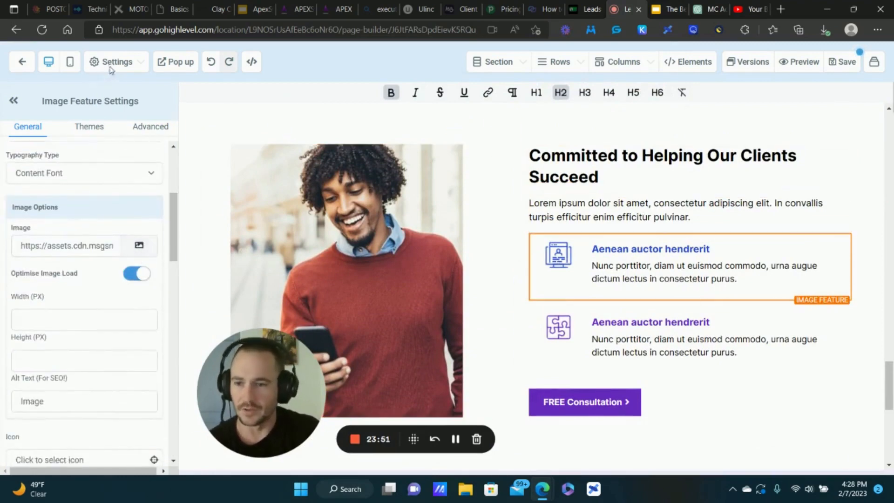
- Check the page's SEO meta data without changing it, and look over the statistics, team photo and testimonials down to the footer
click(124, 64)
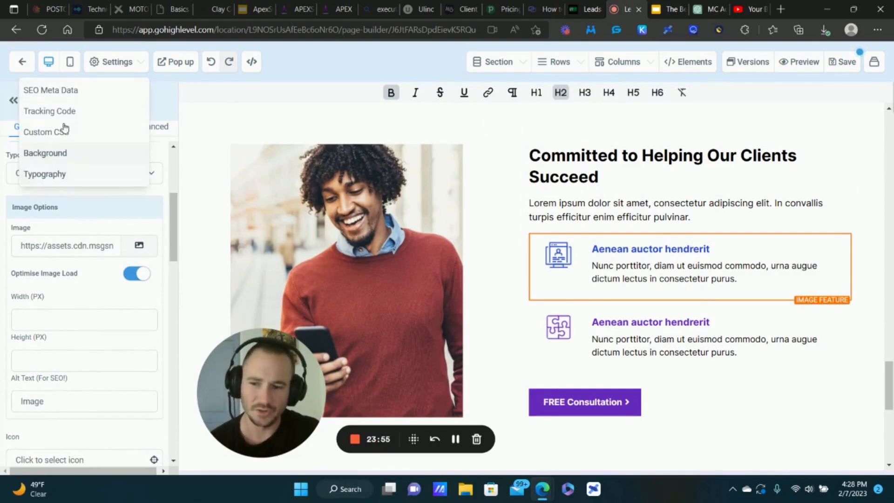
click(61, 89)
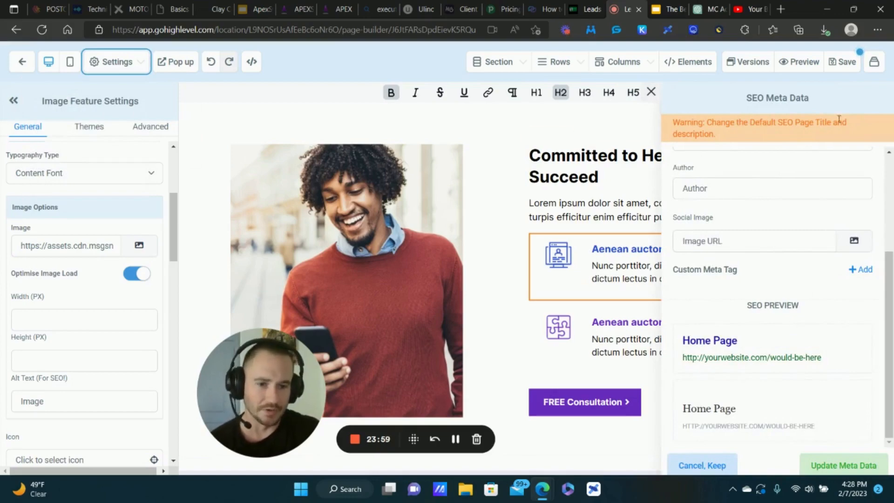
click(651, 92)
scroll(714, 169, down, 10)
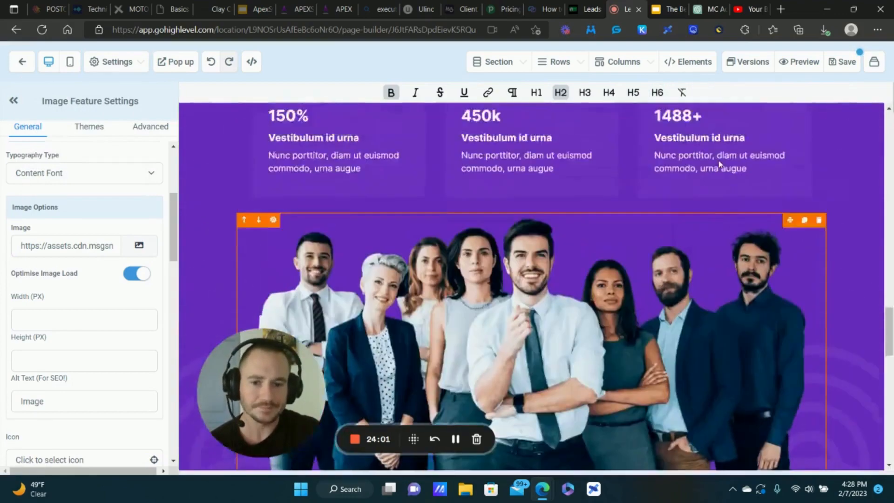
scroll(605, 140, up, 4)
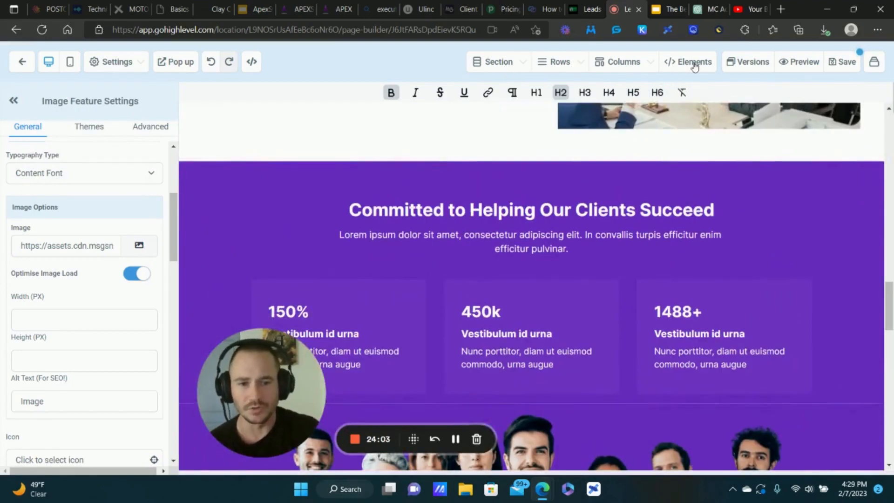
scroll(642, 174, down, 3)
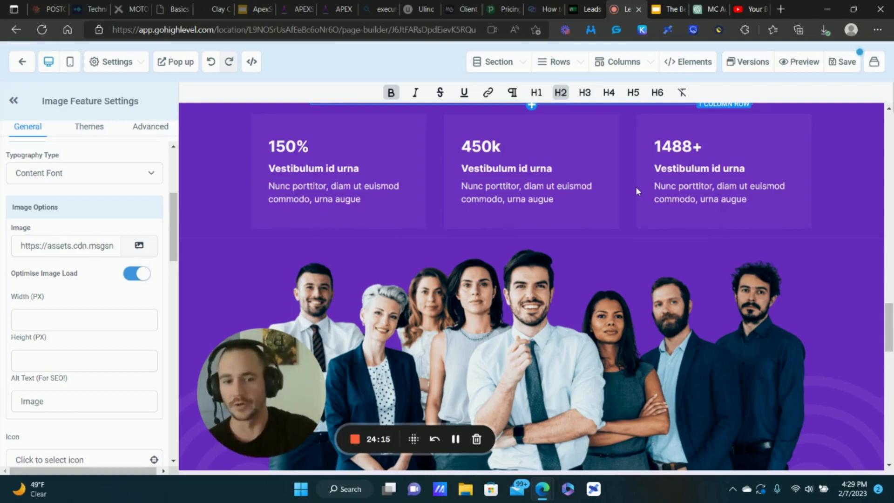
scroll(608, 203, down, 3)
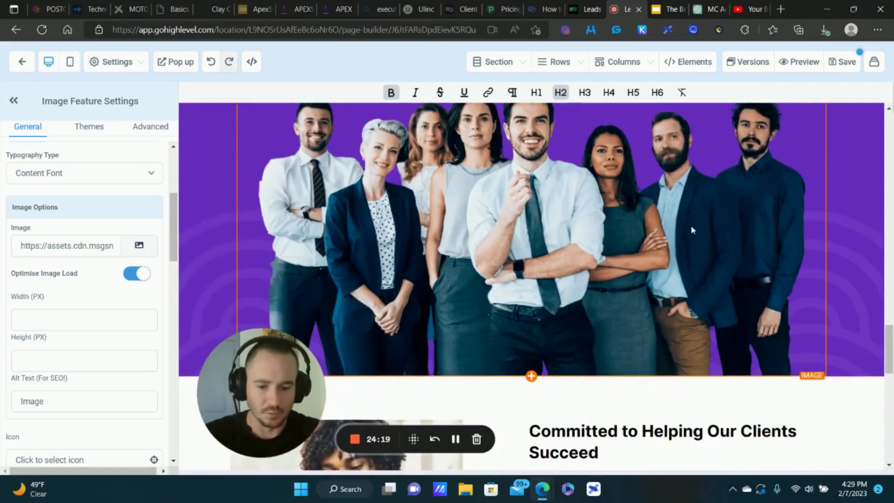
scroll(691, 230, down, 15)
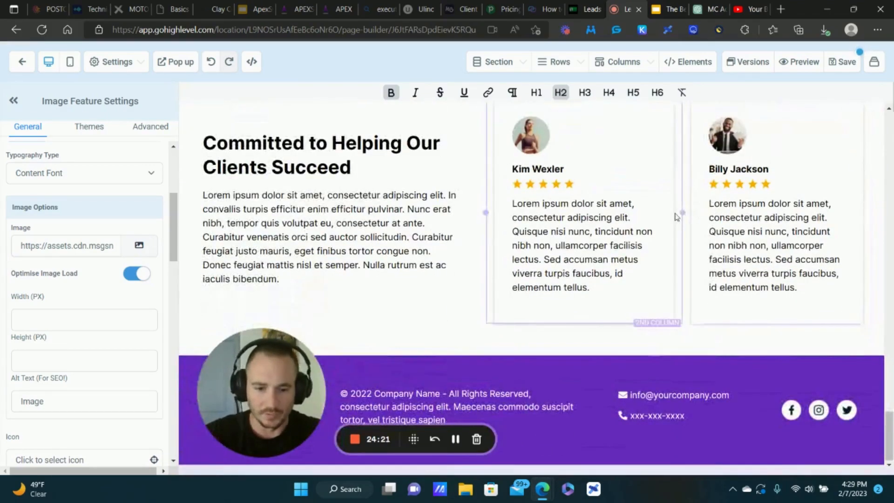
drag(268, 389, 78, 405)
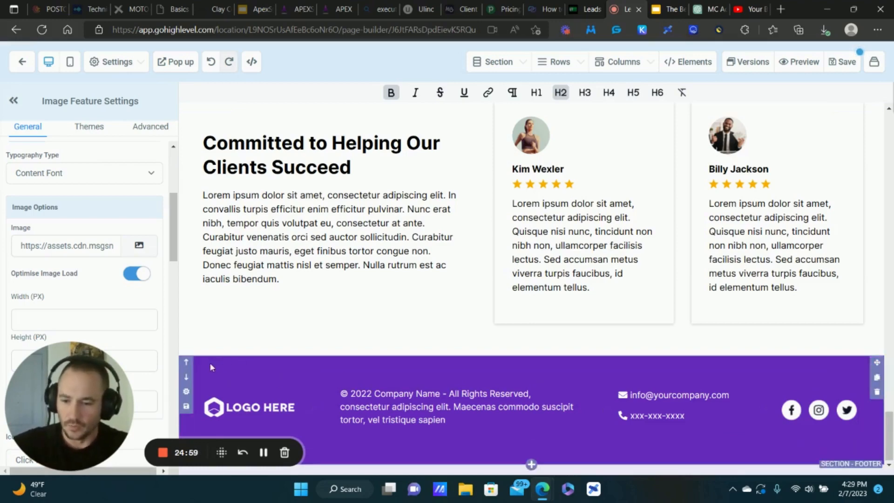
click(186, 406)
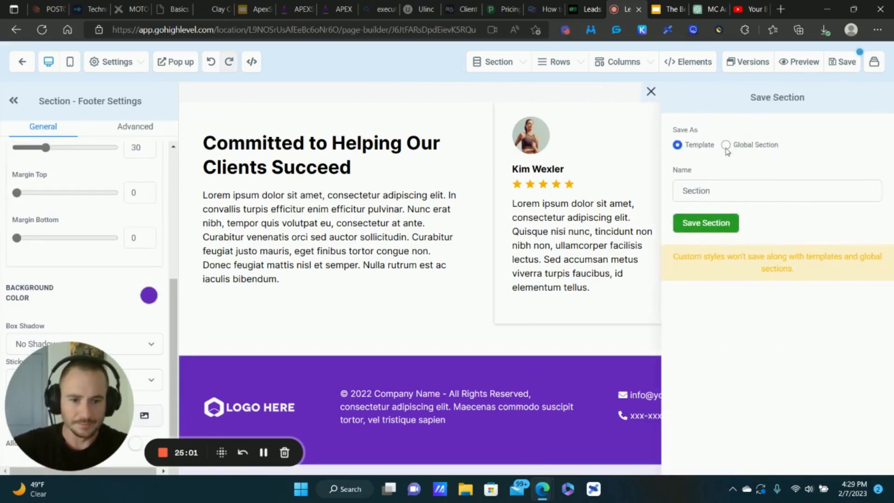
click(726, 146)
click(731, 189)
double_click(731, 189)
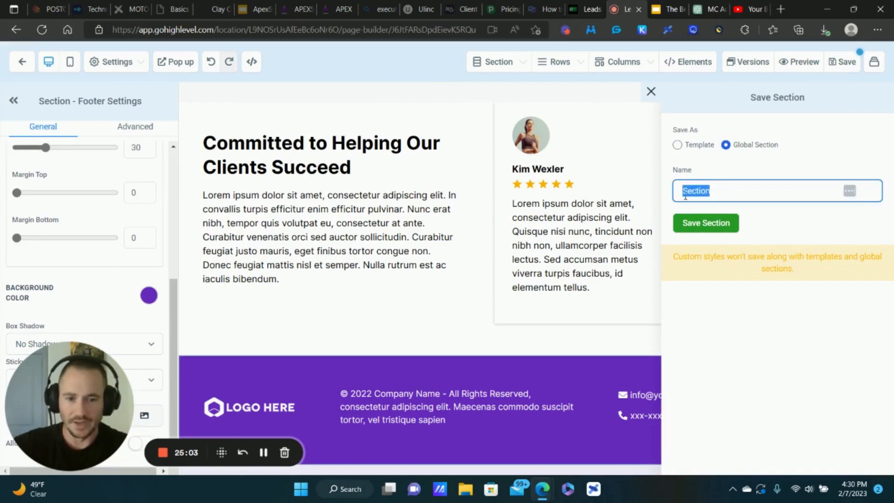
click(606, 227)
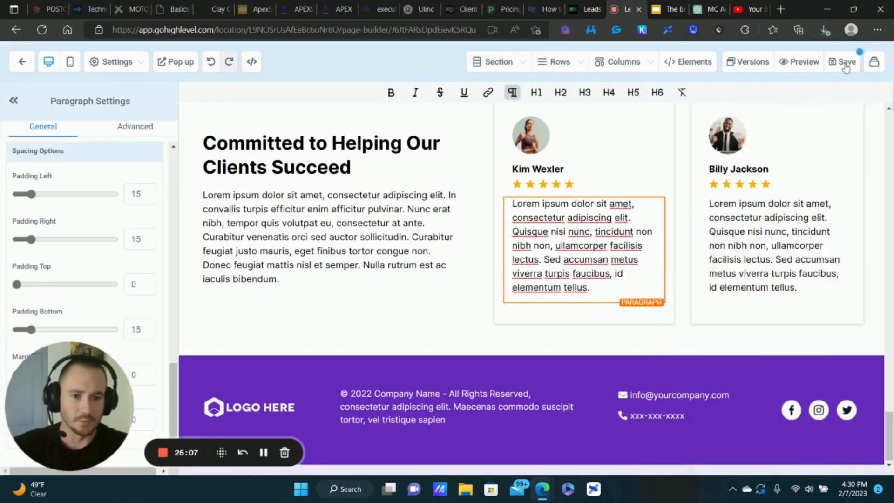
- Save the Home page, return to the website's page list, and open the About Us page for editing in a new tab
click(843, 62)
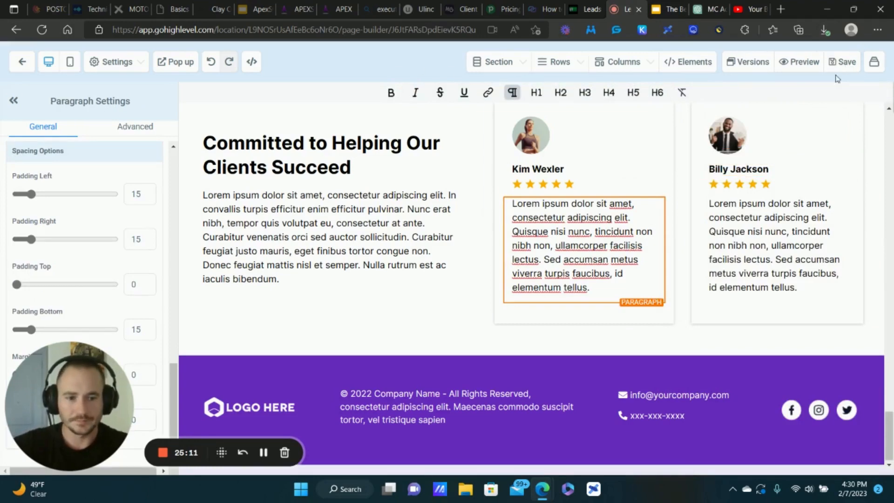
click(22, 62)
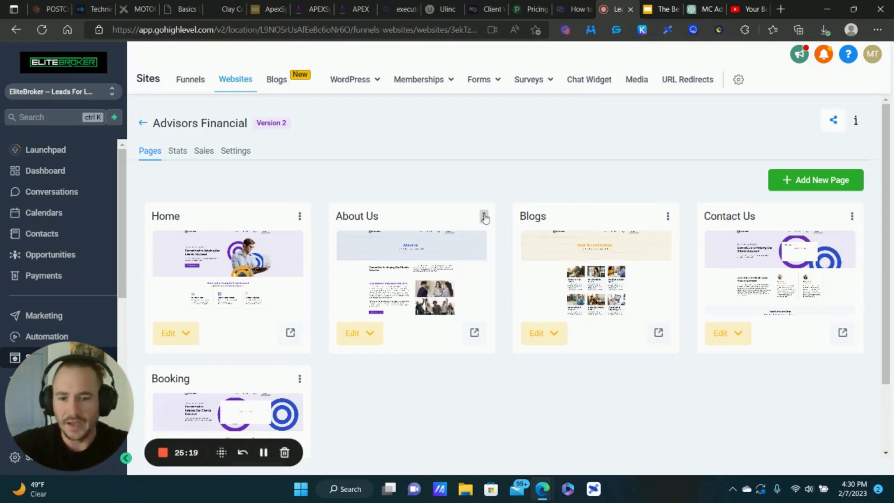
click(371, 335)
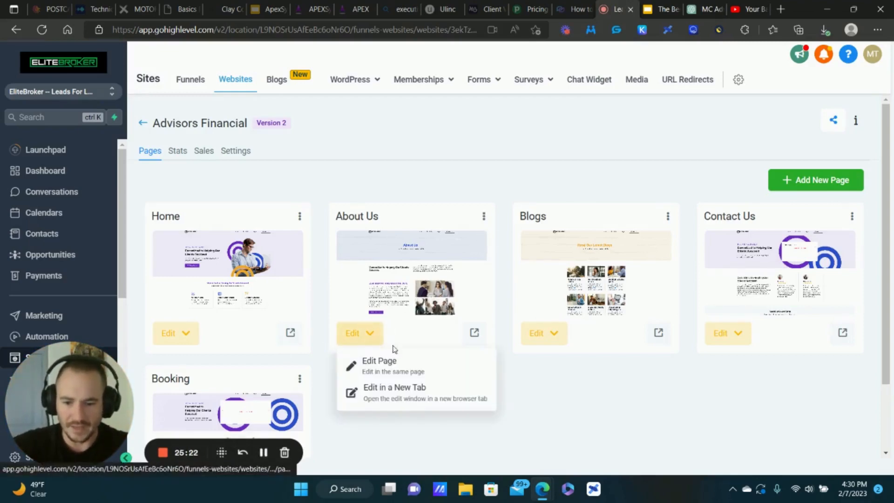
click(409, 400)
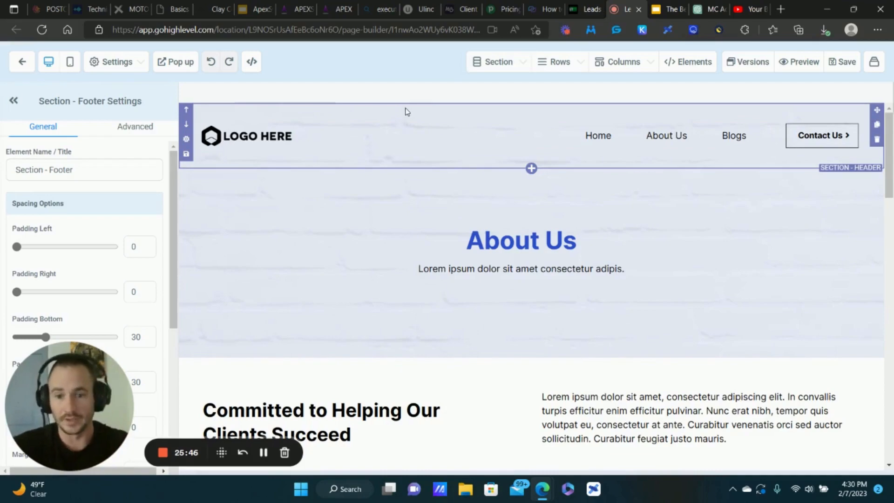
- Try to place the global "Section - Footer" on the About Us page, at the existing footer below the blog list
scroll(425, 144, down, 20)
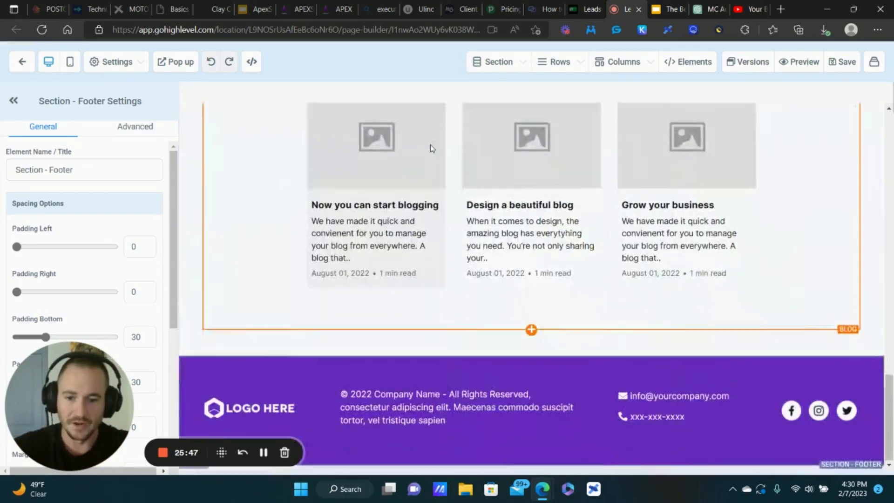
click(517, 63)
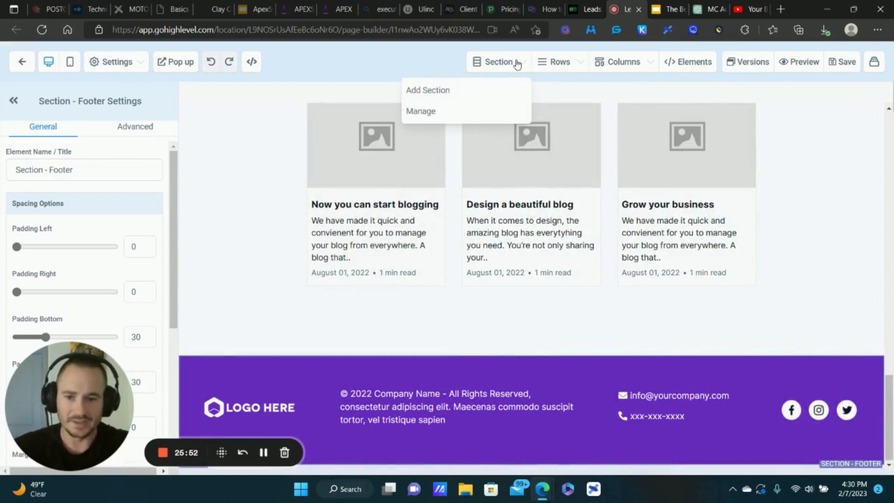
click(426, 90)
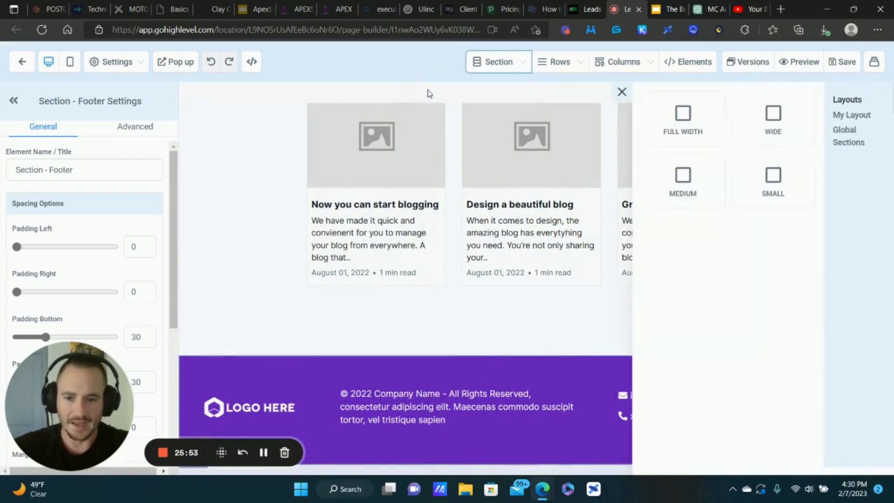
click(846, 134)
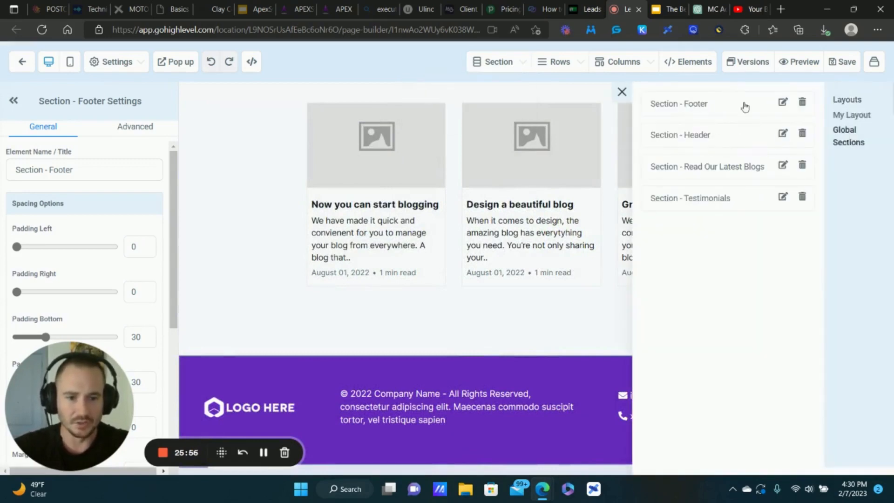
drag(745, 106, 468, 367)
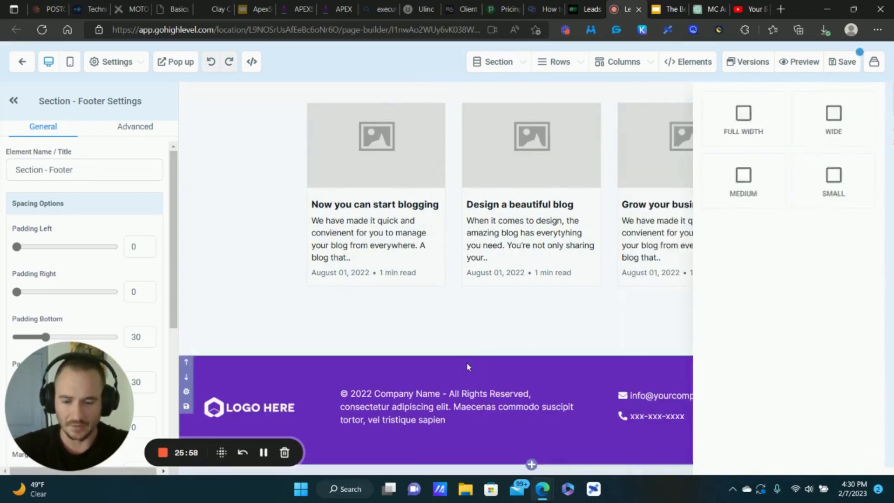
scroll(522, 309, up, 6)
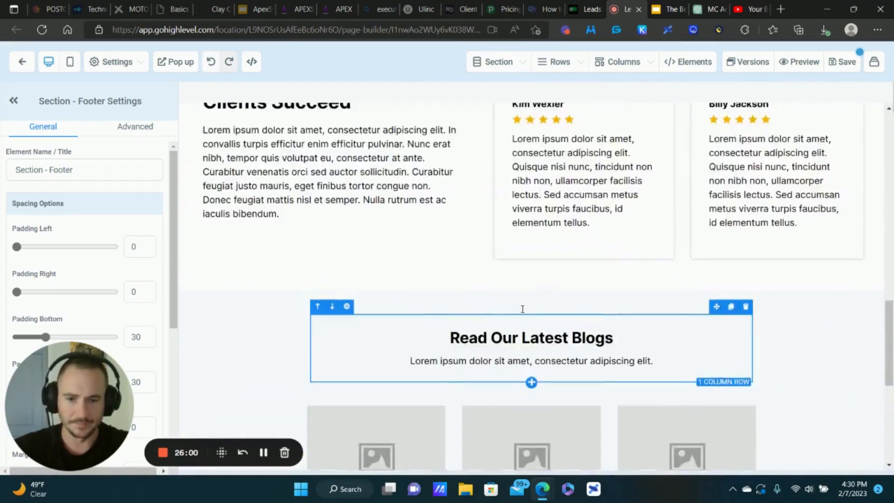
scroll(523, 309, down, 6)
- Try to place the global "Section - Testimonials" on the page between the blog list and the footer
mouse_move(505, 78)
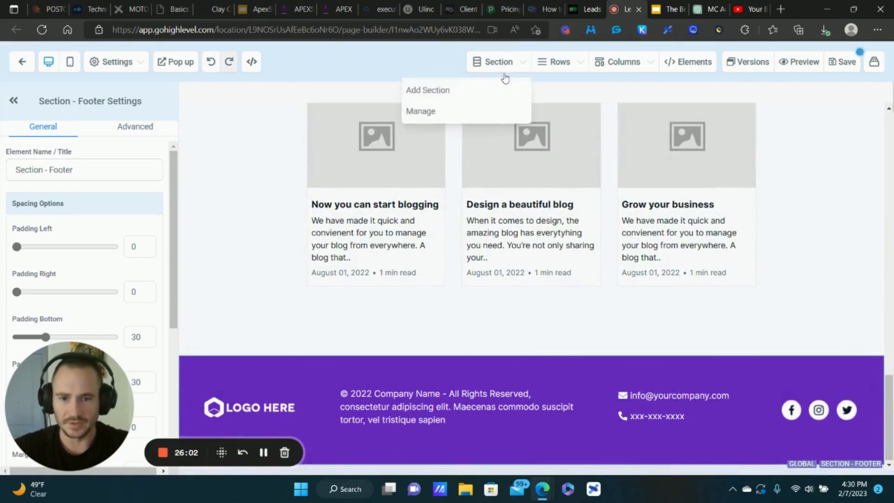
click(469, 90)
click(850, 141)
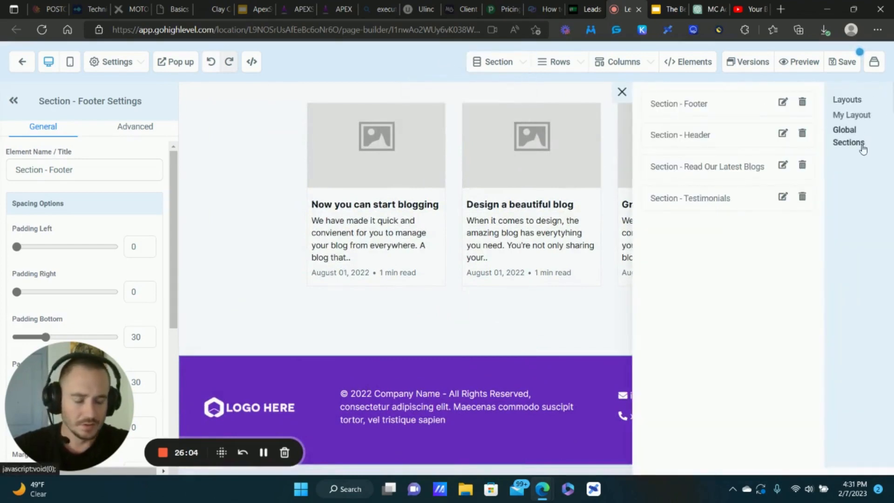
drag(706, 199, 420, 363)
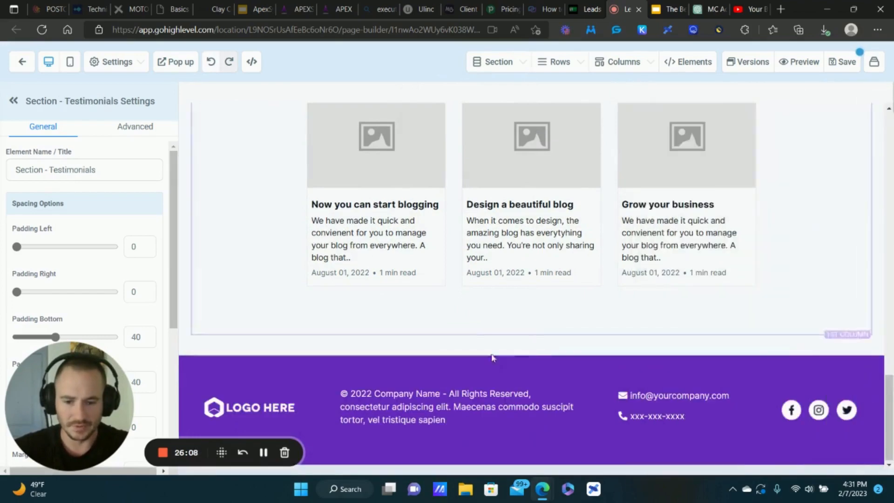
scroll(798, 254, up, 5)
scroll(770, 188, down, 5)
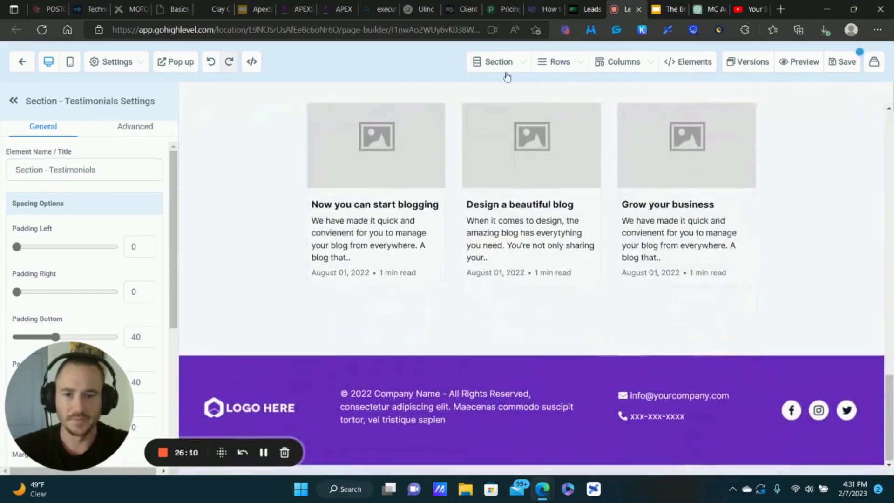
- Examine the saved section layouts and the global sections available for insertion, then select the footer's row
click(511, 67)
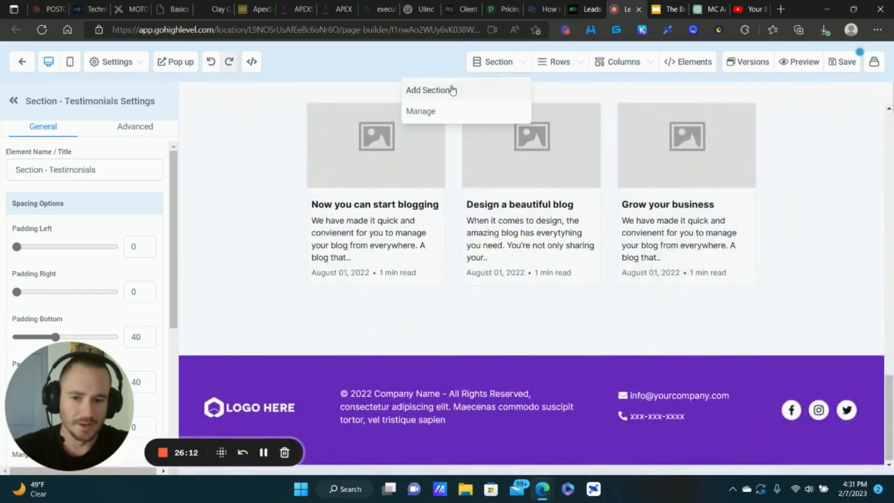
click(452, 90)
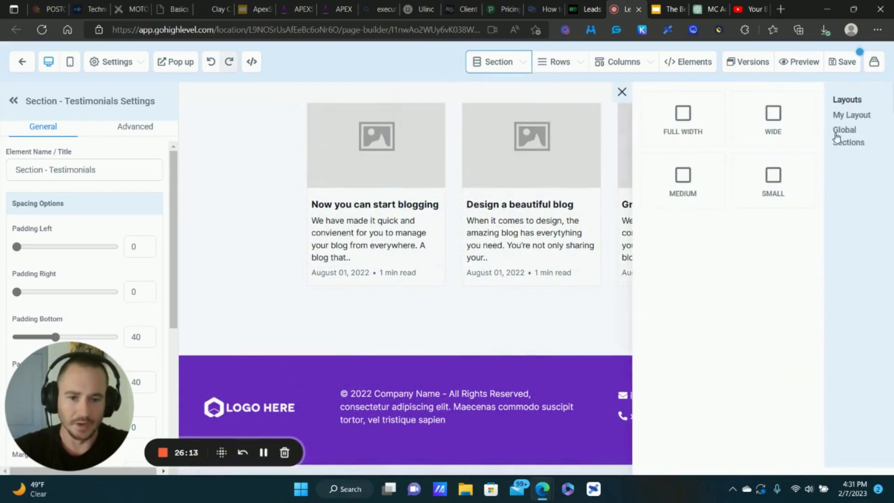
click(863, 117)
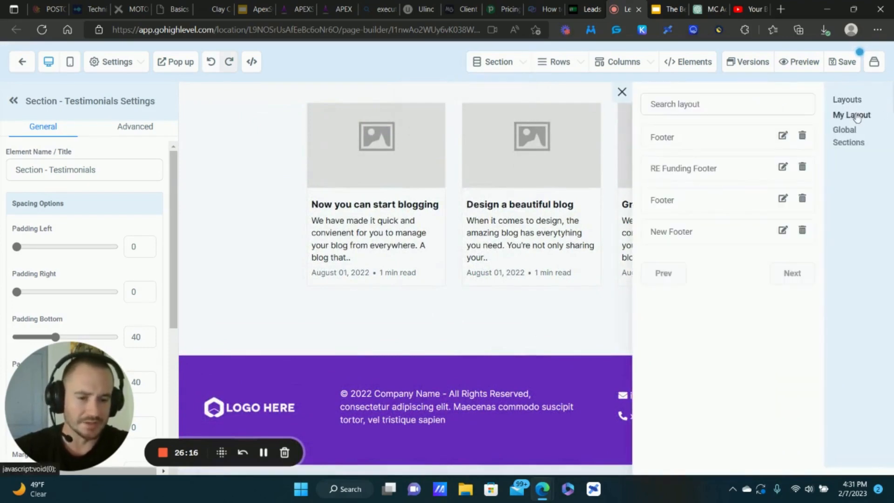
click(850, 138)
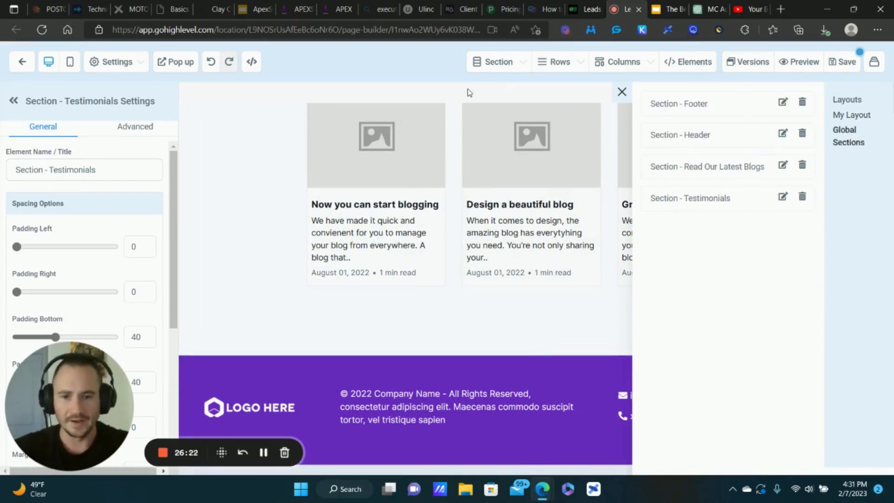
click(354, 381)
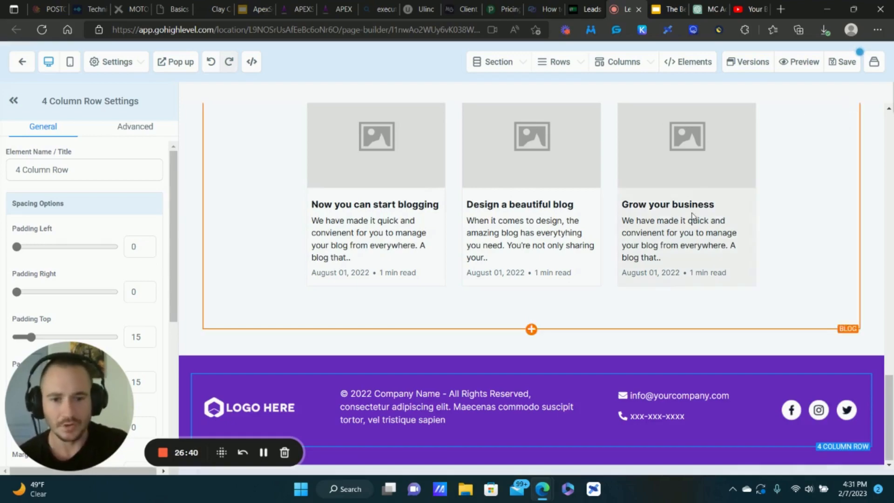
- Select the navigation menu in the page header and examine its menu items and its advanced border and dropdown options
scroll(619, 173, up, 15)
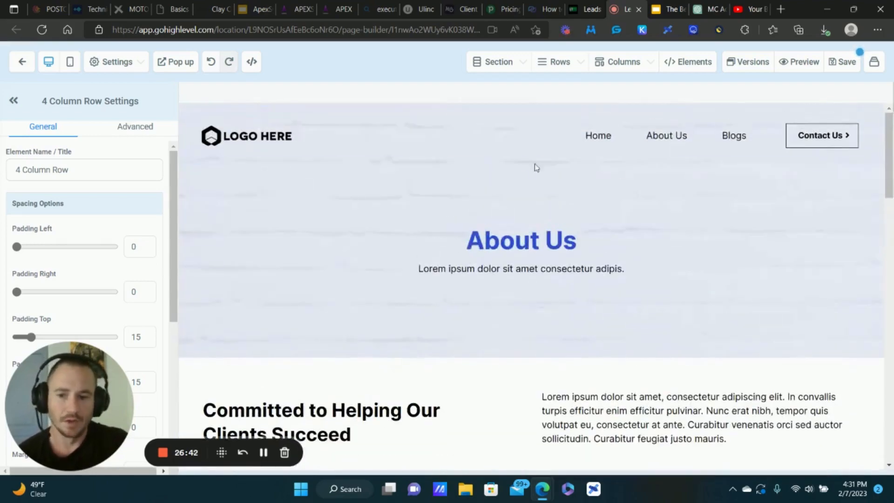
click(679, 113)
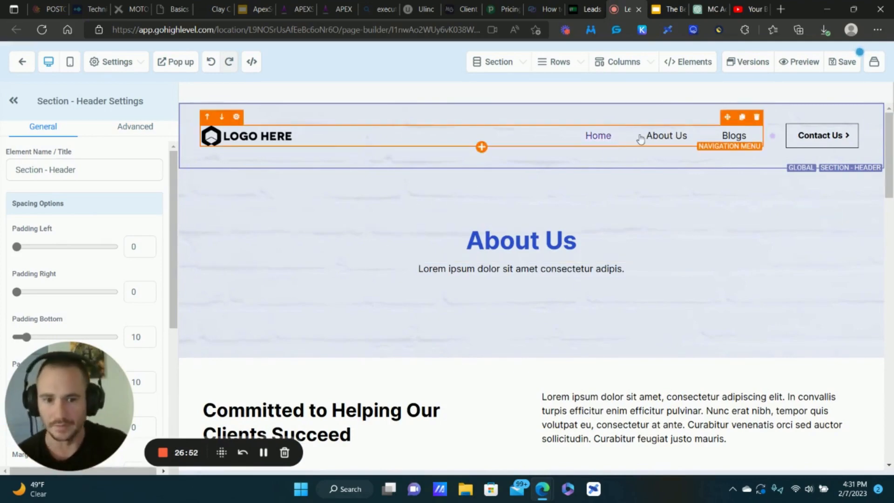
click(624, 142)
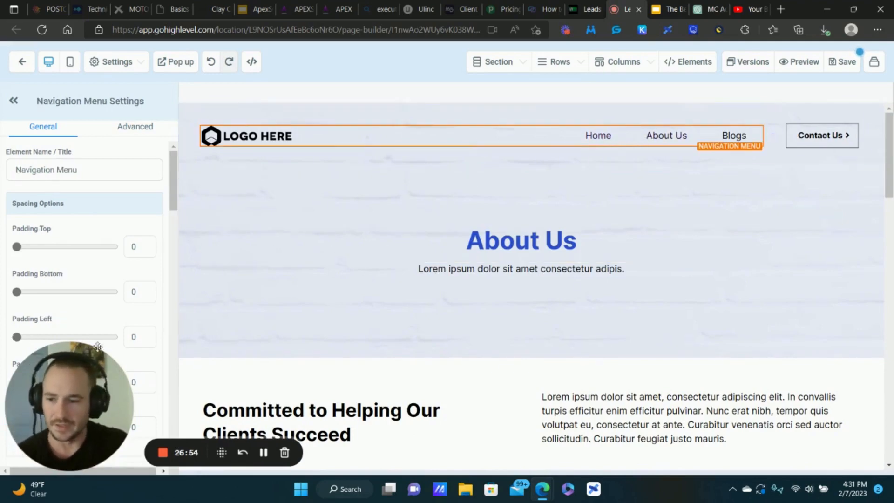
drag(71, 389, 288, 383)
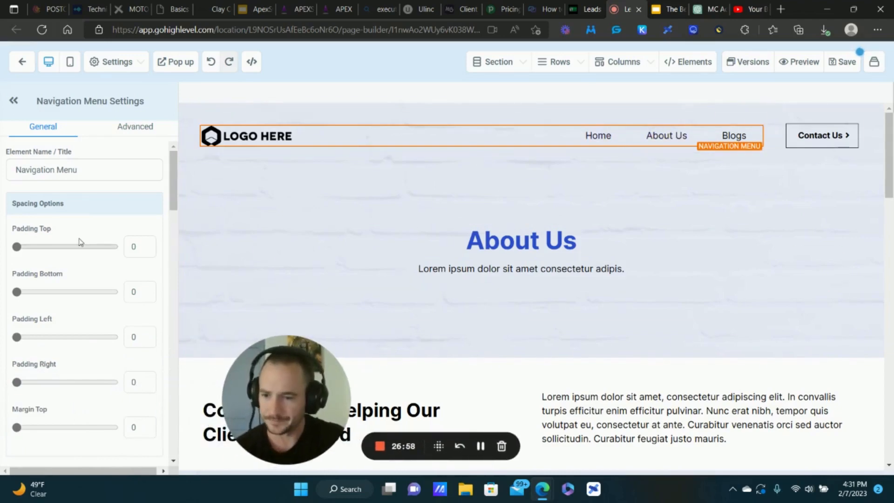
scroll(79, 242, down, 10)
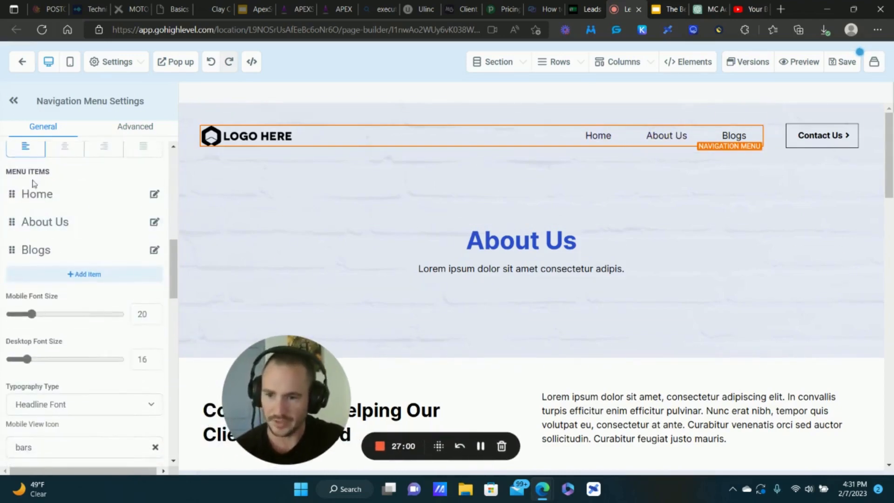
click(126, 129)
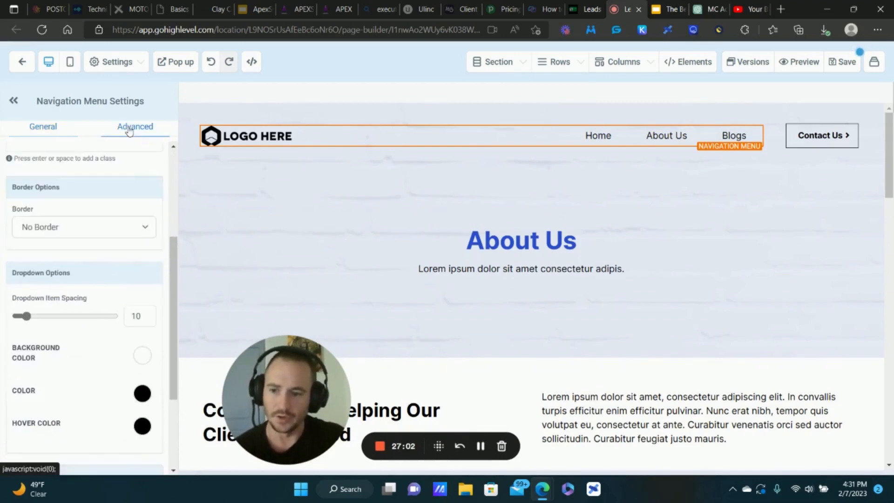
scroll(73, 187, down, 3)
scroll(86, 251, up, 5)
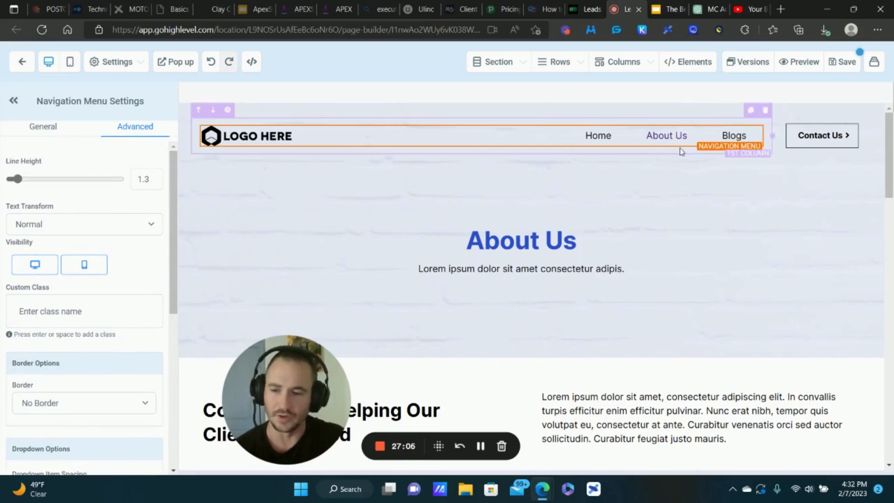
scroll(102, 241, down, 5)
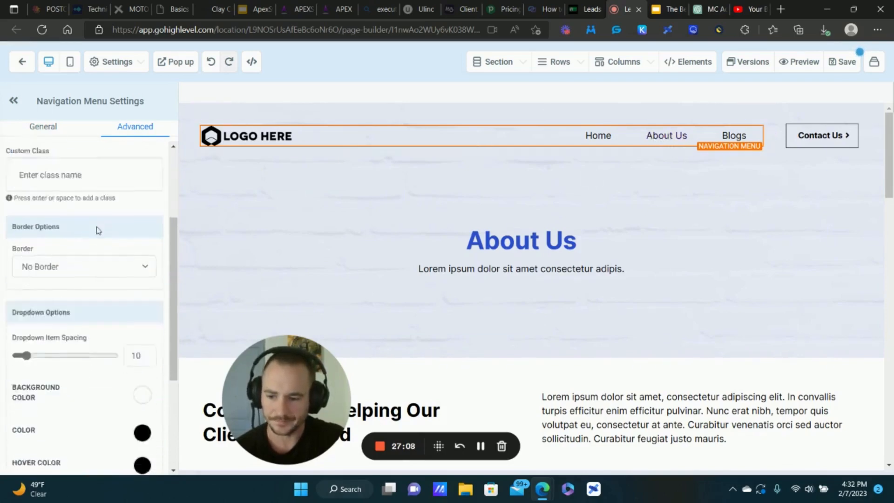
scroll(133, 231, up, 5)
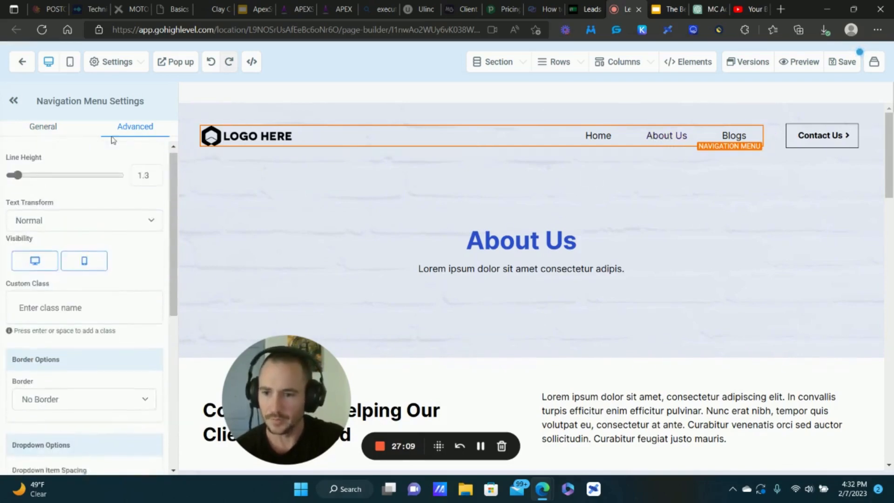
- Add a new item to the navigation menu and check its title and link options without changing them
click(46, 129)
scroll(80, 186, down, 5)
scroll(79, 187, down, 3)
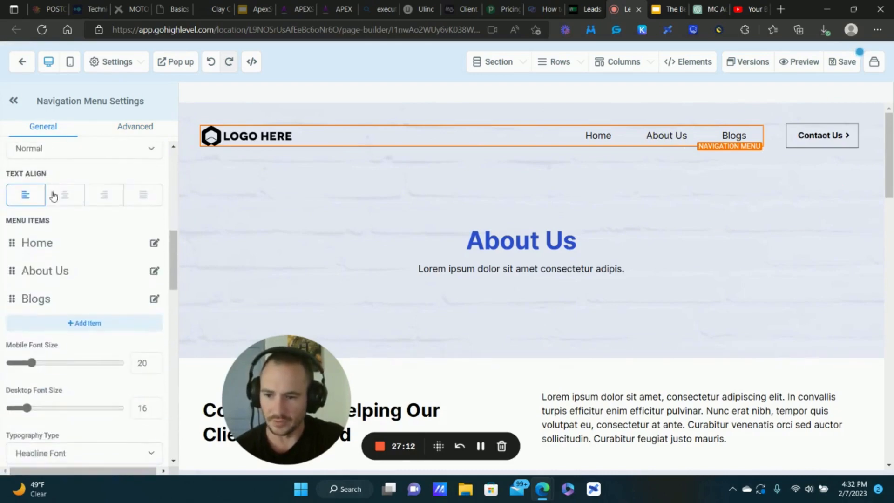
click(91, 323)
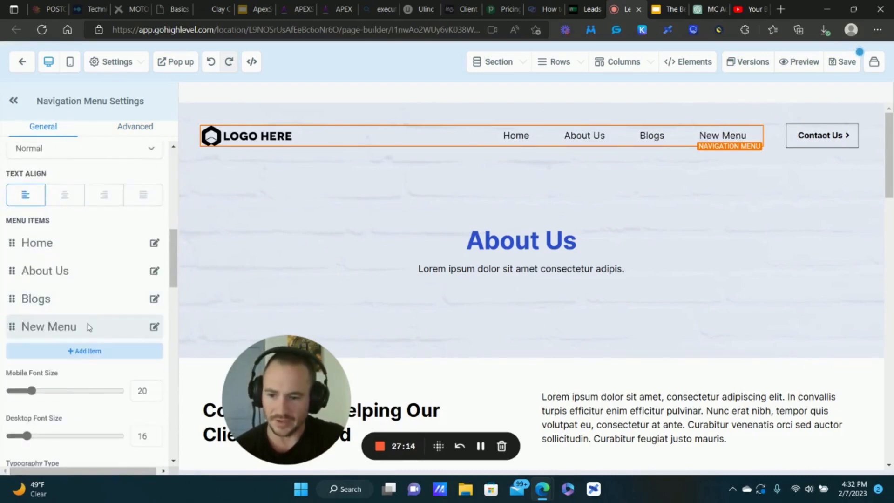
click(88, 326)
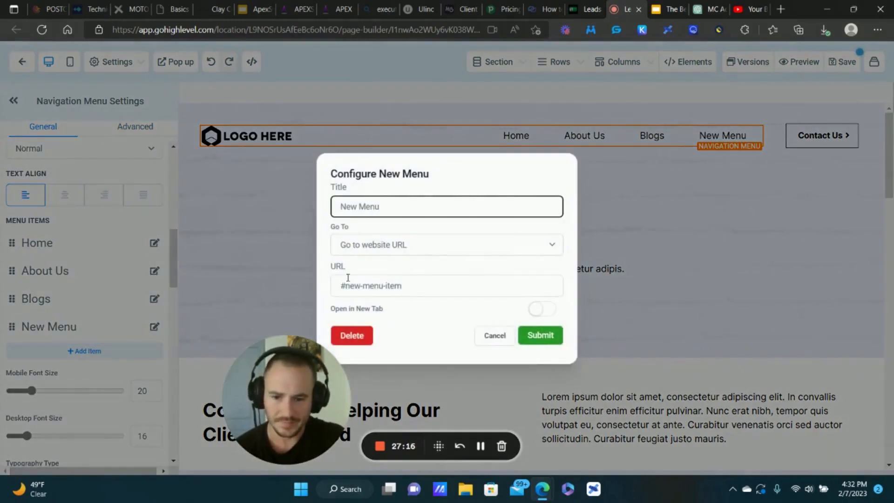
click(494, 334)
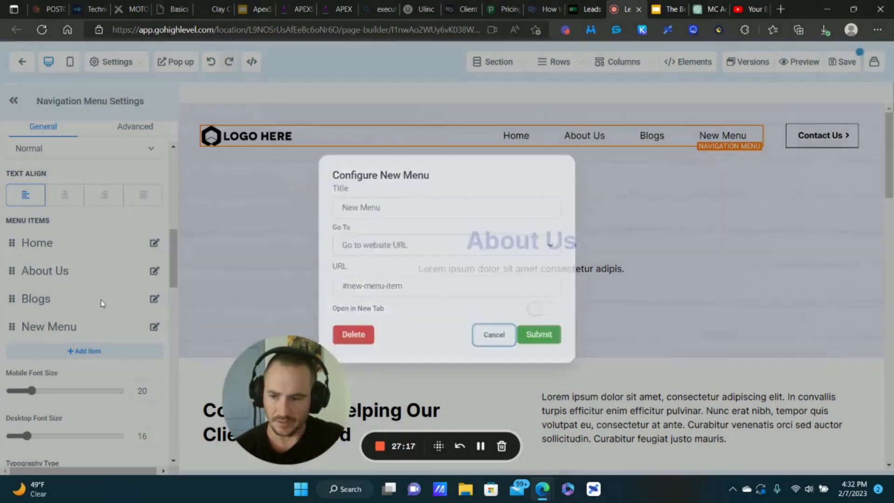
- Nest the new menu item under Home, add another new item, and nest it under Home too
click(155, 244)
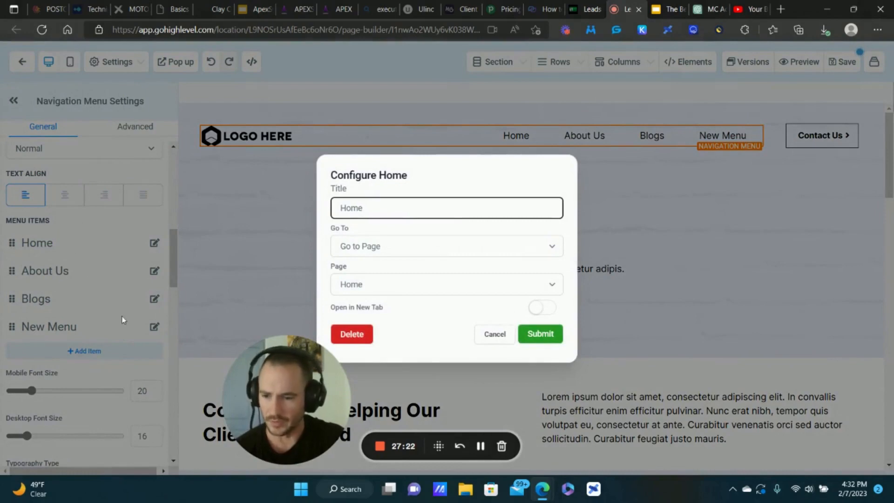
click(480, 445)
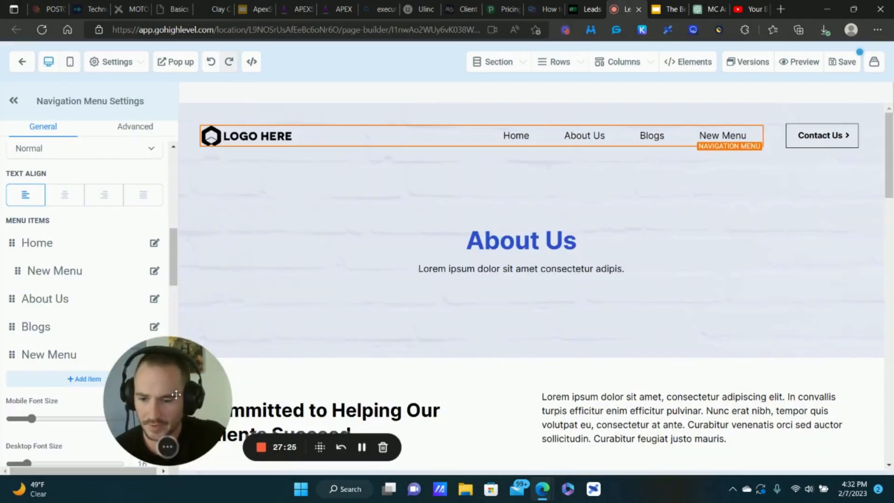
drag(176, 393, 233, 382)
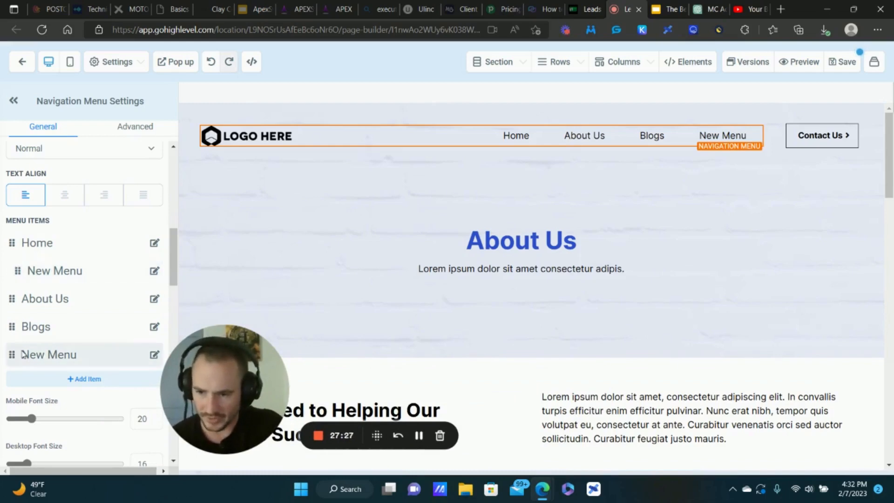
drag(14, 359, 33, 270)
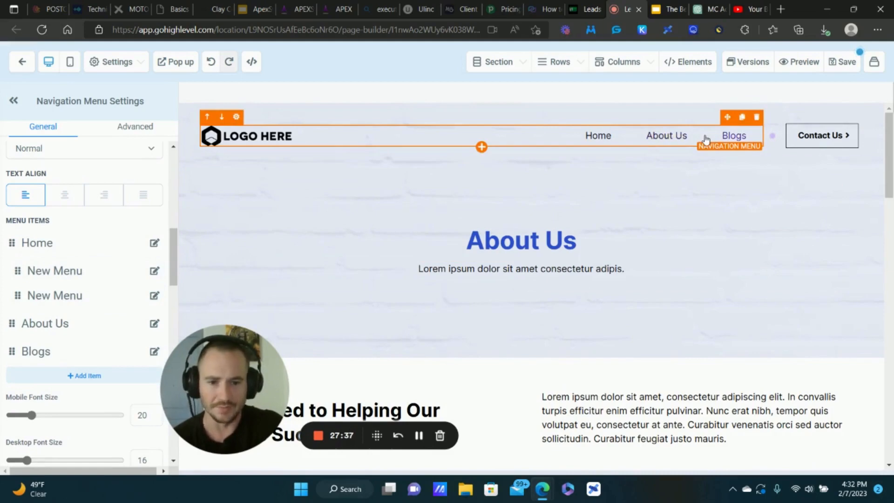
mouse_move(598, 139)
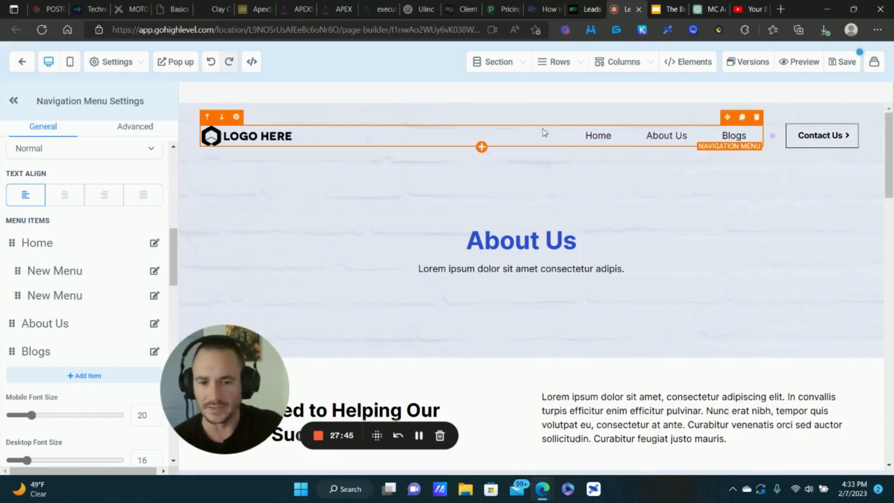
- Try linking the Home menu item to the Booking page, set it back to Home and discard the edit
click(153, 243)
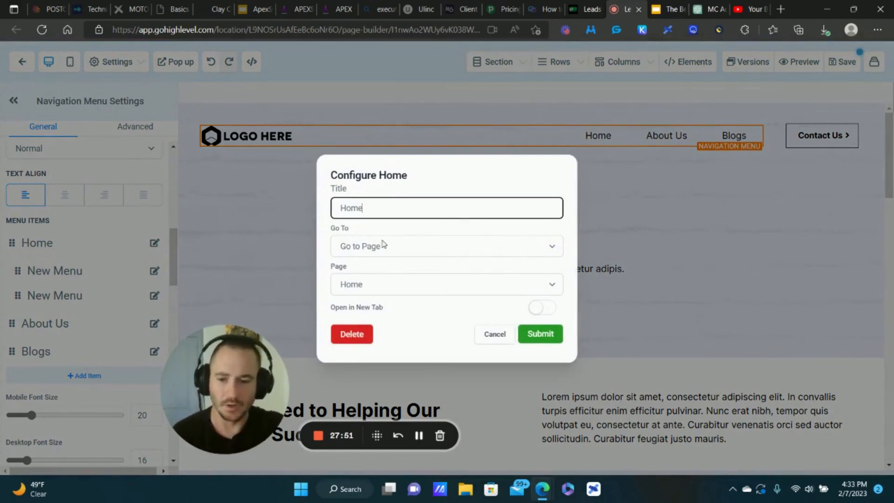
click(449, 285)
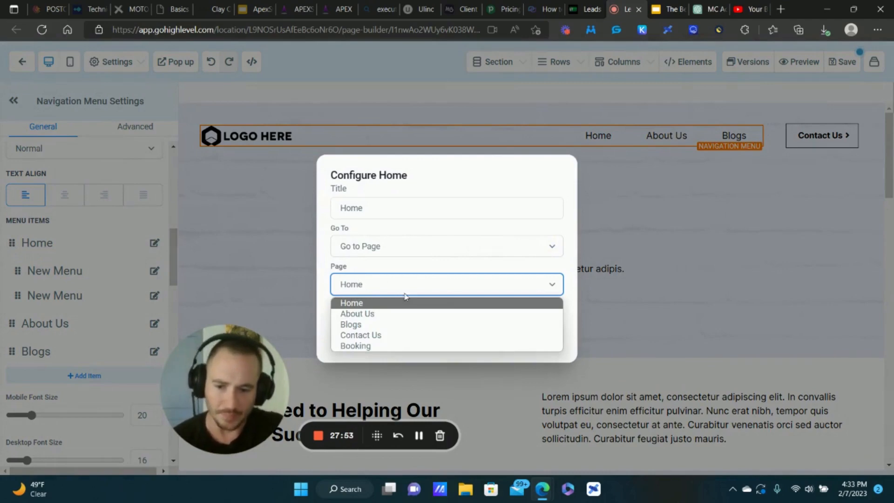
click(378, 350)
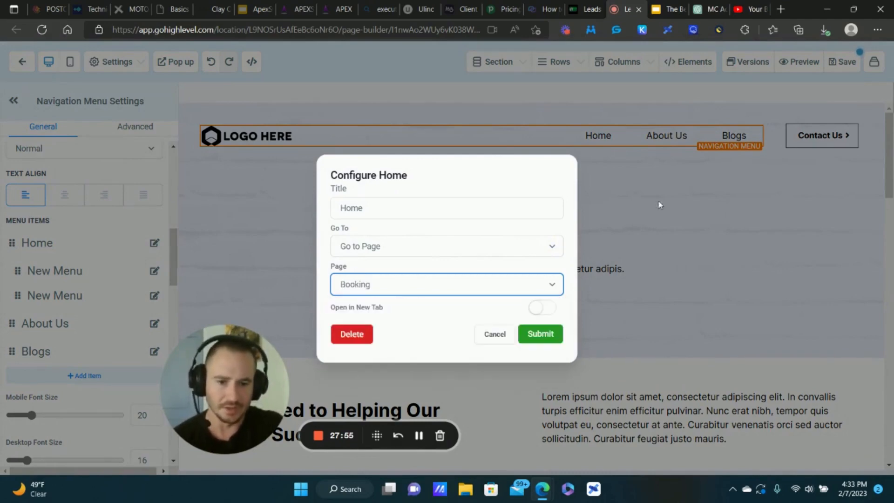
click(393, 288)
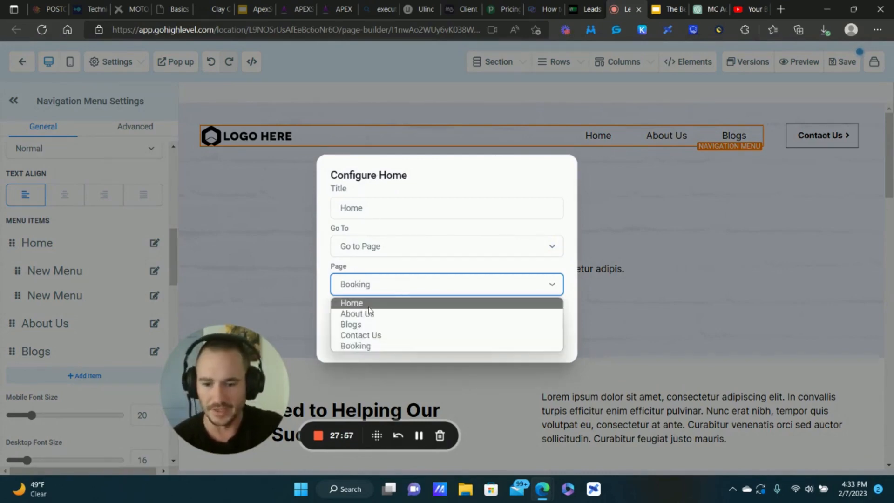
click(373, 302)
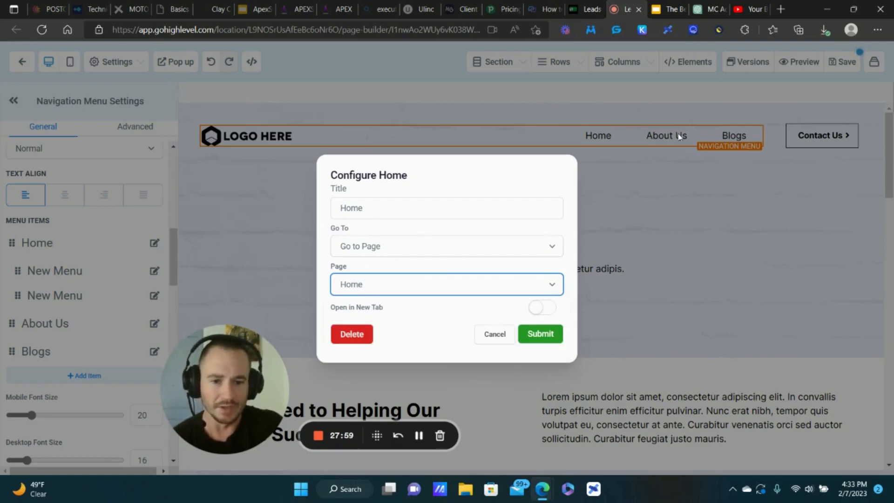
click(499, 334)
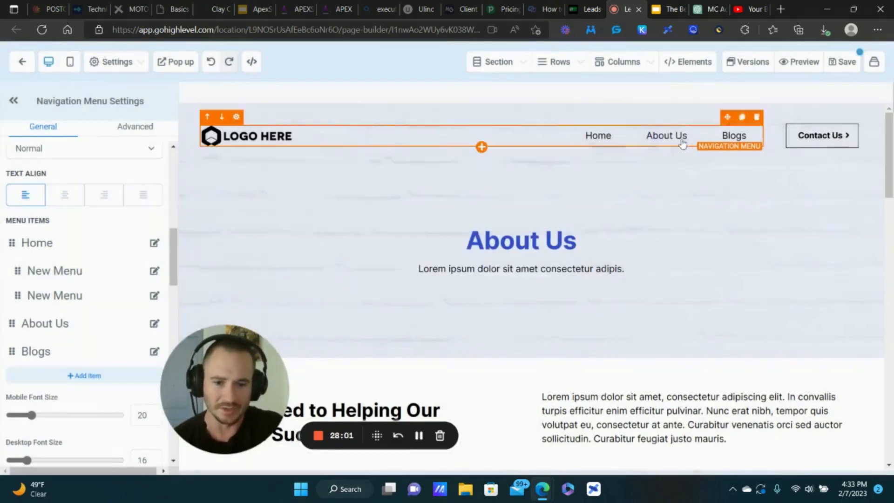
- Examine the About Us menu item's link type and target page options without changing them
click(154, 323)
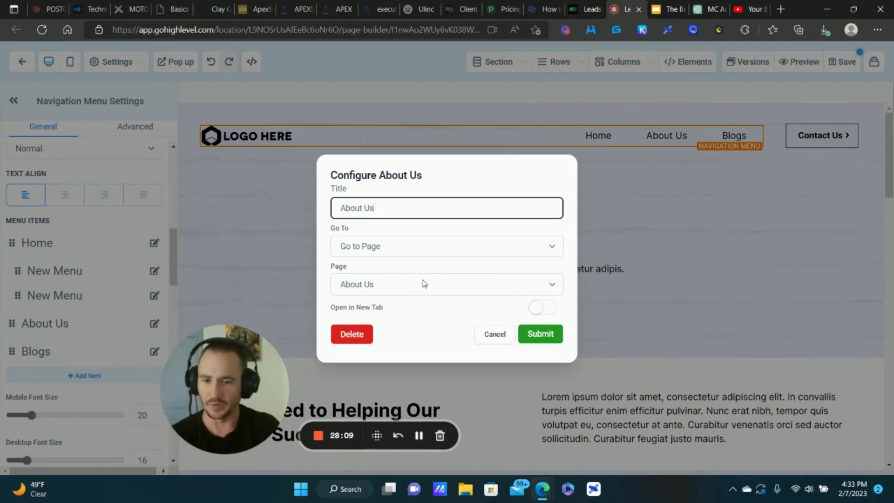
click(492, 249)
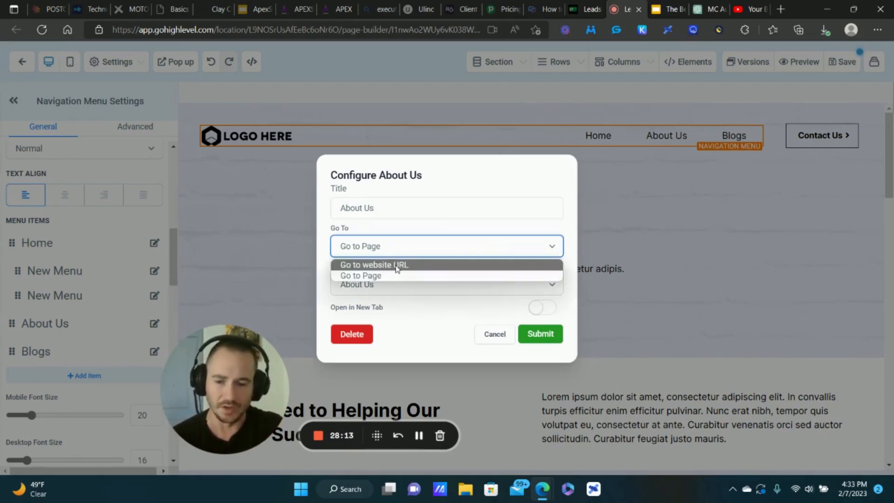
click(550, 248)
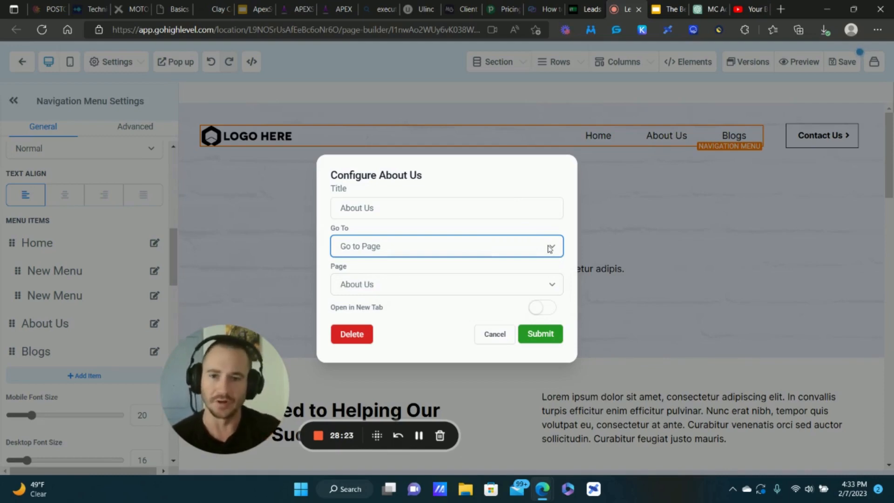
click(507, 242)
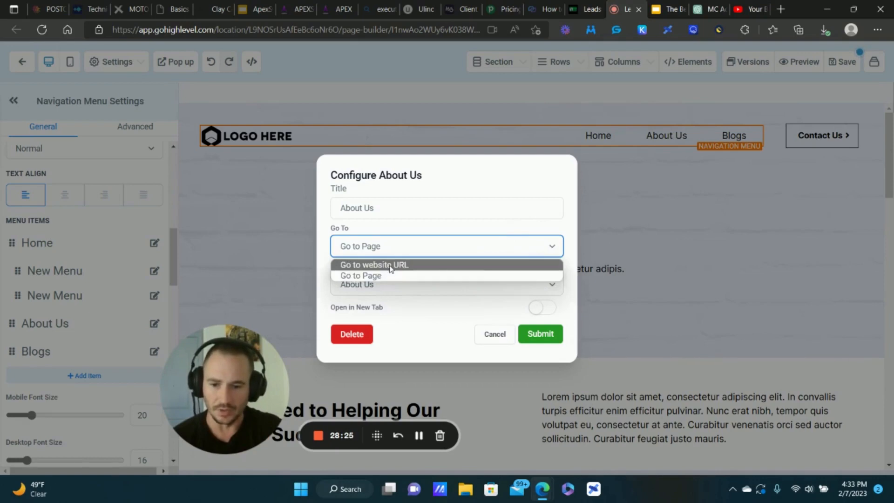
click(494, 227)
click(386, 284)
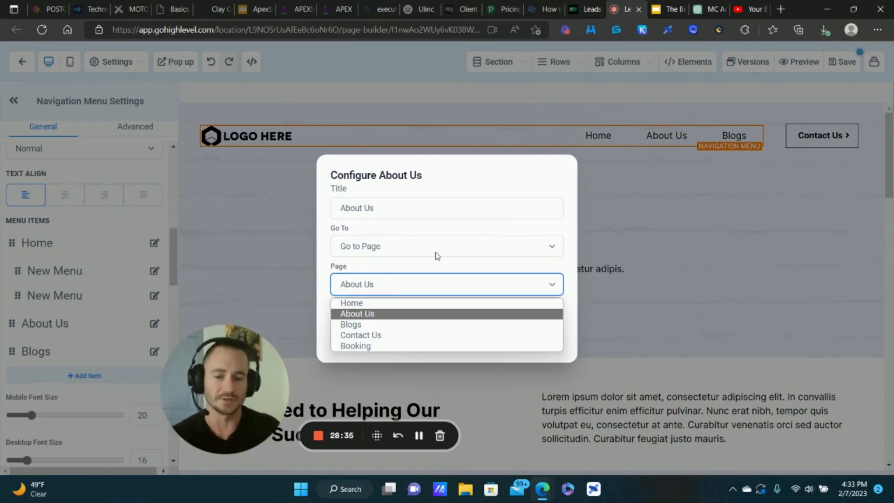
click(481, 188)
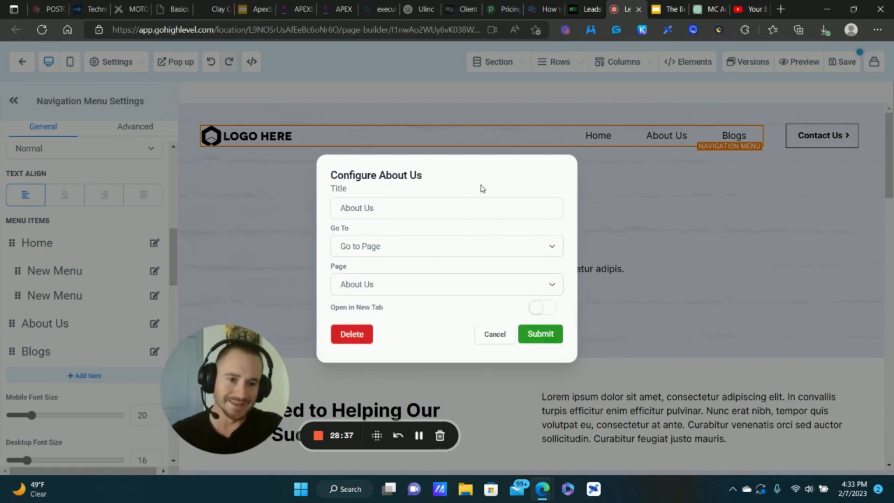
click(494, 335)
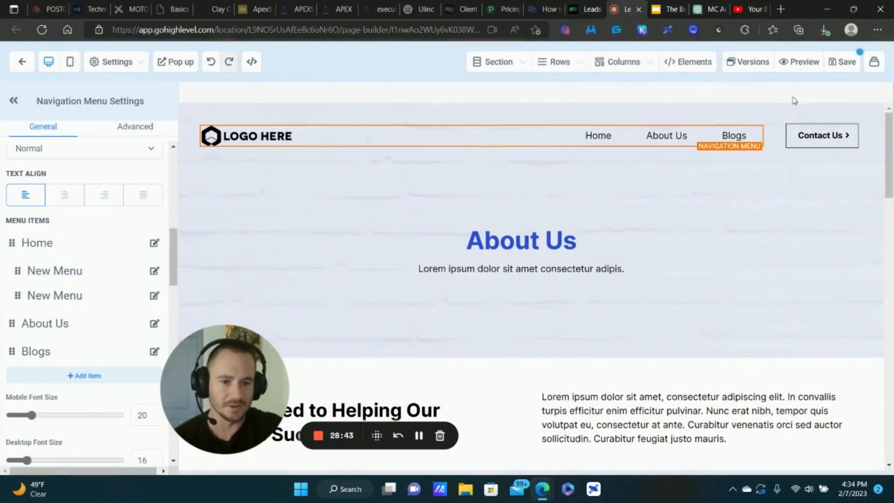
scroll(653, 221, down, 6)
scroll(655, 220, up, 6)
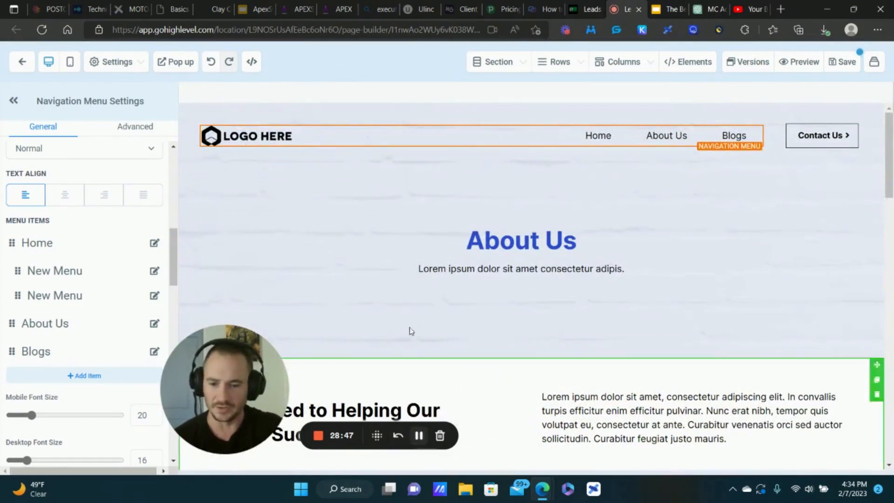
click(419, 436)
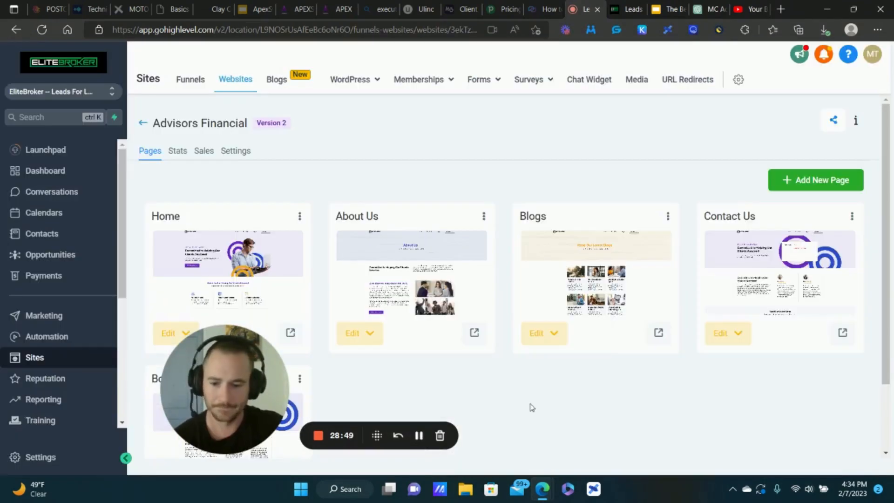
drag(236, 384, 83, 394)
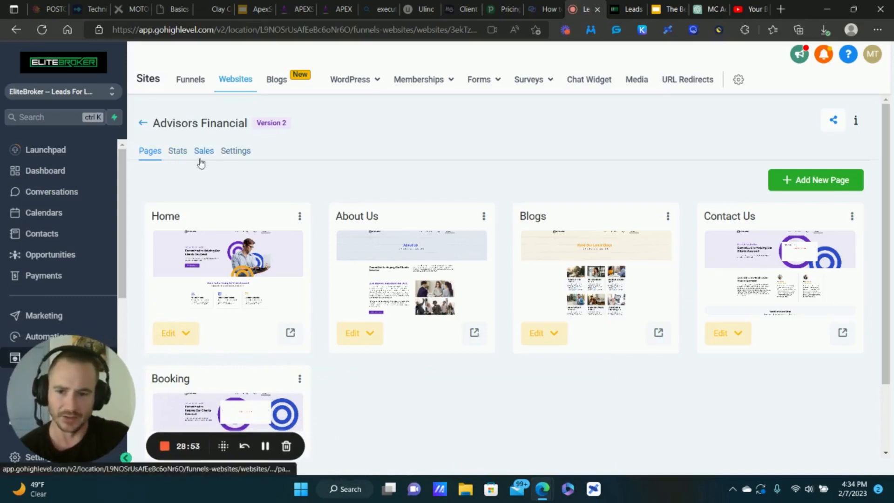
- Return to the Advisors Financial website overview and view its page statistics and the other site tools available
mouse_move(493, 87)
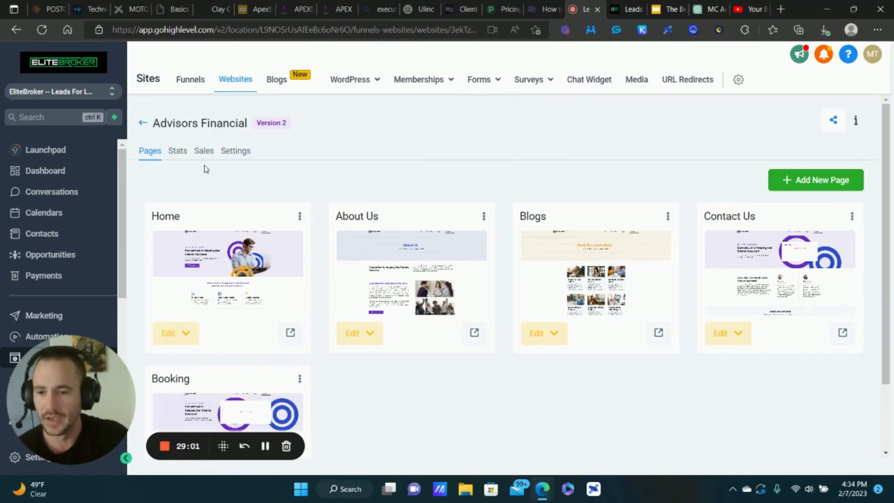
click(177, 151)
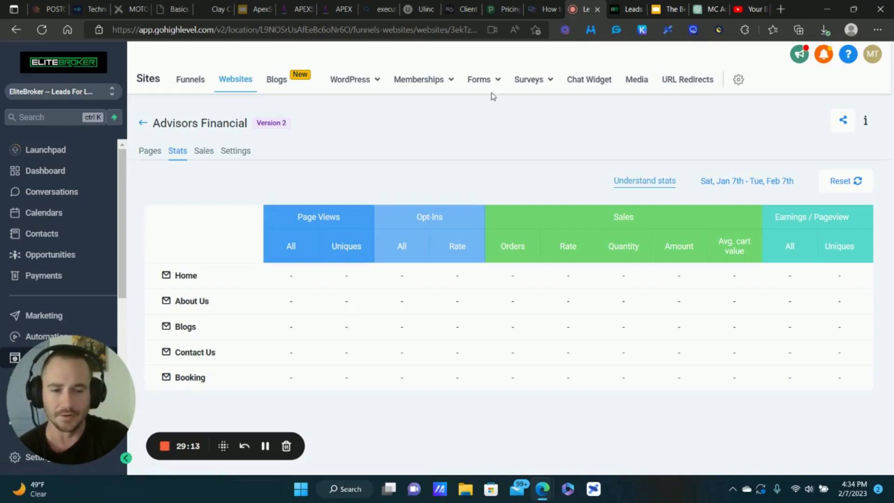
mouse_move(439, 88)
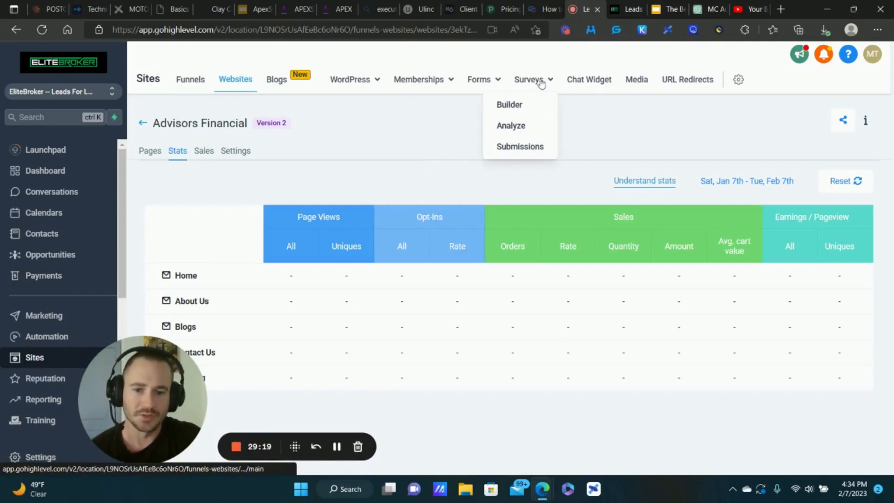
mouse_move(364, 83)
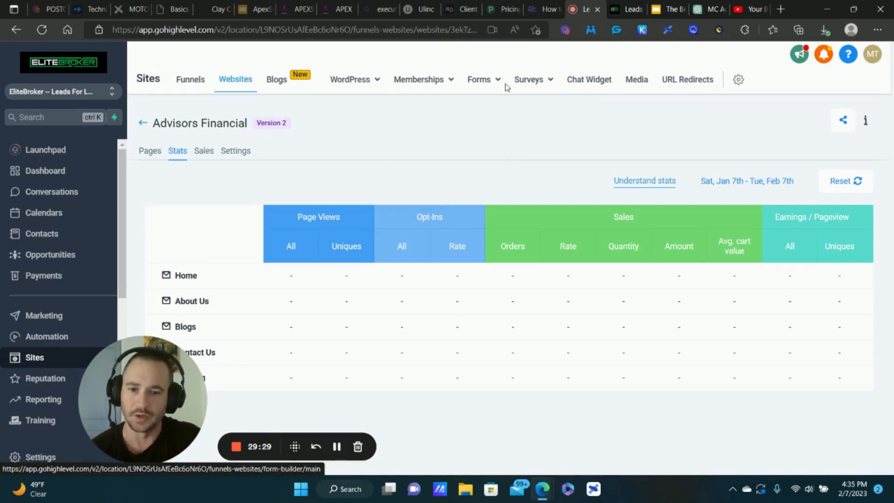
- Create a new form in the form builder and set its on-submit action to Message
click(465, 105)
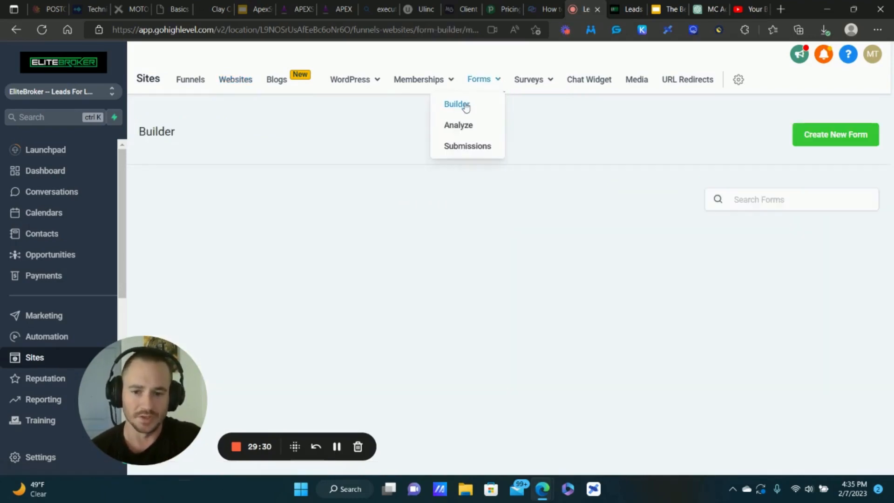
click(821, 140)
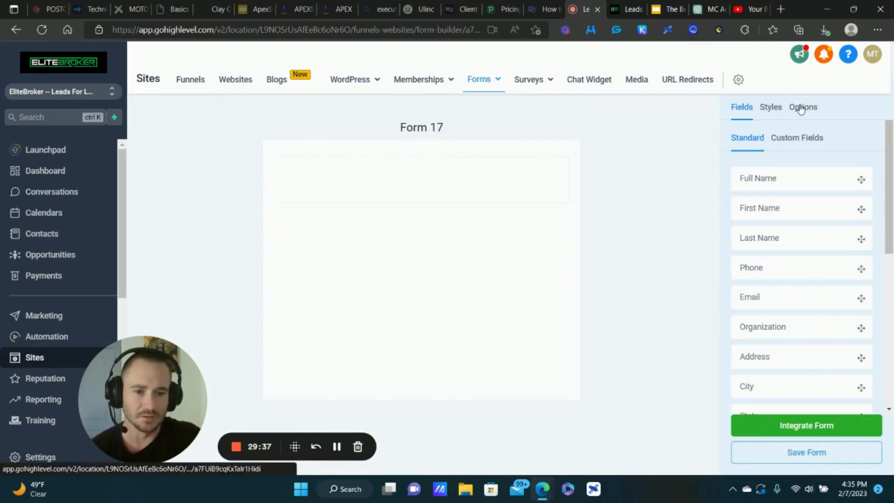
click(804, 111)
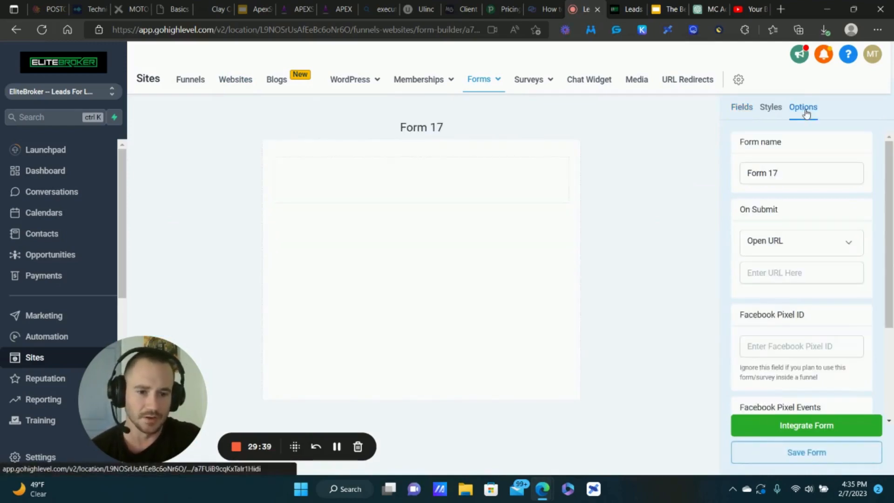
triple_click(812, 174)
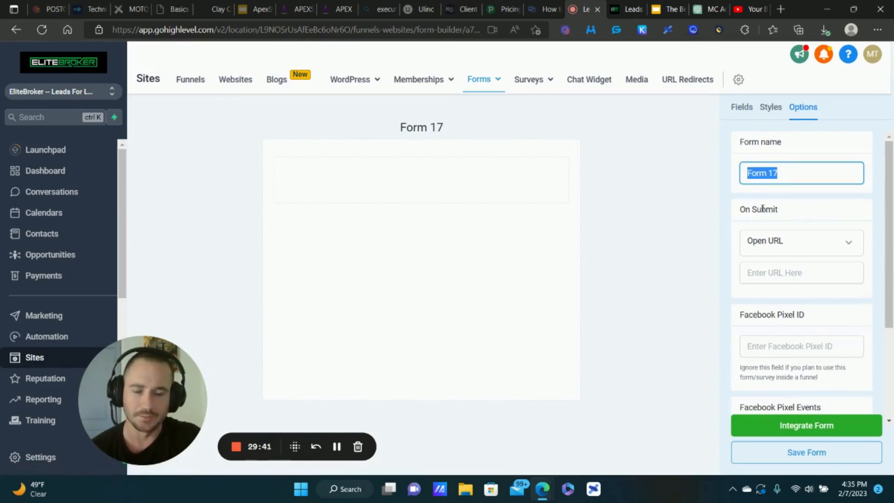
click(798, 247)
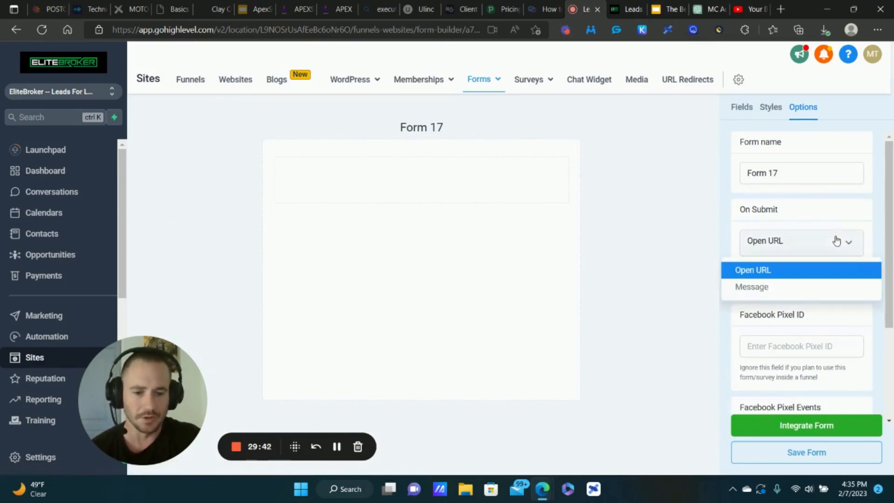
click(755, 286)
- Examine the form's submit message styling, Facebook Pixel ID and Facebook Pixel Events options
scroll(791, 261, down, 6)
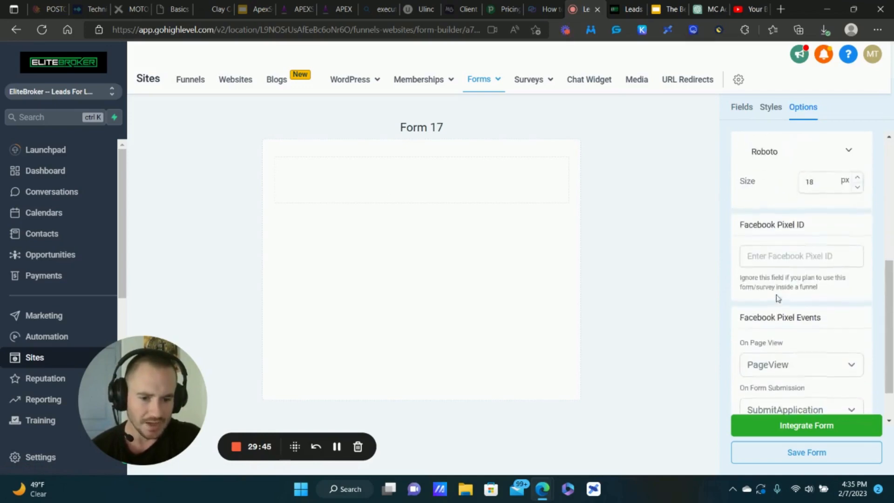
scroll(797, 213, up, 5)
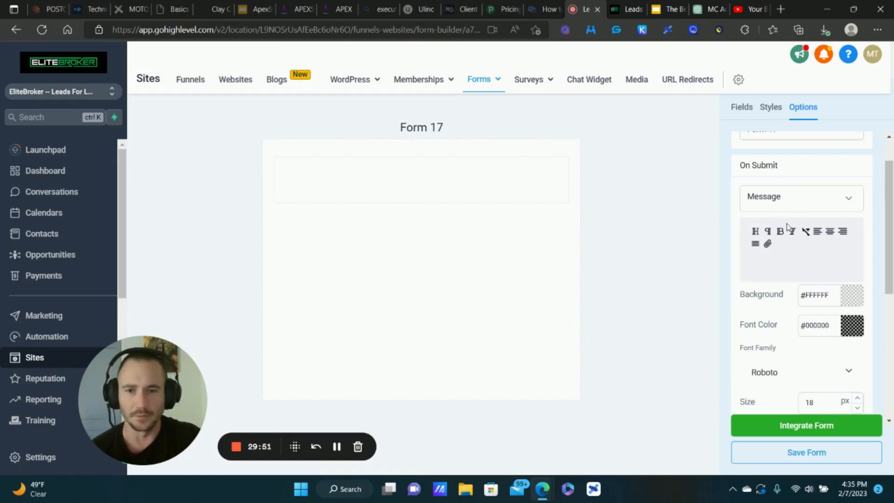
scroll(787, 268, down, 5)
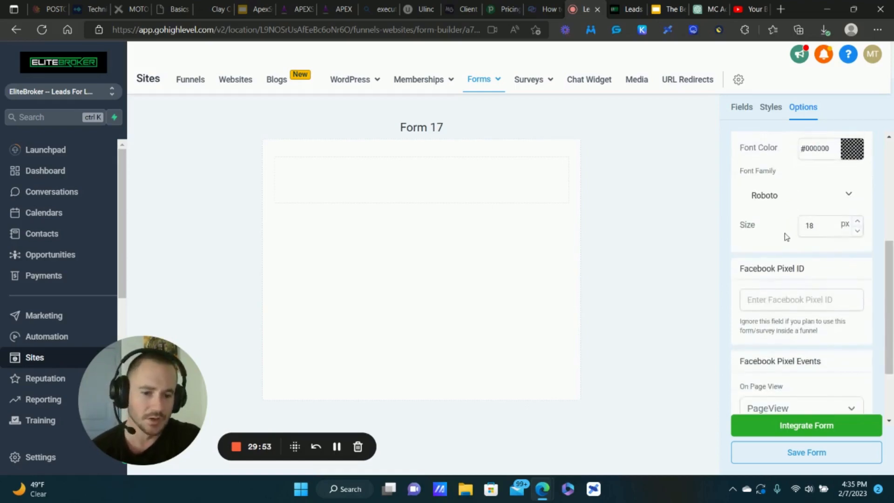
click(777, 255)
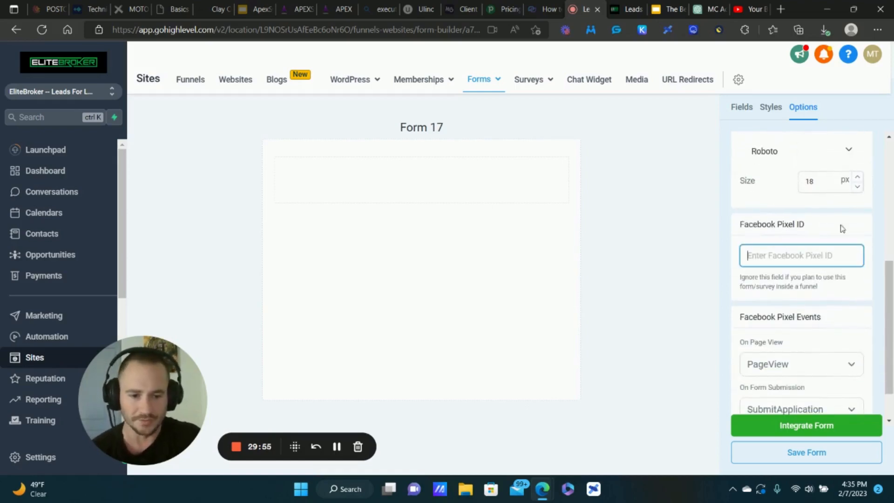
scroll(795, 253, down, 1)
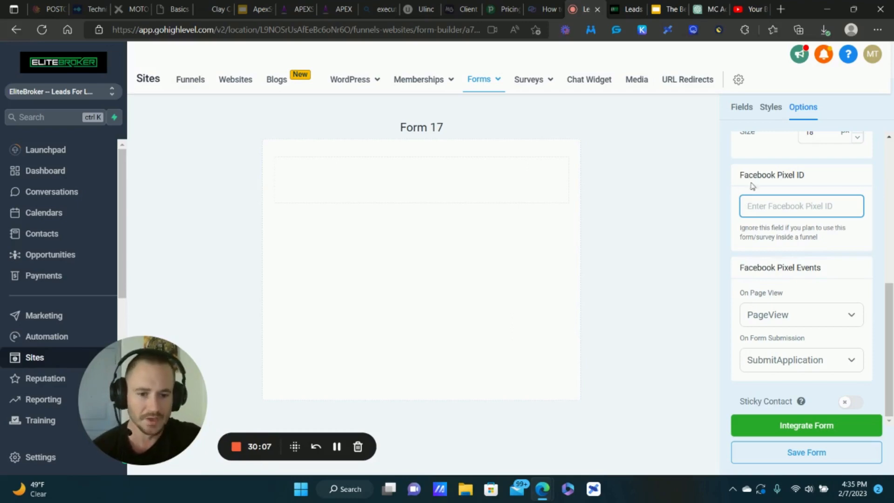
scroll(750, 186, up, 5)
- Add the standard Full Name, Email and Phone fields to the form in that order, with a Button below them
click(742, 108)
drag(783, 179, 431, 198)
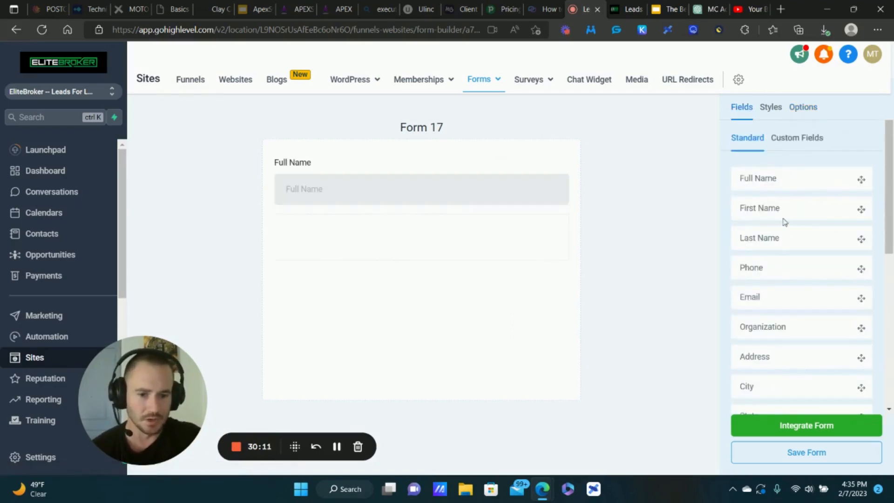
drag(773, 296, 393, 240)
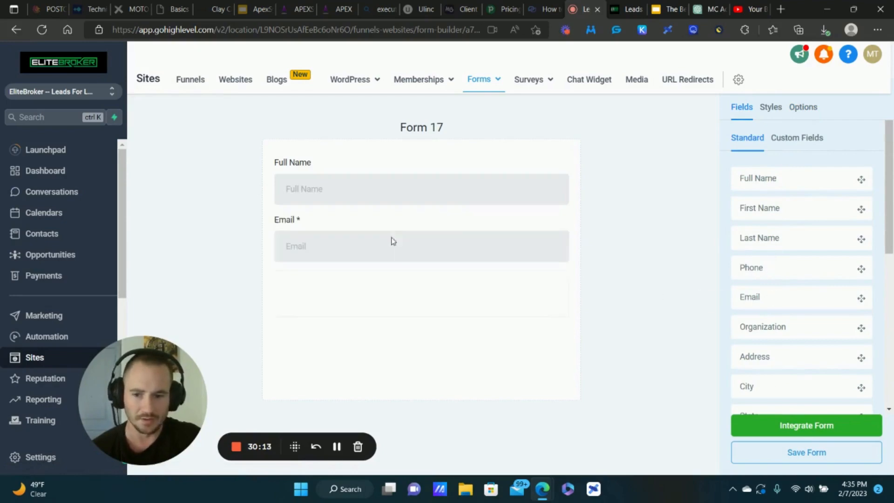
drag(765, 271, 323, 283)
scroll(760, 306, down, 6)
drag(764, 365, 324, 335)
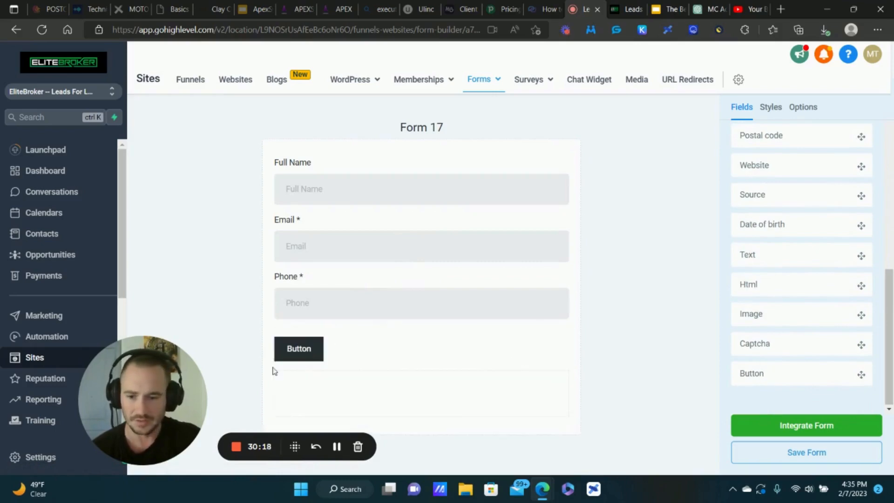
- Make the form's Full Name field required and check the Email field's settings
click(327, 199)
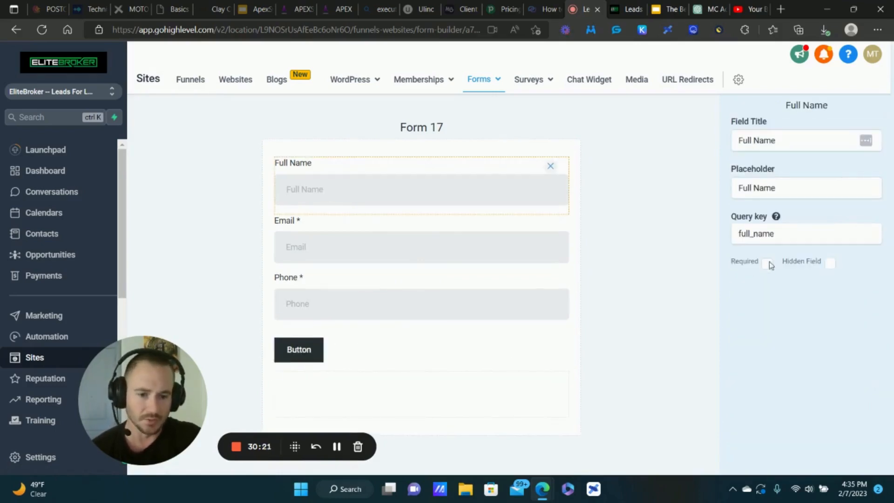
click(370, 252)
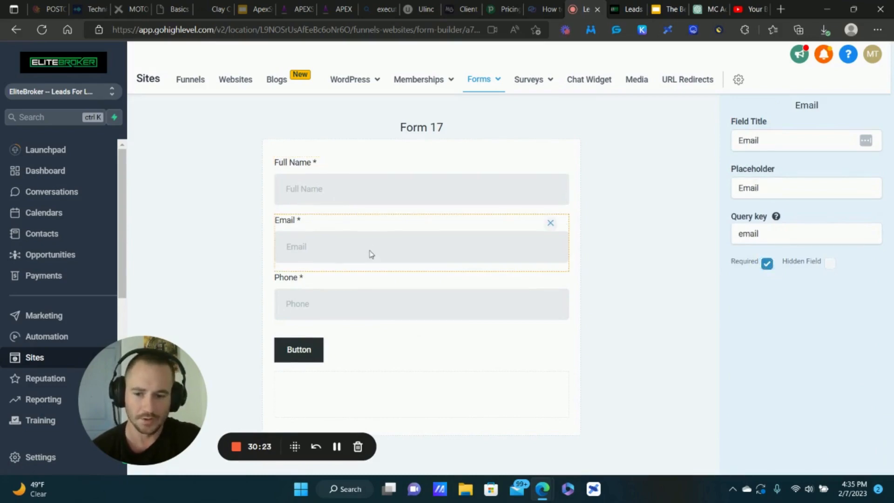
- Change the title of the form's Full Name field to "What is your full name?"
click(333, 320)
drag(371, 211, 372, 188)
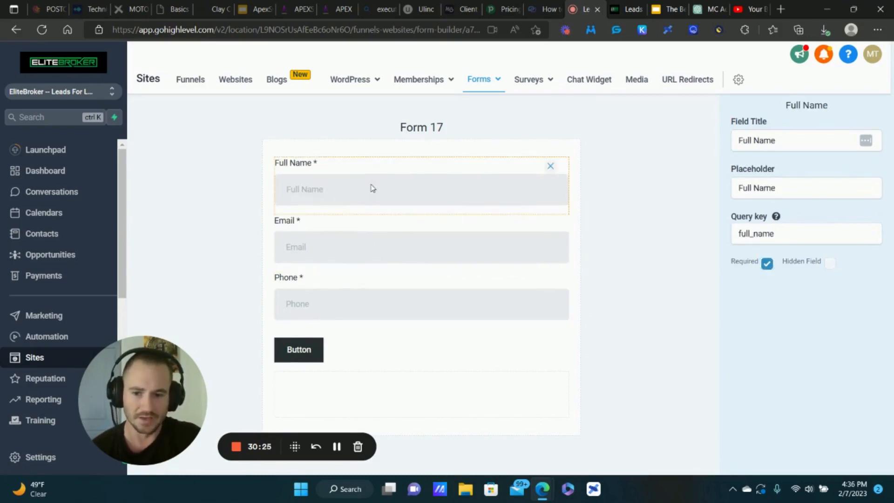
triple_click(792, 142)
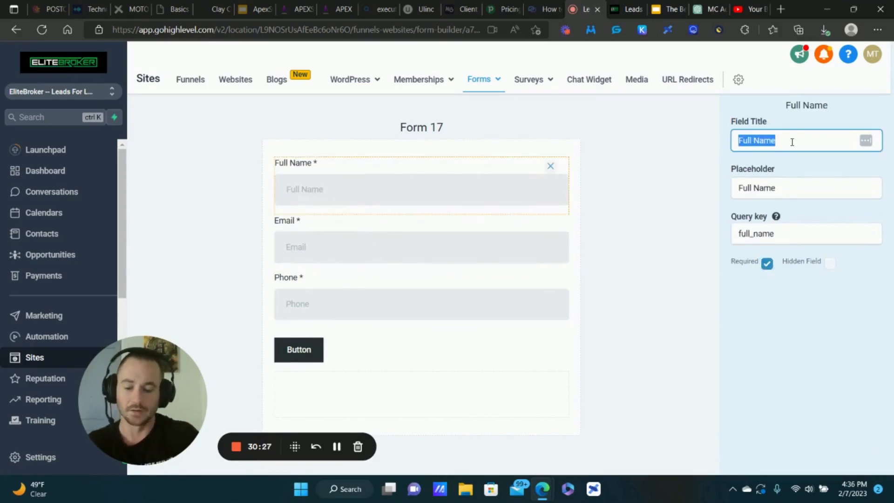
text(What i)
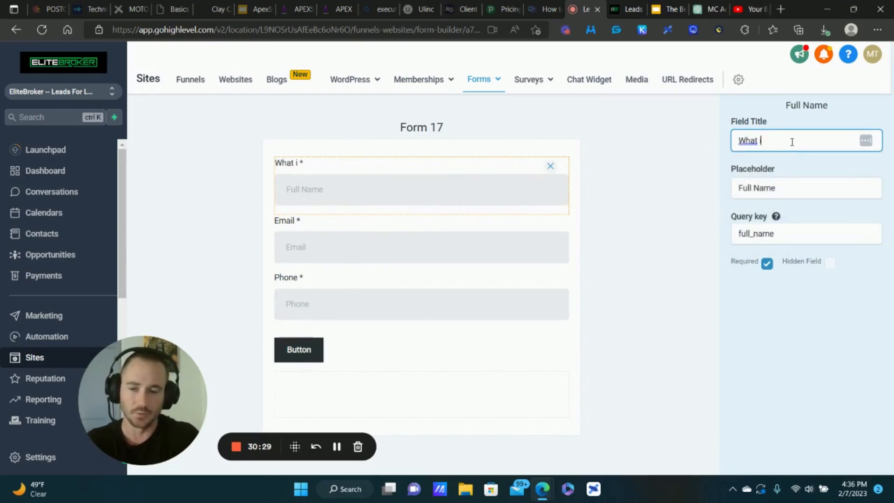
text(s your full name?)
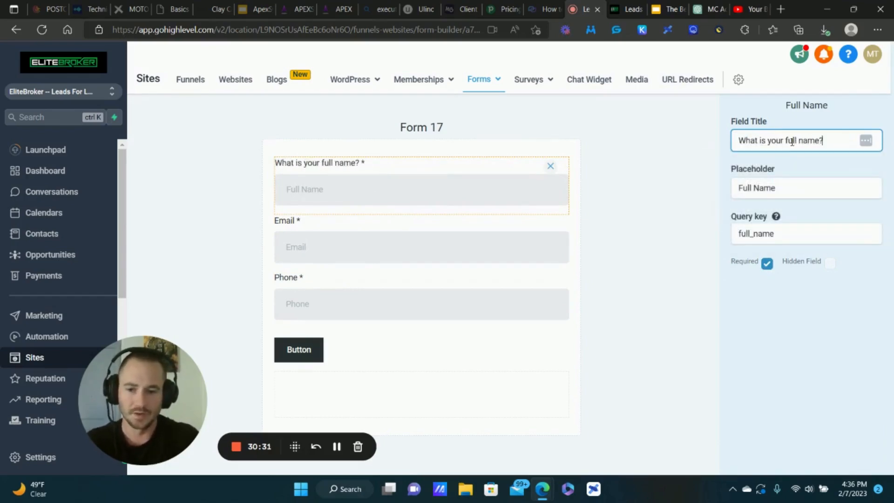
click(664, 221)
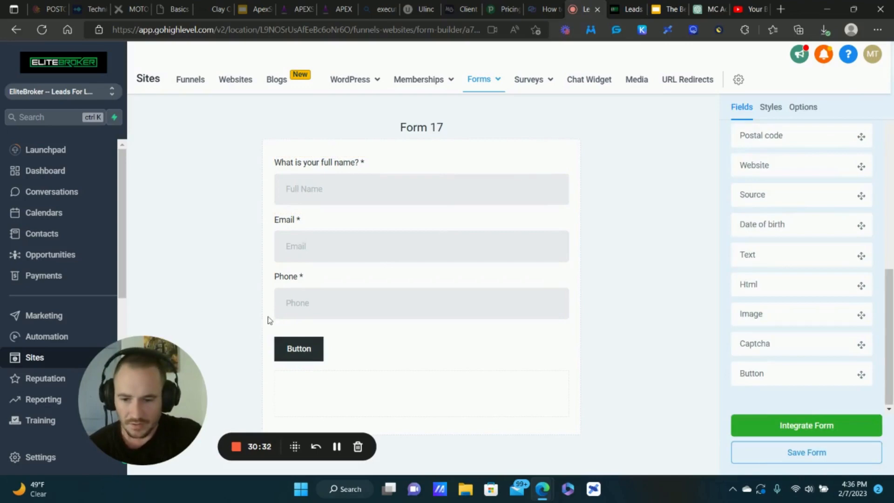
- Change the text of the form's button to "Submit"
click(289, 350)
scroll(774, 245, down, 2)
scroll(774, 279, up, 2)
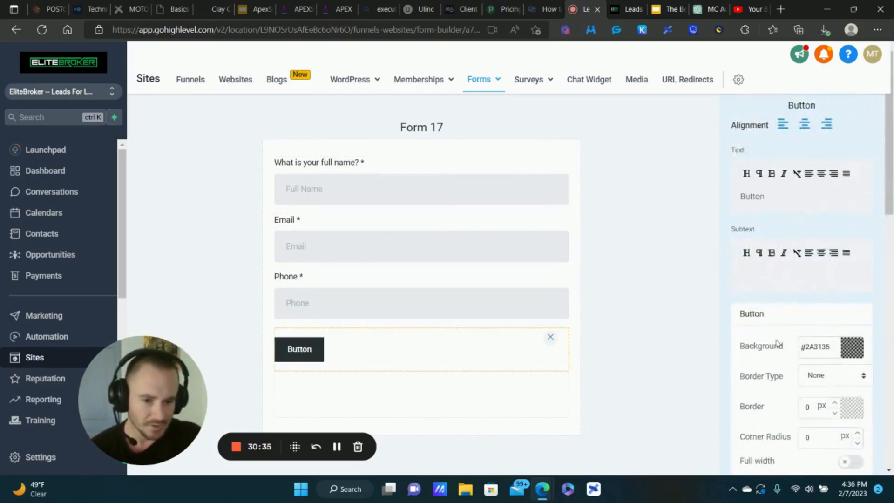
double_click(762, 197)
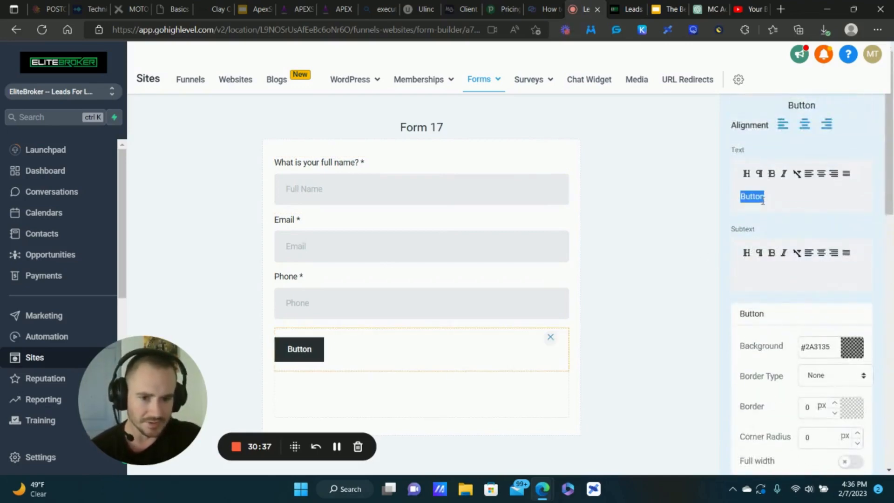
text(Submit)
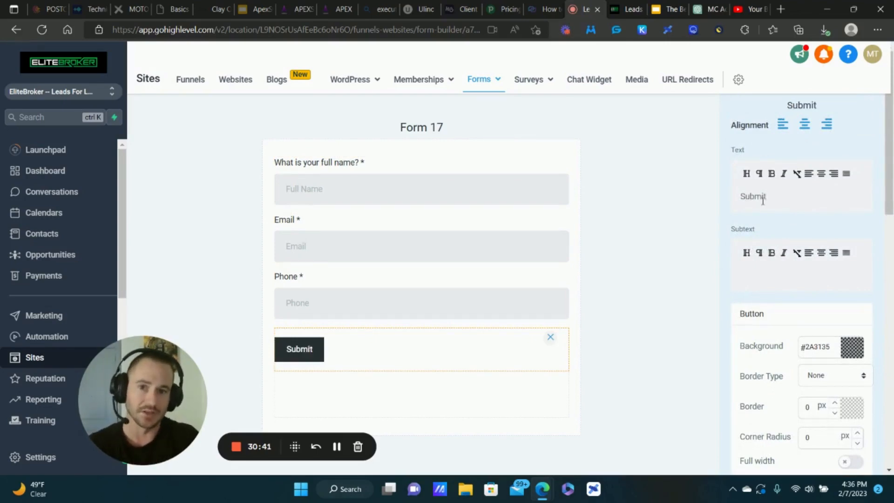
- Make the form's Submit button full width
scroll(815, 229, down, 8)
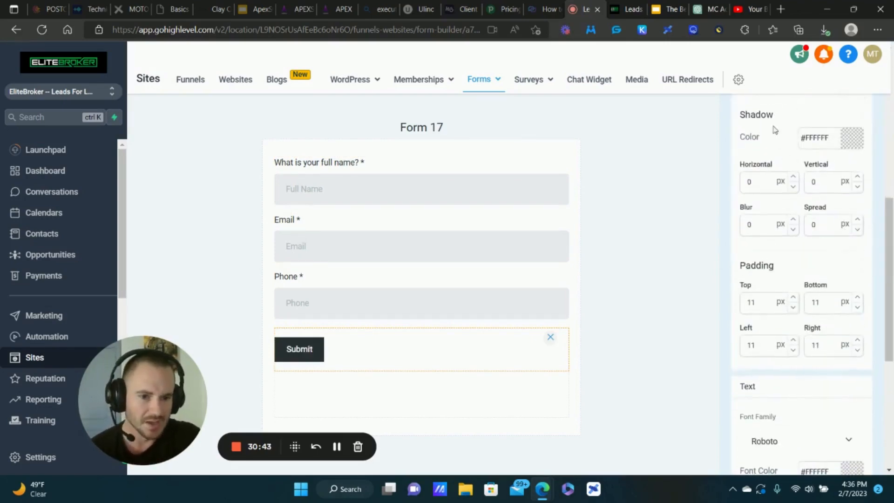
scroll(787, 149, up, 3)
click(851, 203)
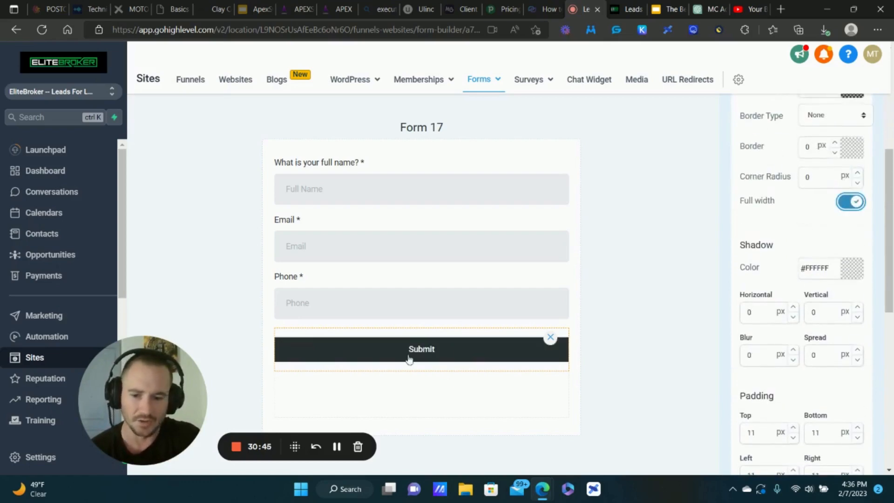
click(681, 270)
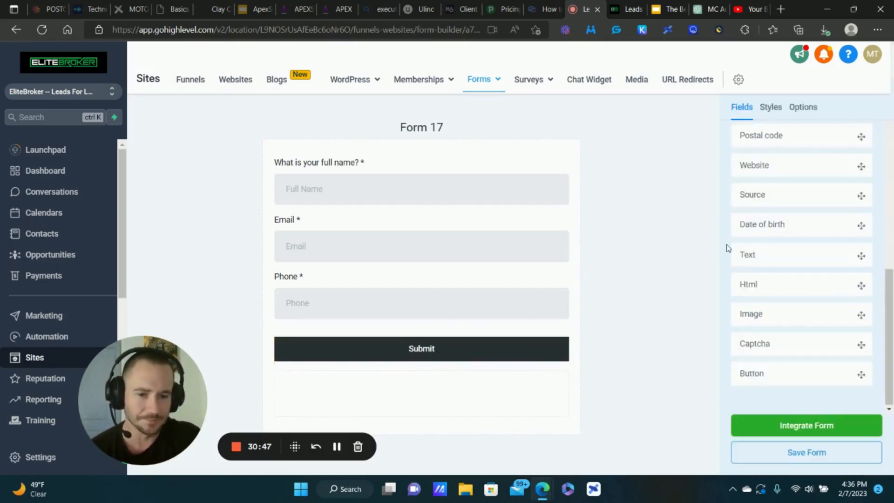
- Examine the form's existing custom fields and the field types offered for a new custom field, without creating one
scroll(746, 252, up, 8)
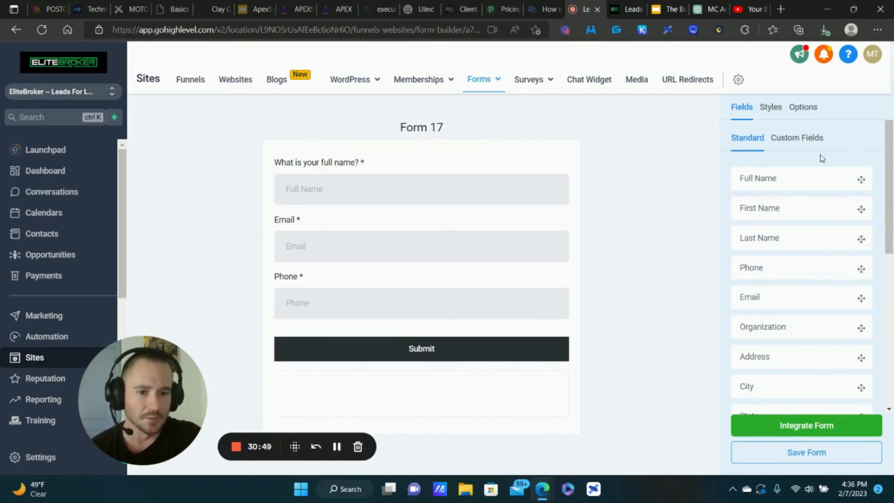
click(810, 141)
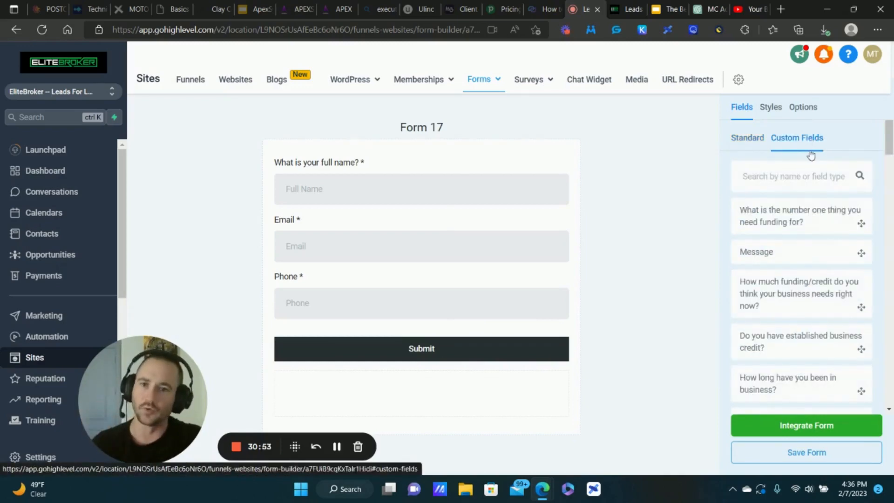
scroll(815, 232, down, 15)
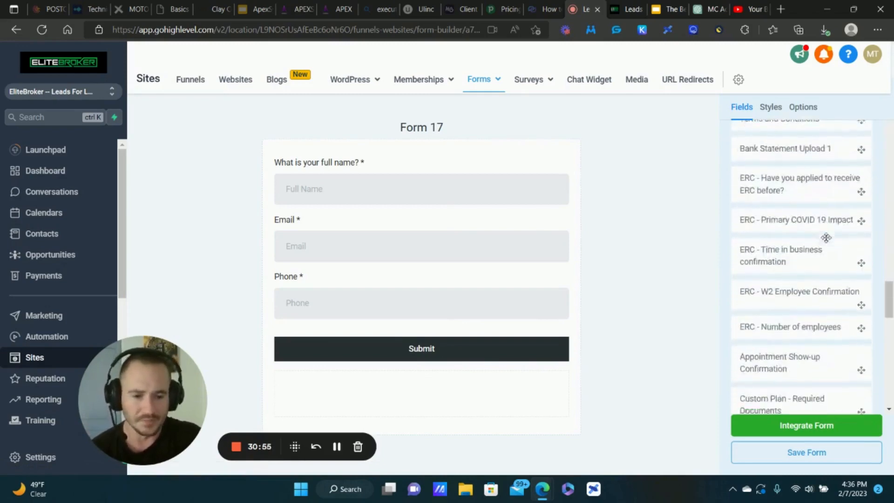
scroll(814, 231, down, 5)
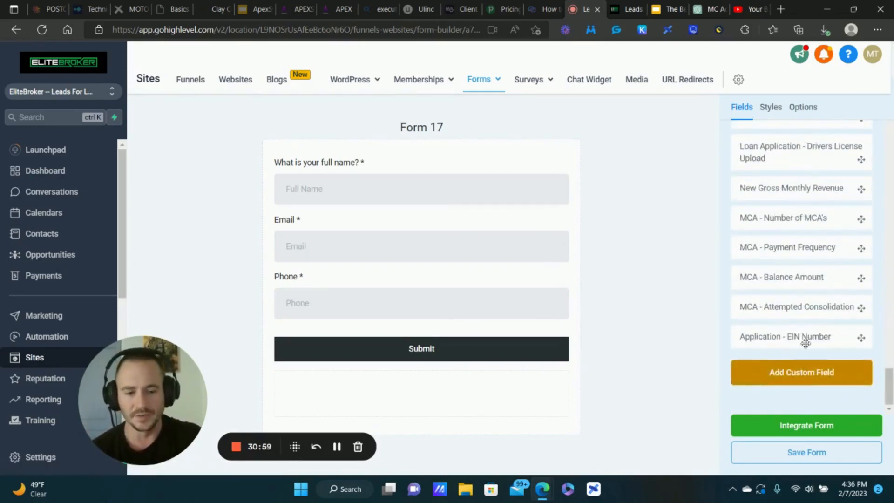
click(805, 379)
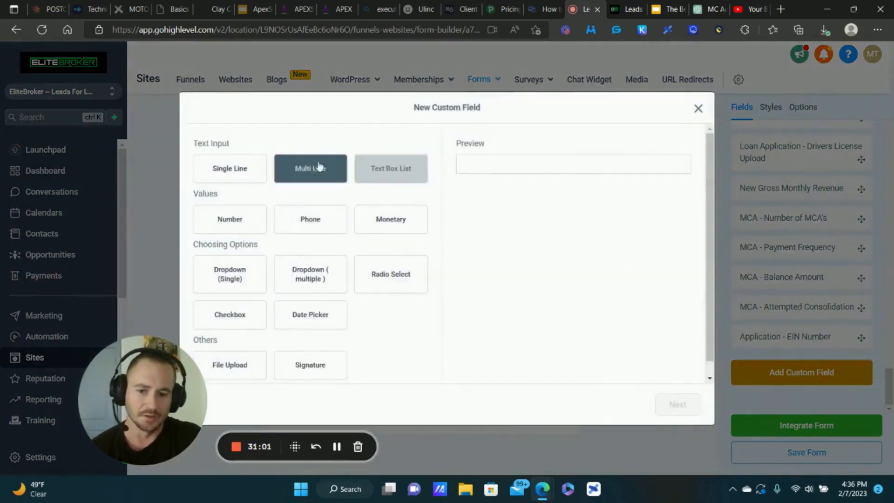
click(396, 281)
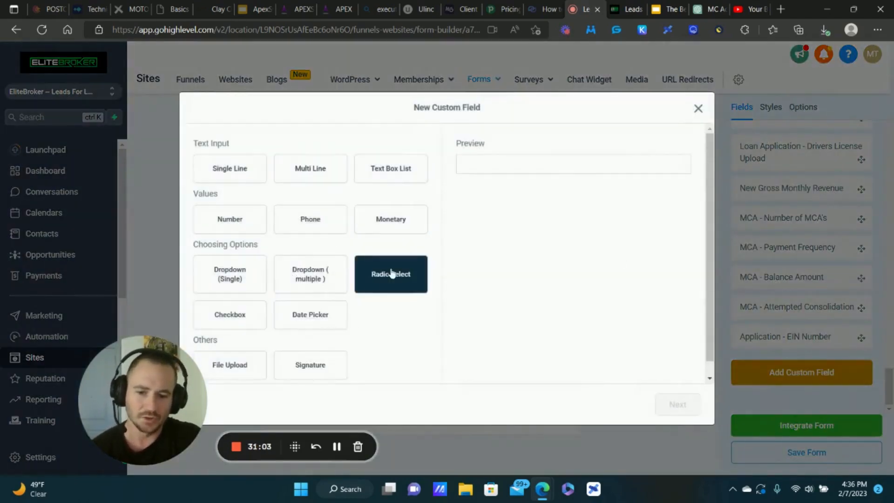
click(314, 274)
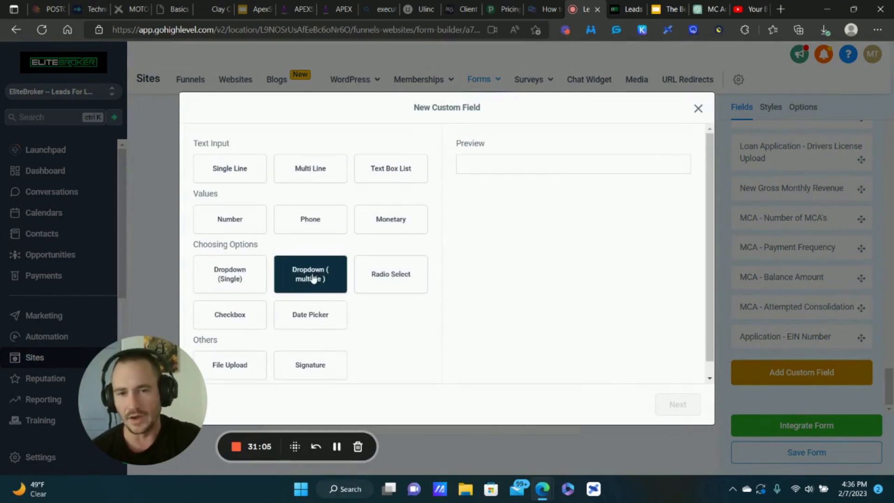
click(697, 108)
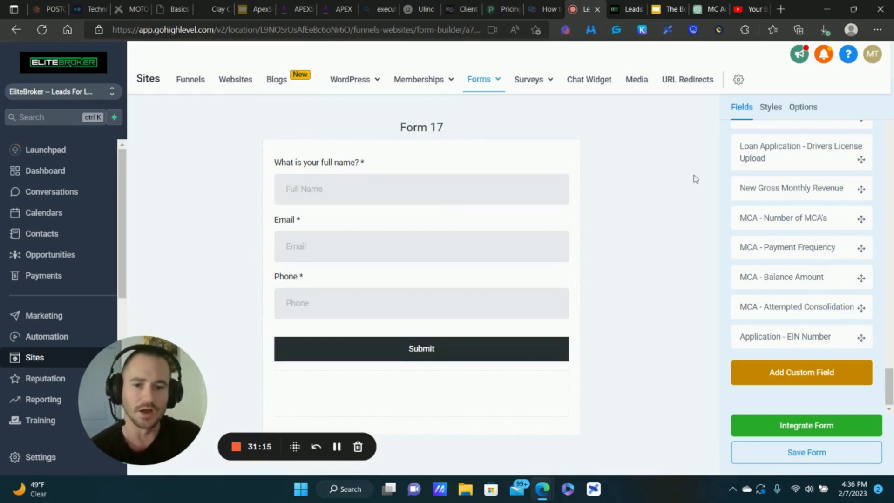
- Leave the form builder for the Automation workflows list, discarding the form's unsaved work
drag(173, 378, 305, 369)
click(65, 339)
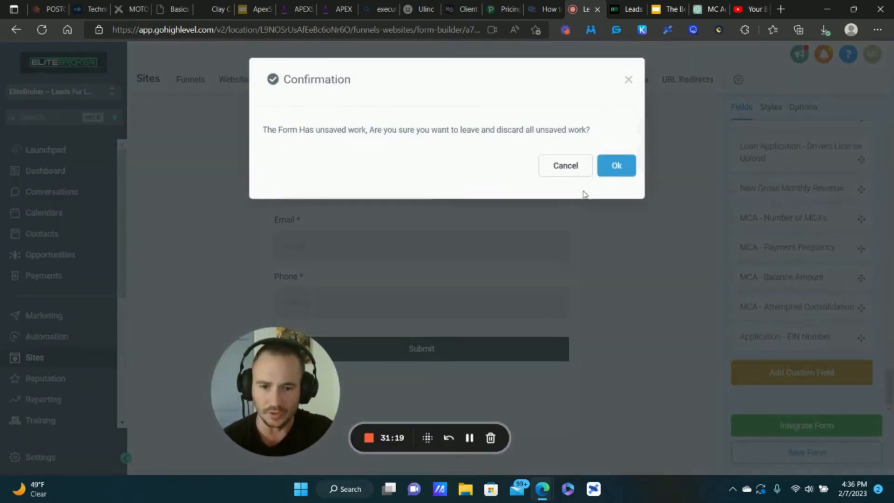
click(615, 165)
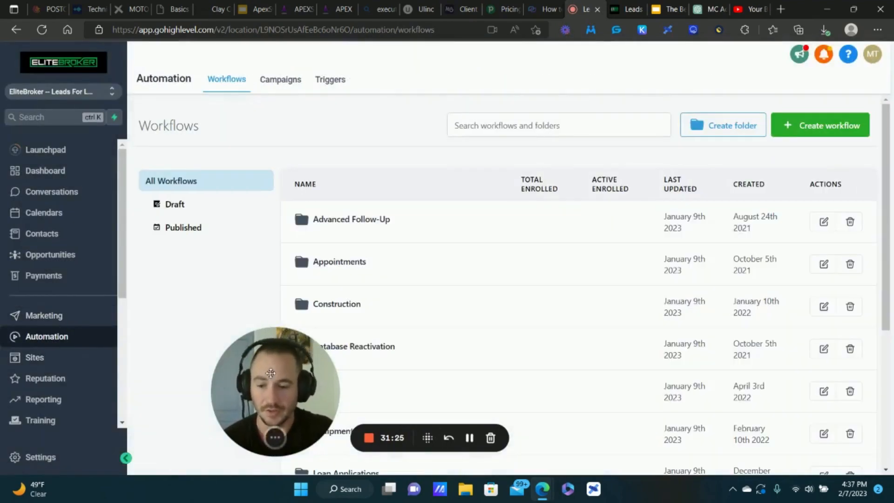
drag(271, 372, 129, 374)
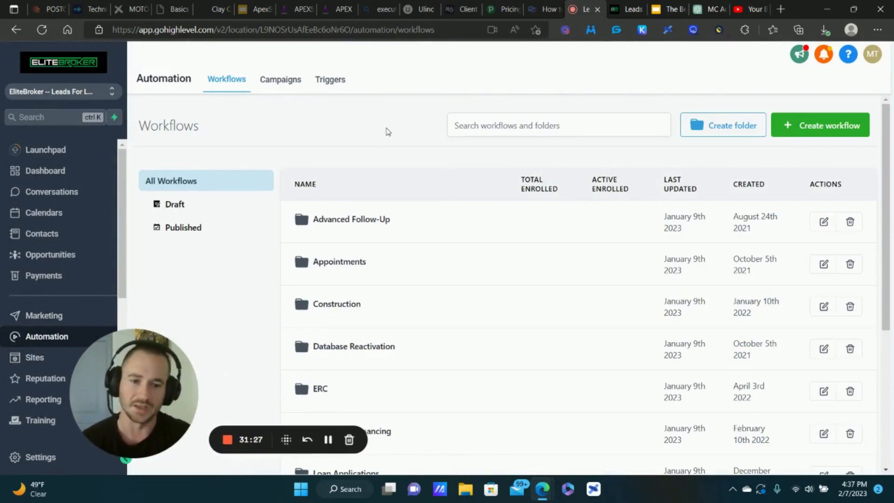
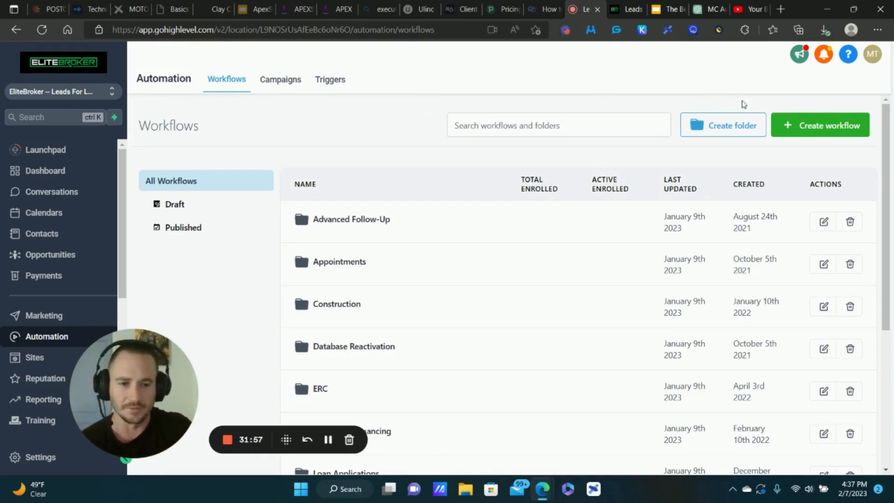
- Create a new automation workflow with the Start from scratch template
click(817, 136)
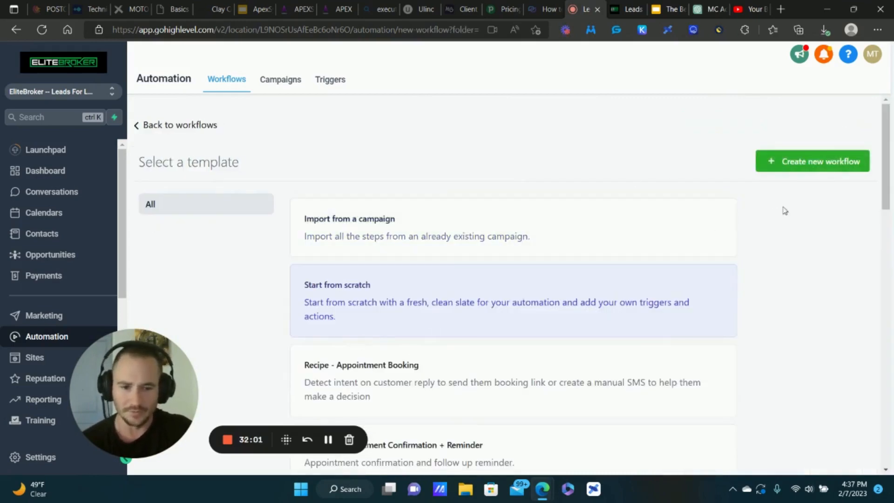
click(766, 162)
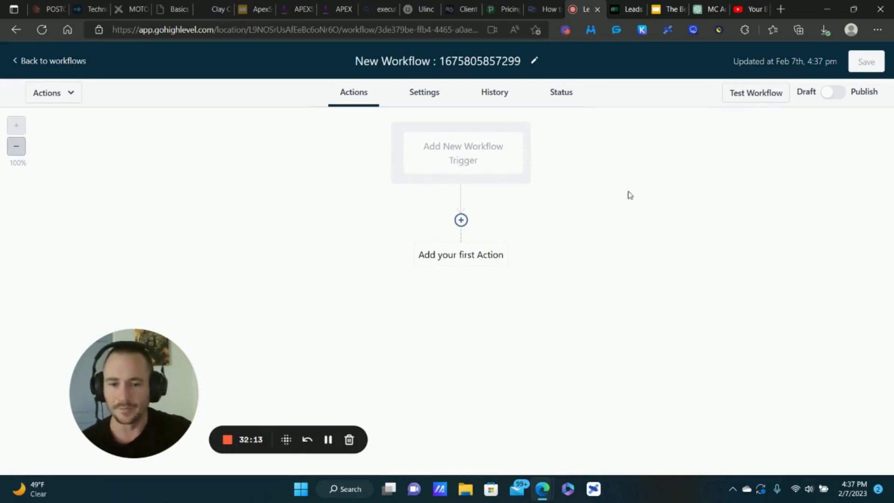
click(457, 61)
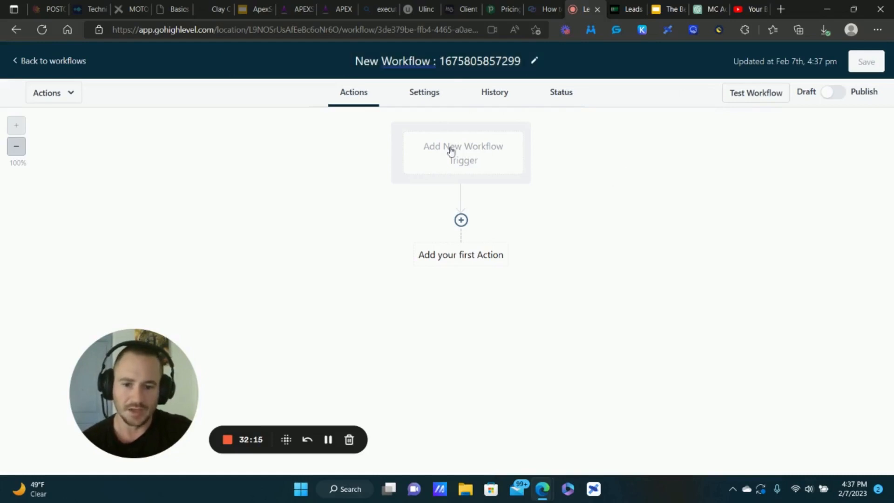
- Search the workflow triggers for "form" and choose Form Submitted as the new trigger
click(473, 150)
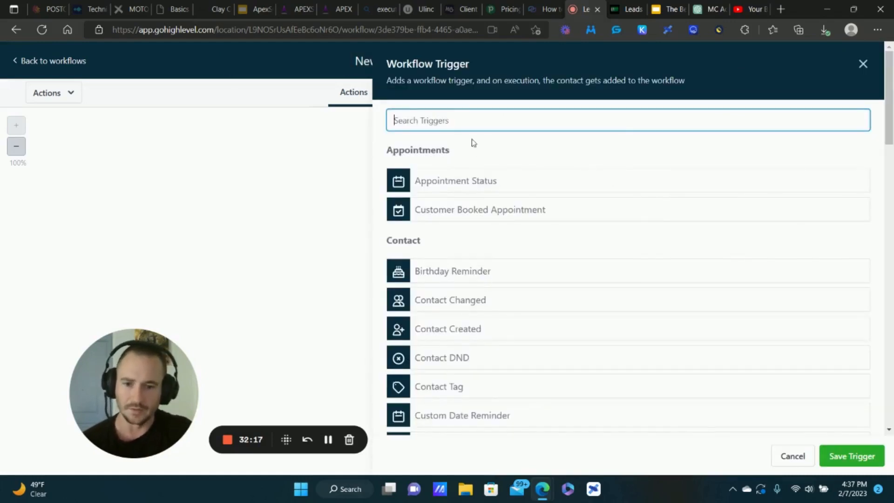
click(474, 121)
text(form)
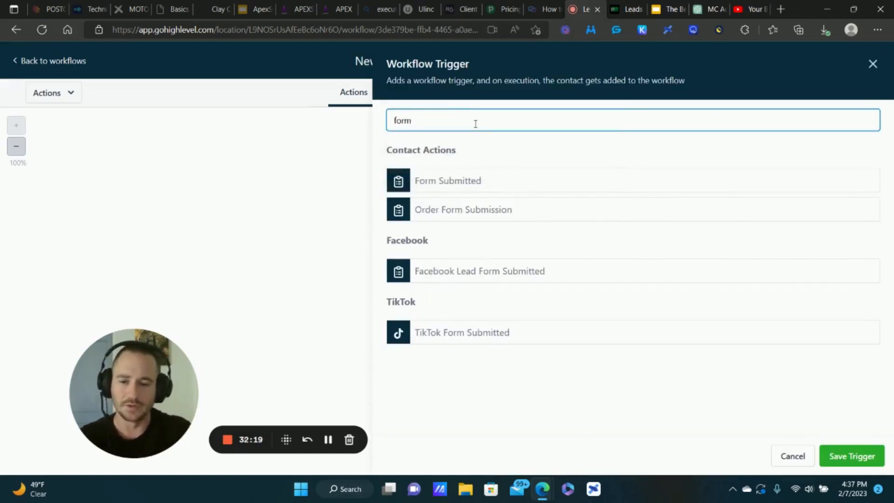
click(454, 181)
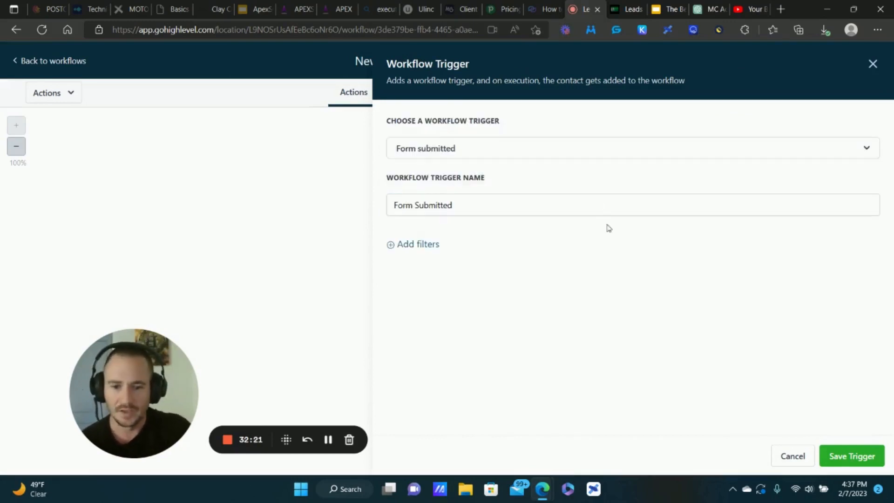
- Add a "Form is" filter set to Free Toolkit Optin and save the Form Submitted trigger
click(425, 245)
click(473, 260)
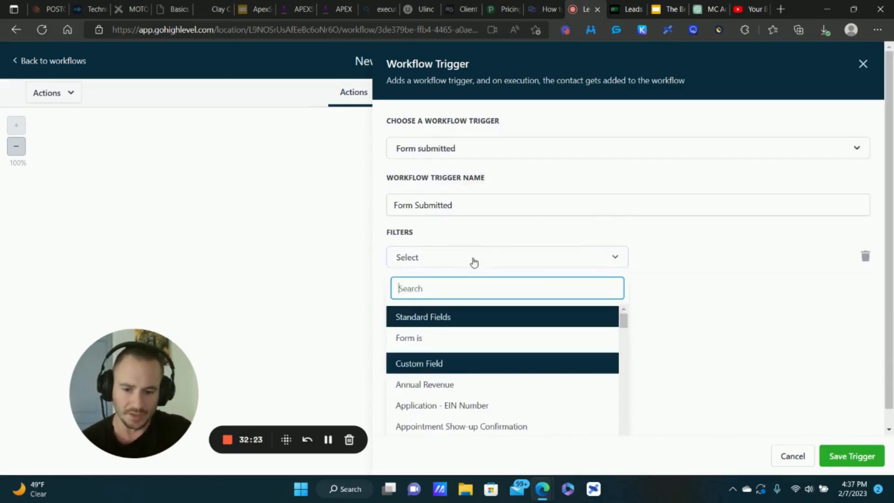
click(409, 338)
click(684, 261)
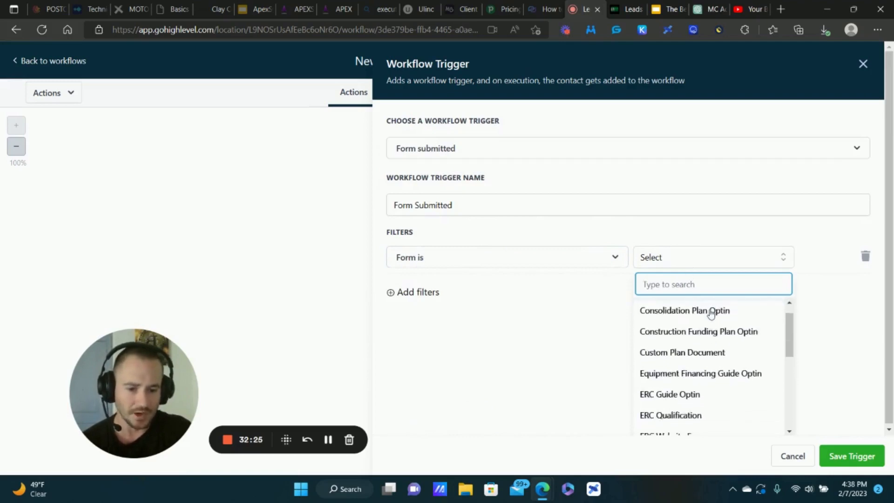
scroll(710, 312, down, 2)
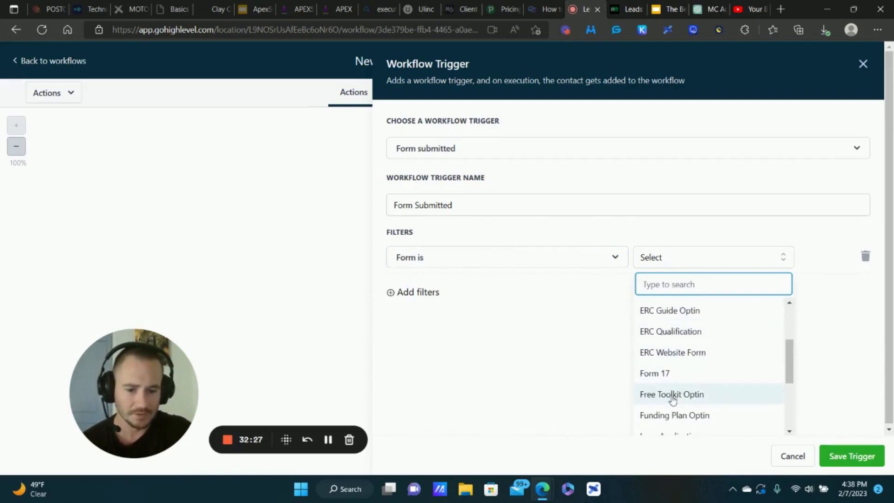
click(673, 396)
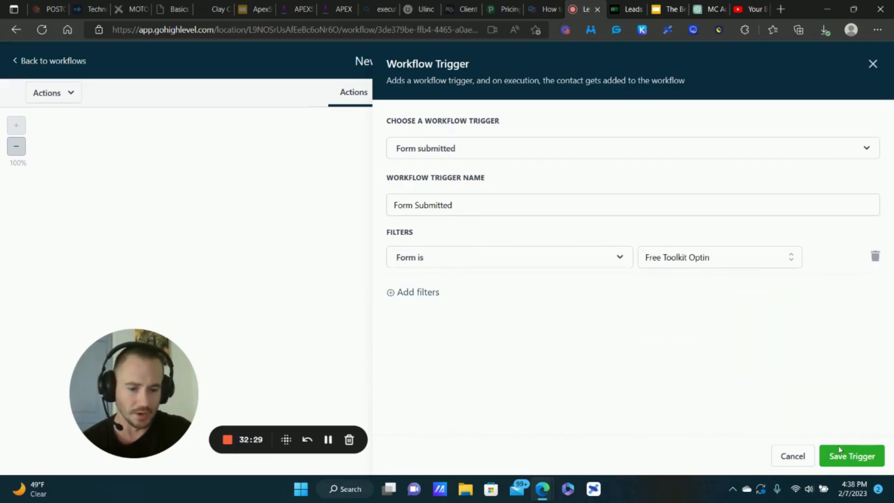
click(852, 455)
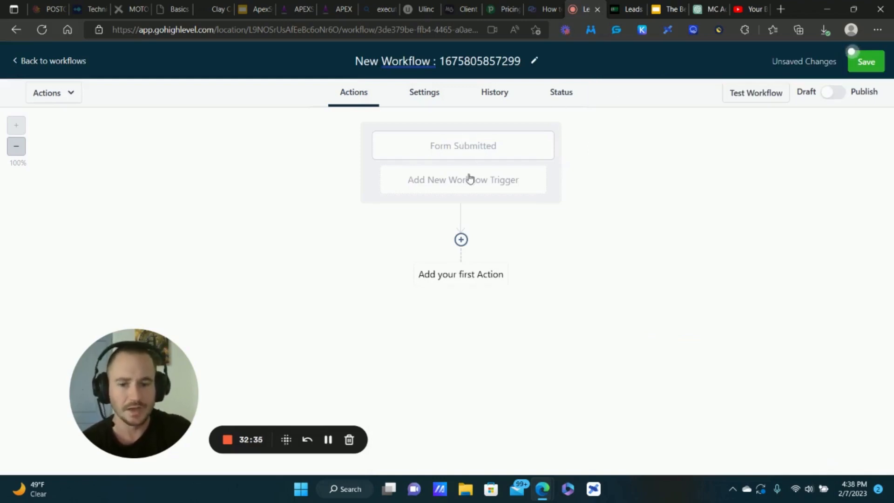
- Add a Send SMS action below the trigger and start its message with "Hey" followed by the contact's First Name custom value
click(461, 240)
scroll(674, 202, down, 2)
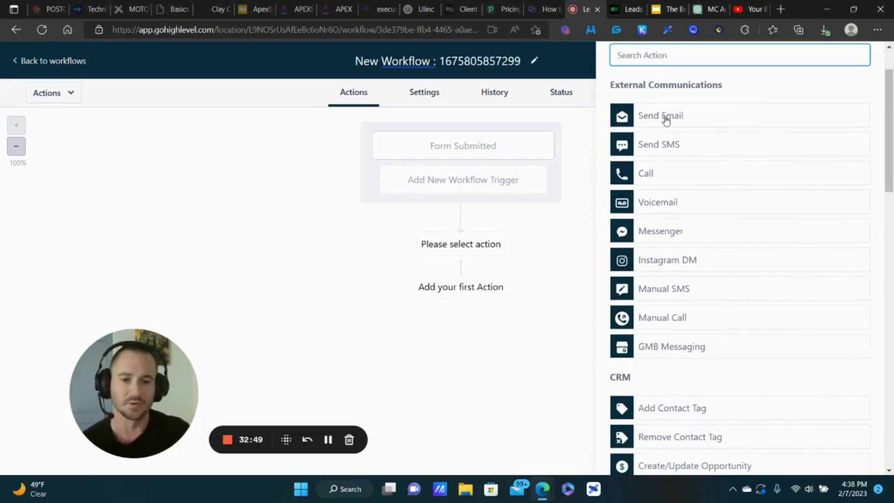
click(680, 148)
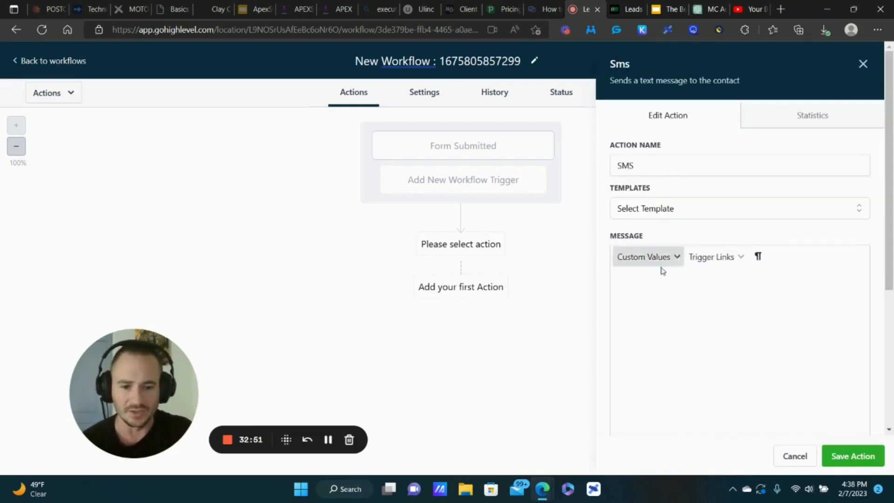
click(667, 287)
text(Hey)
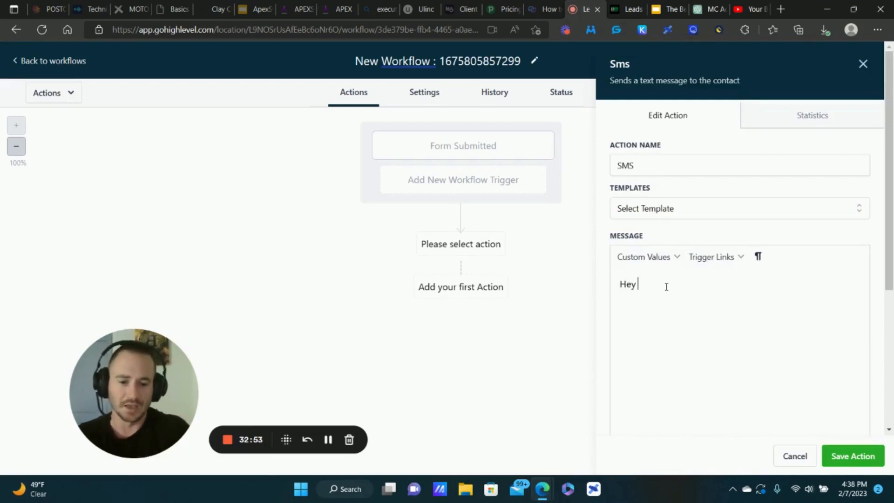
click(672, 259)
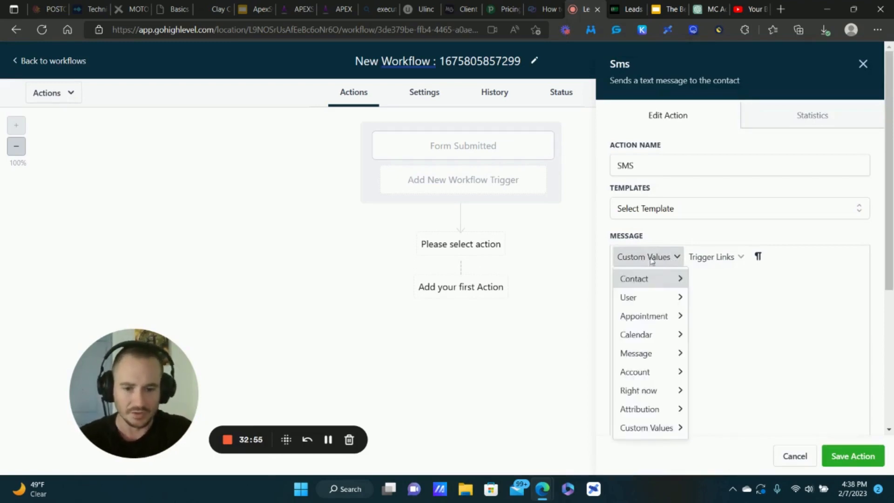
mouse_move(635, 278)
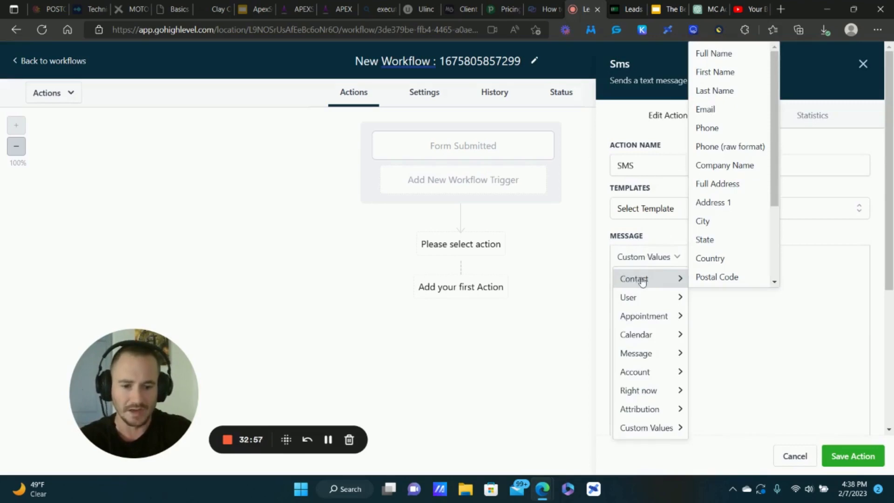
click(723, 77)
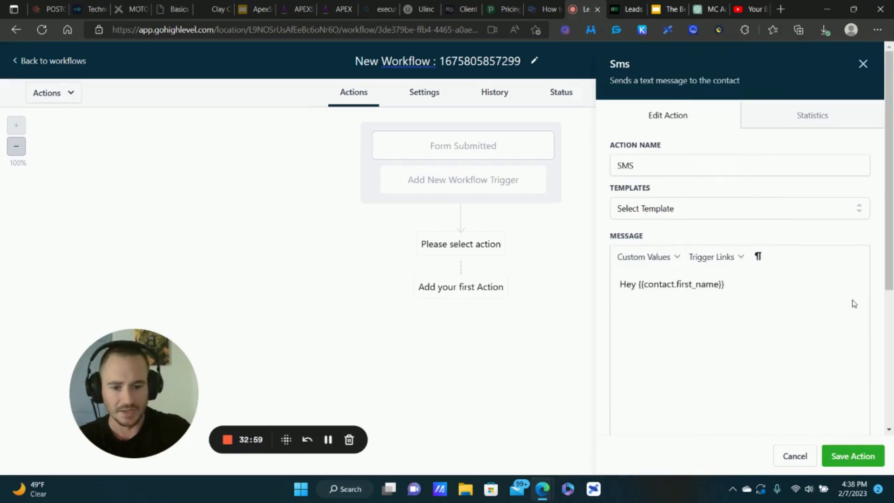
- Continue the SMS message with "- thanks for requesting our free Business Funding Toolkit. Check your email short (spam as well)."
text(- thanks fo)
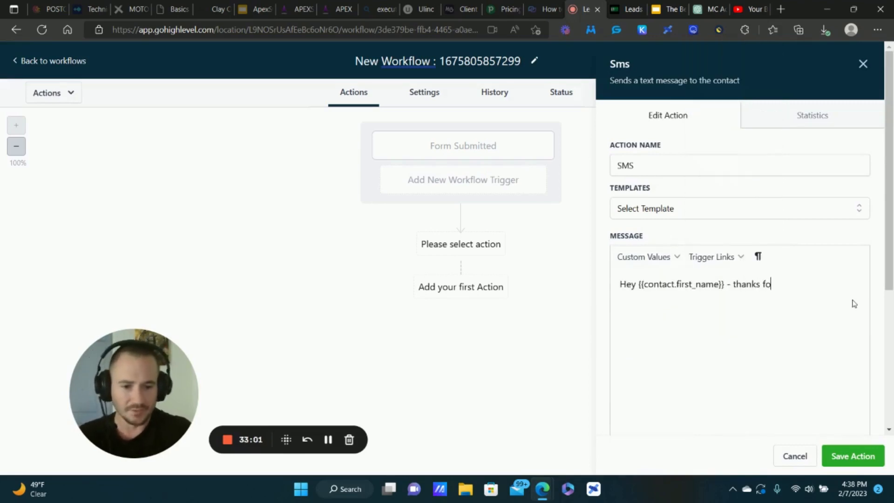
text(r requesting our f)
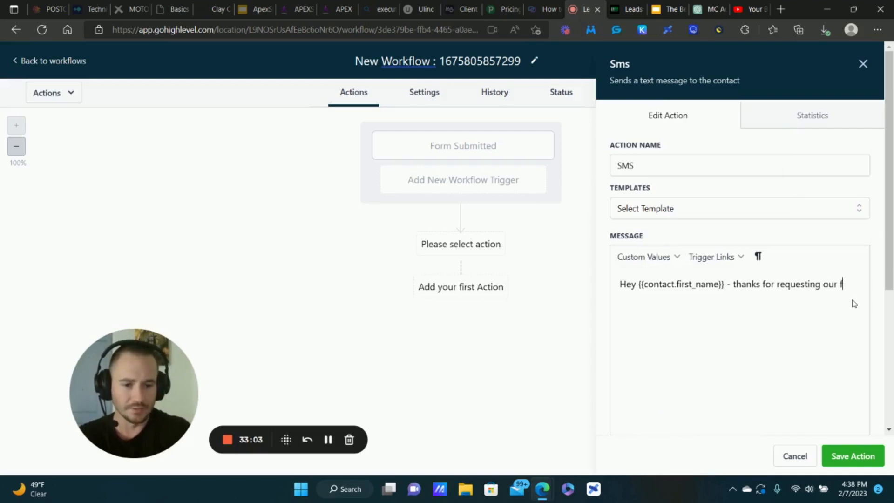
text(ree Business )
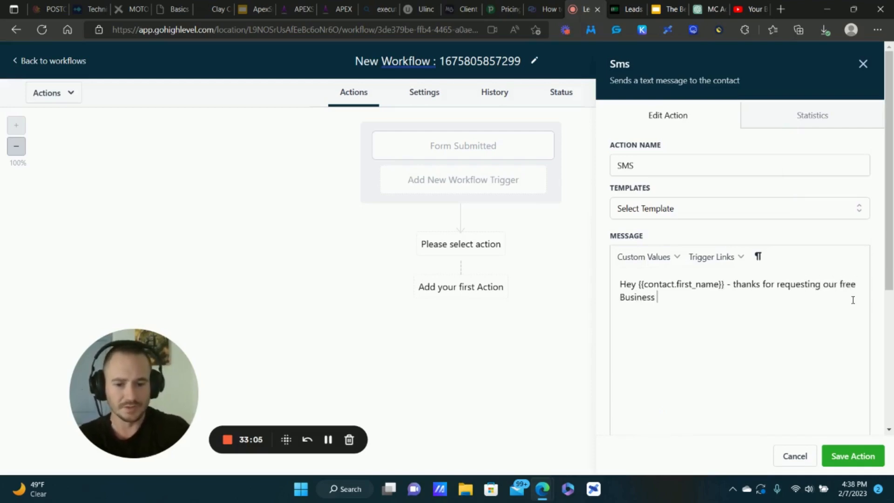
text(Funding Toolkit)
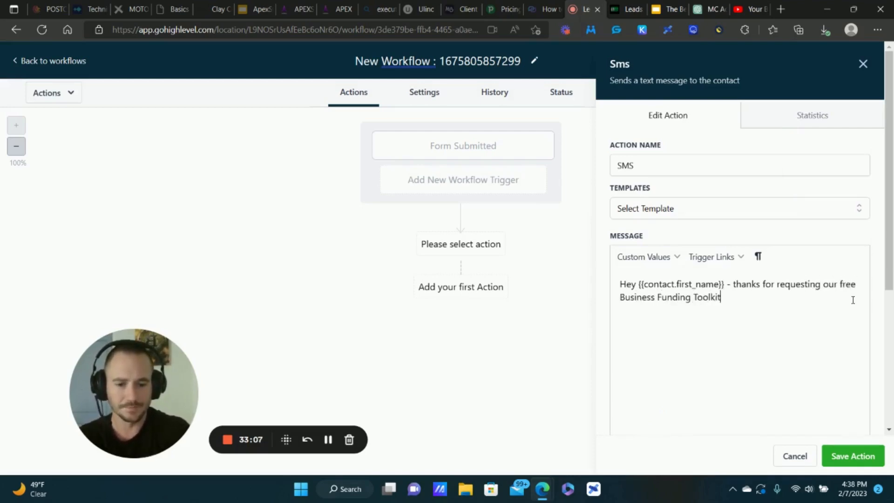
text(. Ch)
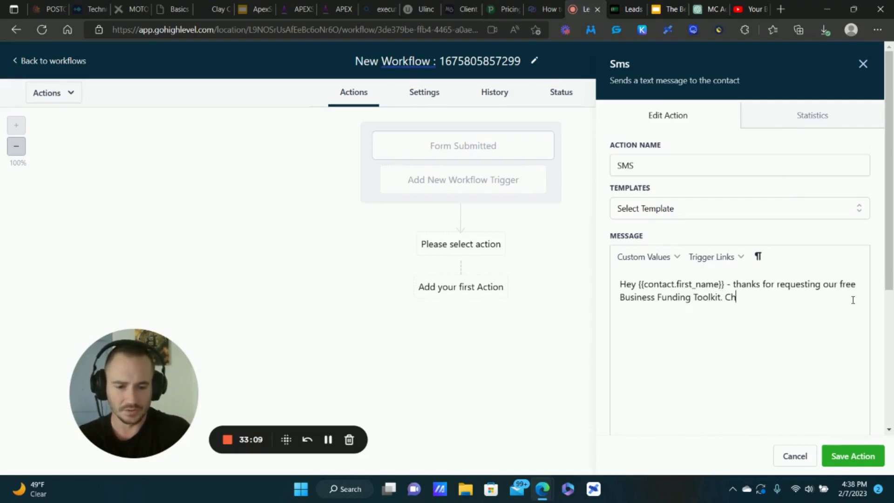
text(eck your email shor)
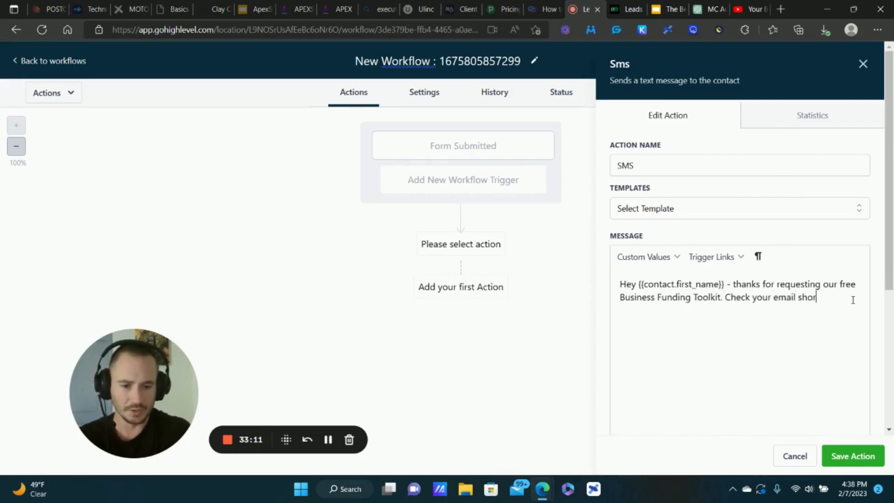
text(t (spla)
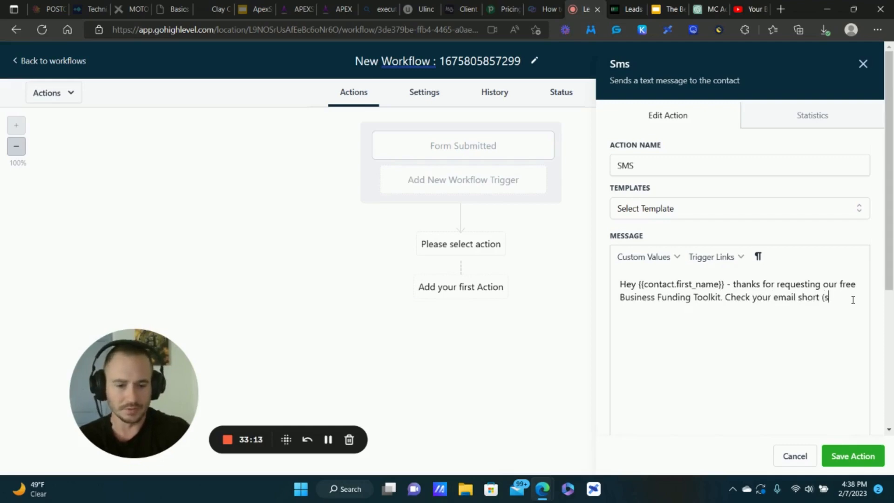
key(BackSpace)
key(BackSpace)
text(a)
key(BackSpace)
text(am as well).)
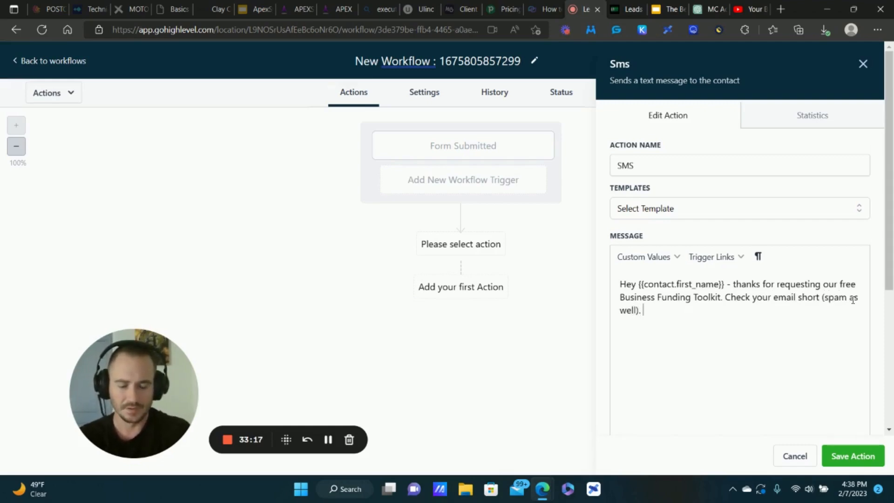
- Add the sentence "Let me know if you have any questions about it." to the SMS message
text( Let me know if)
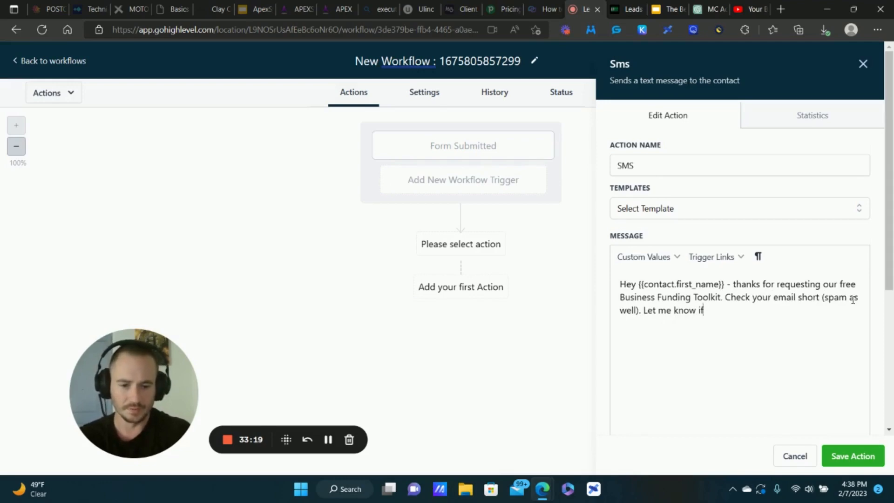
text(you)
key(BackSpace)
key(BackSpace)
key(BackSpace)
key(BackSpace)
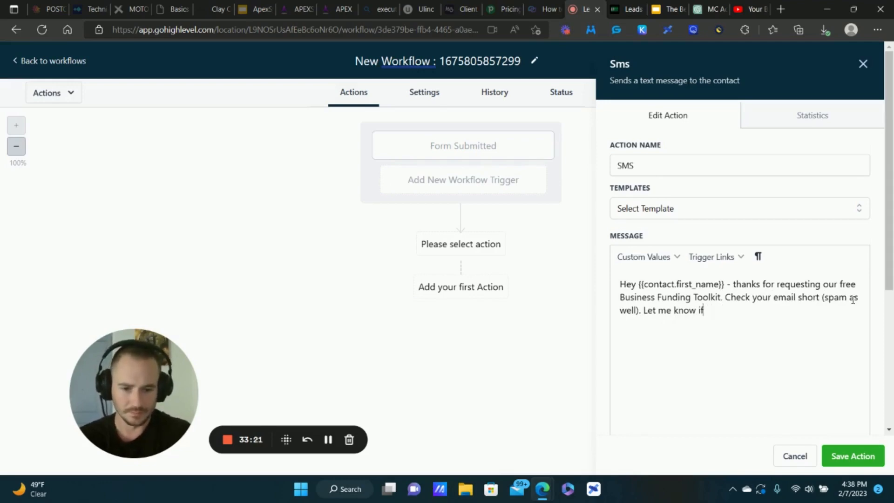
text(you have any)
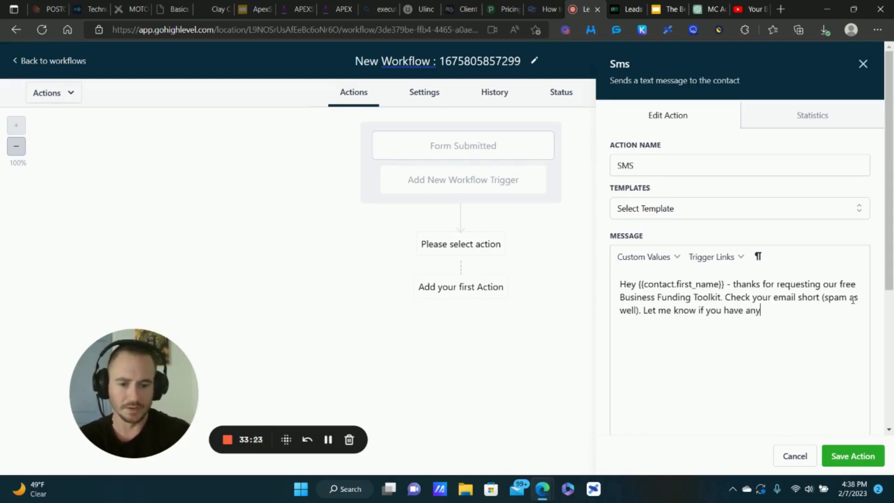
text( questions abuou)
key(BackSpace)
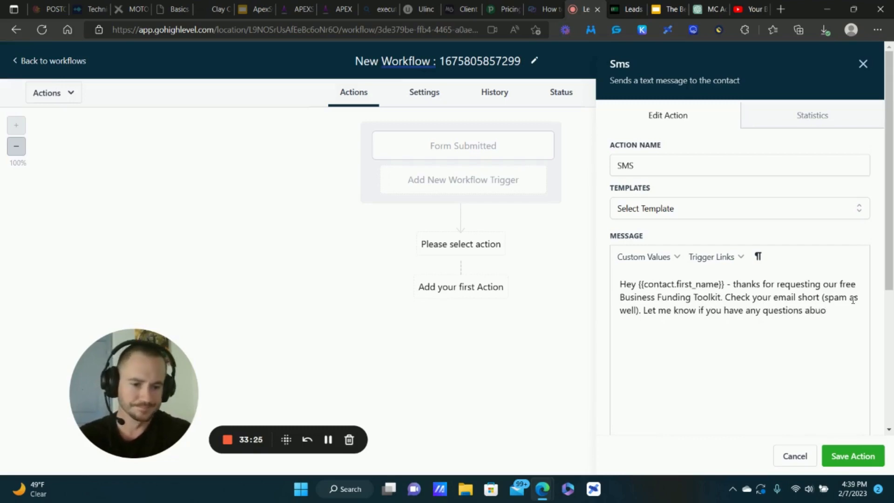
text(ut it.)
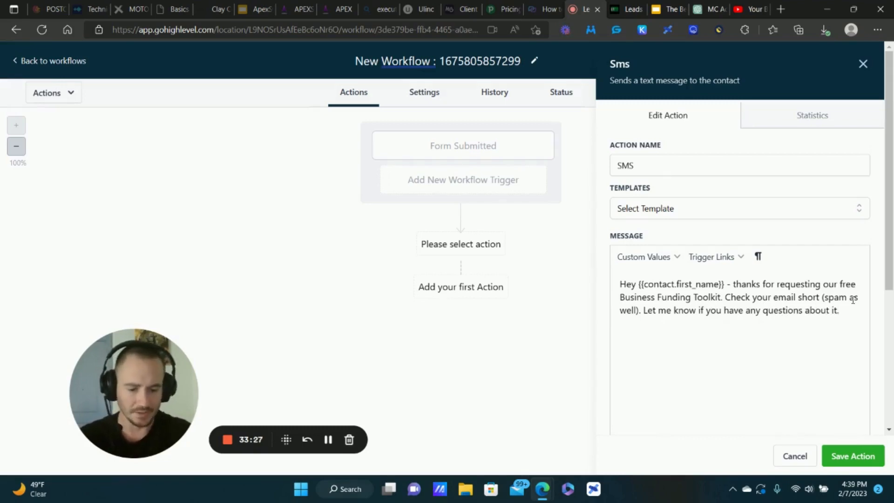
- Sign the SMS message after a blank line with the sender's first name and "- Leads For Locals", and save the action
key(Return)
key(Return)
text(Mat)
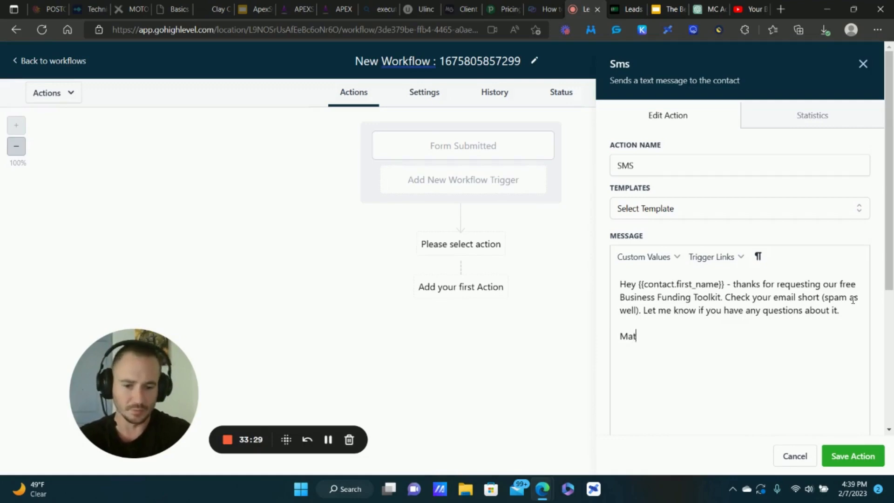
text(t - Leads For Locals)
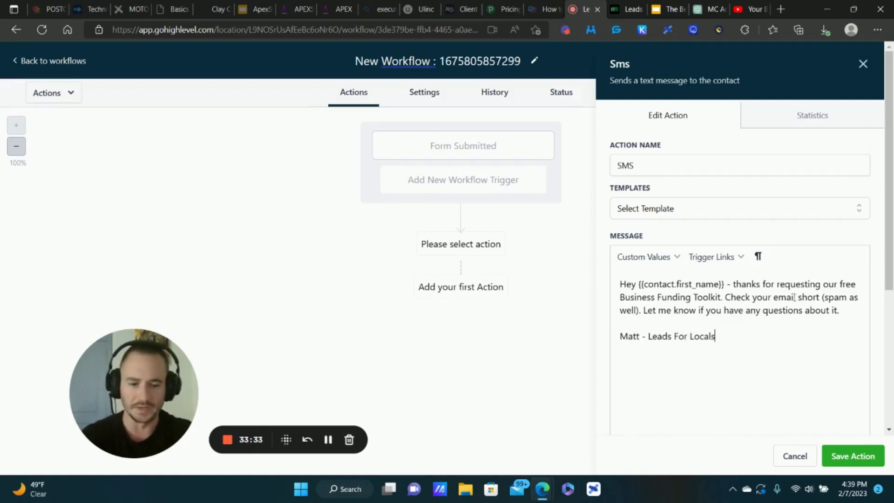
click(853, 456)
- Examine the available workflow actions for a step after the SMS, from communications and CRM to conditions, and close the list without adding one
click(461, 313)
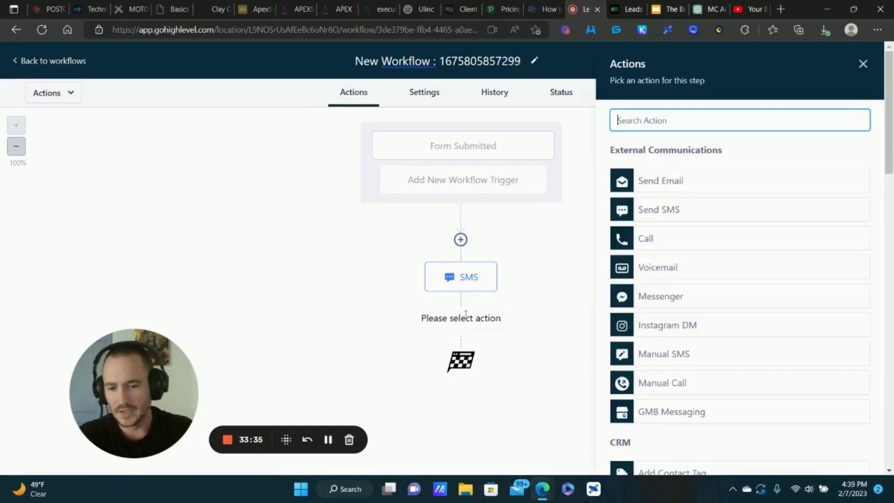
scroll(745, 195, down, 5)
scroll(730, 189, down, 3)
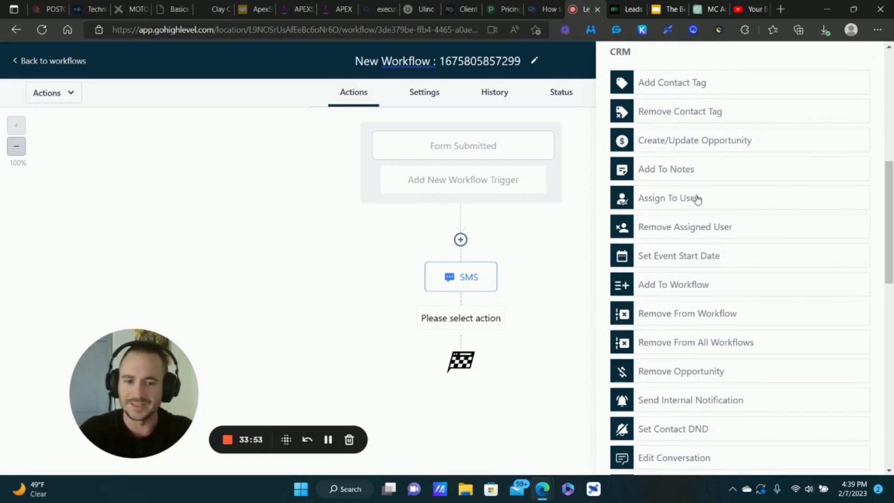
scroll(697, 199, down, 3)
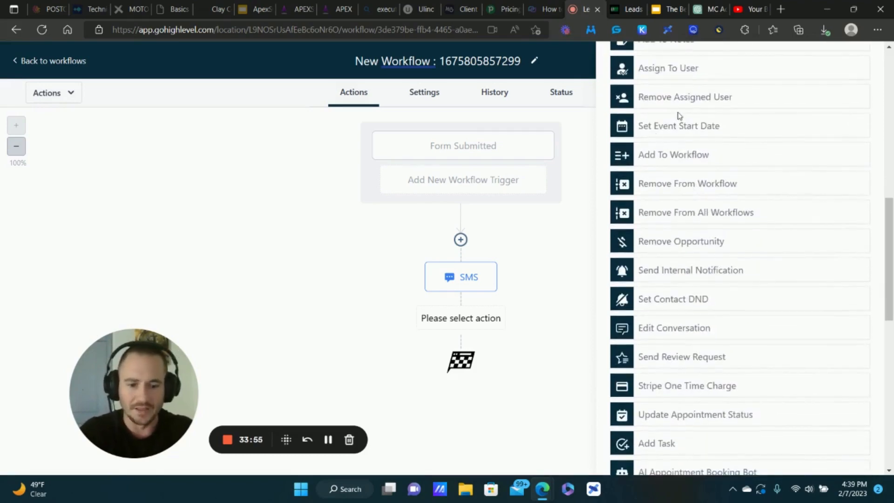
scroll(682, 256, down, 7)
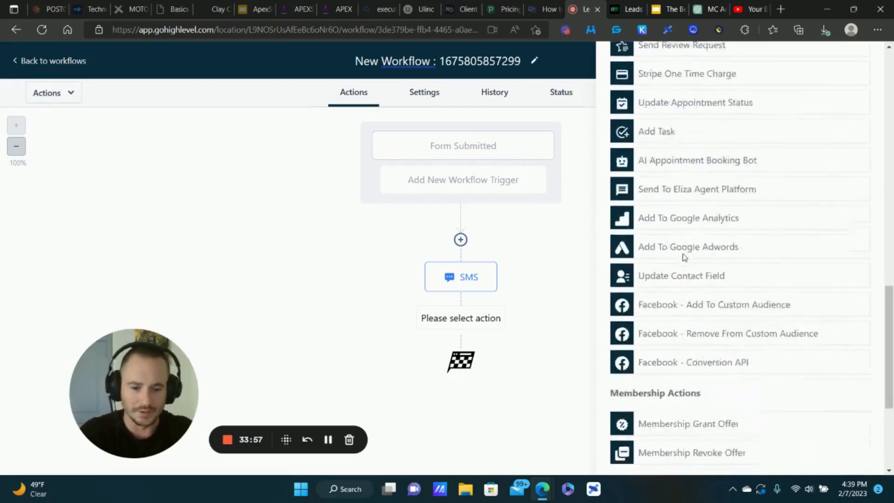
scroll(684, 257, down, 3)
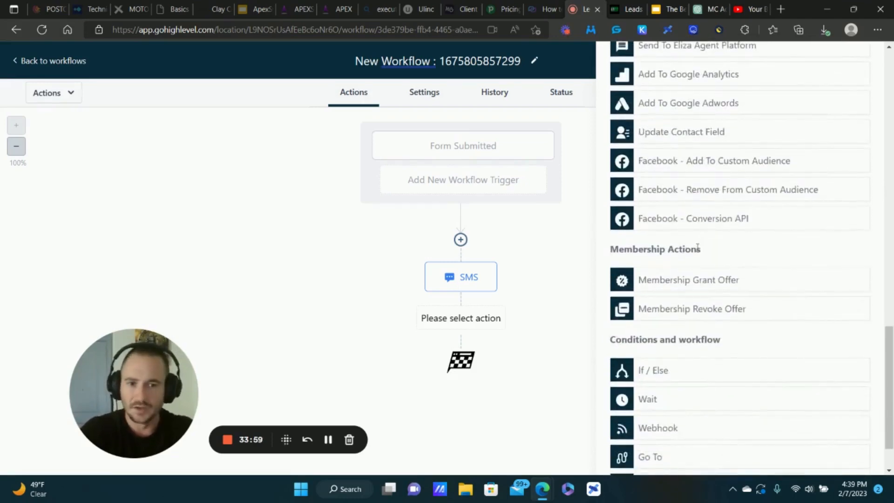
scroll(700, 232, down, 1)
scroll(699, 234, up, 10)
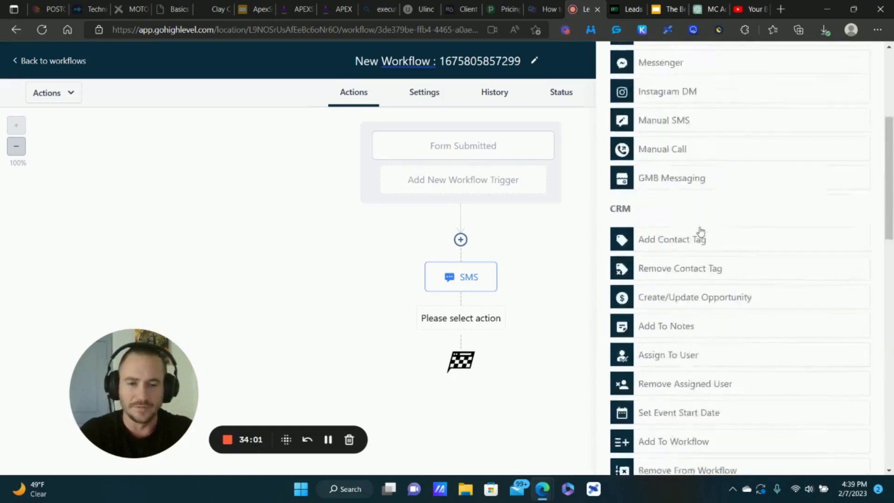
click(869, 65)
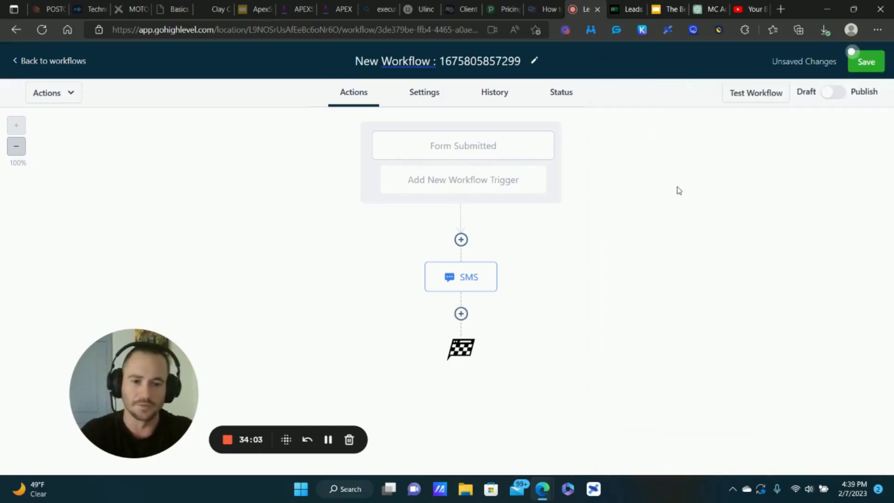